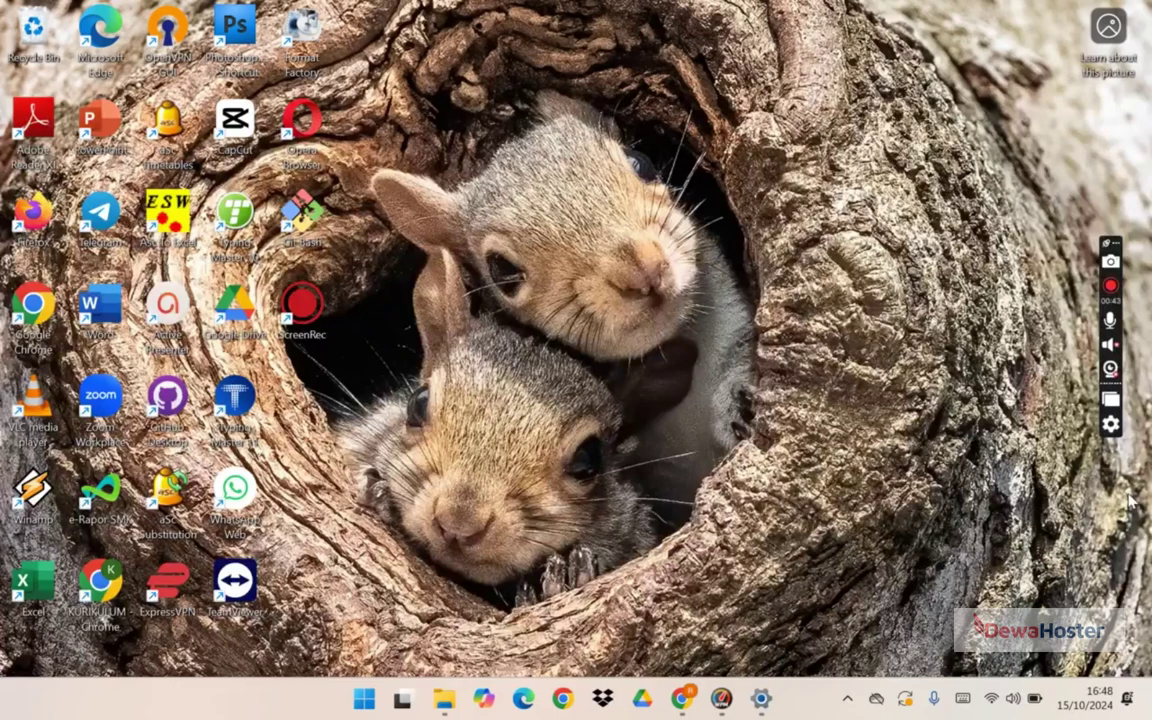
# Switch to Chrome and search Google in a new tab for "download extraordinarycbt".
pyautogui.click(683, 698)
pyautogui.click(590, 17)
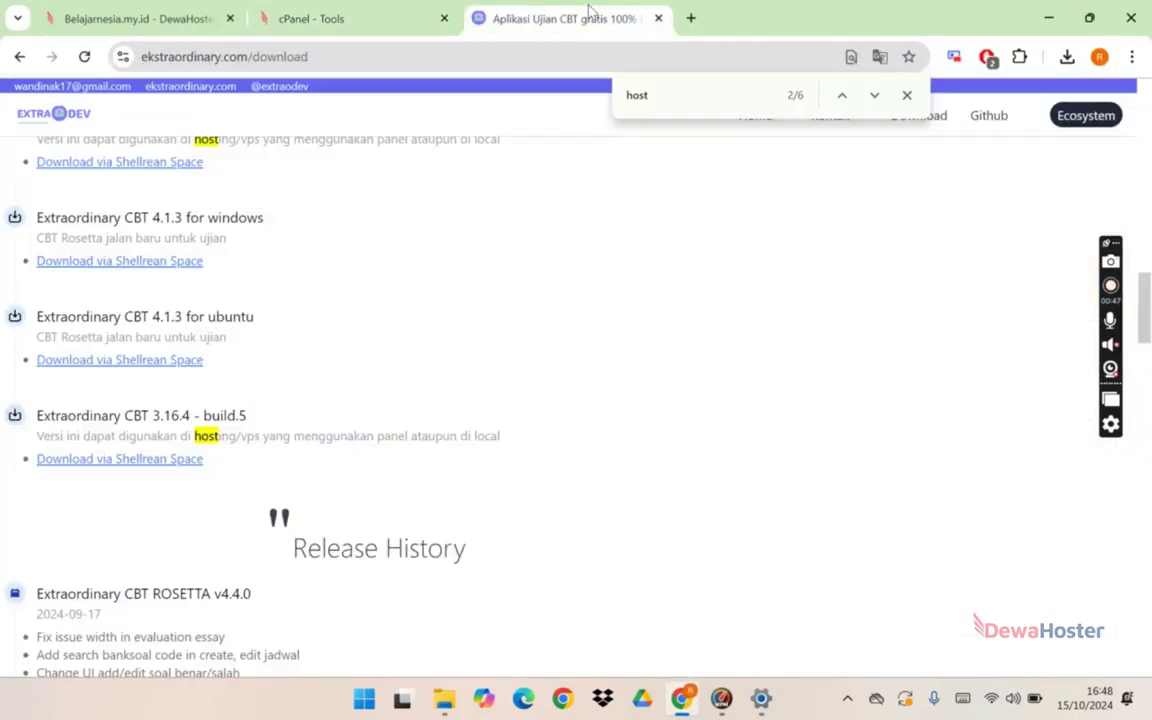
pyautogui.click(691, 18)
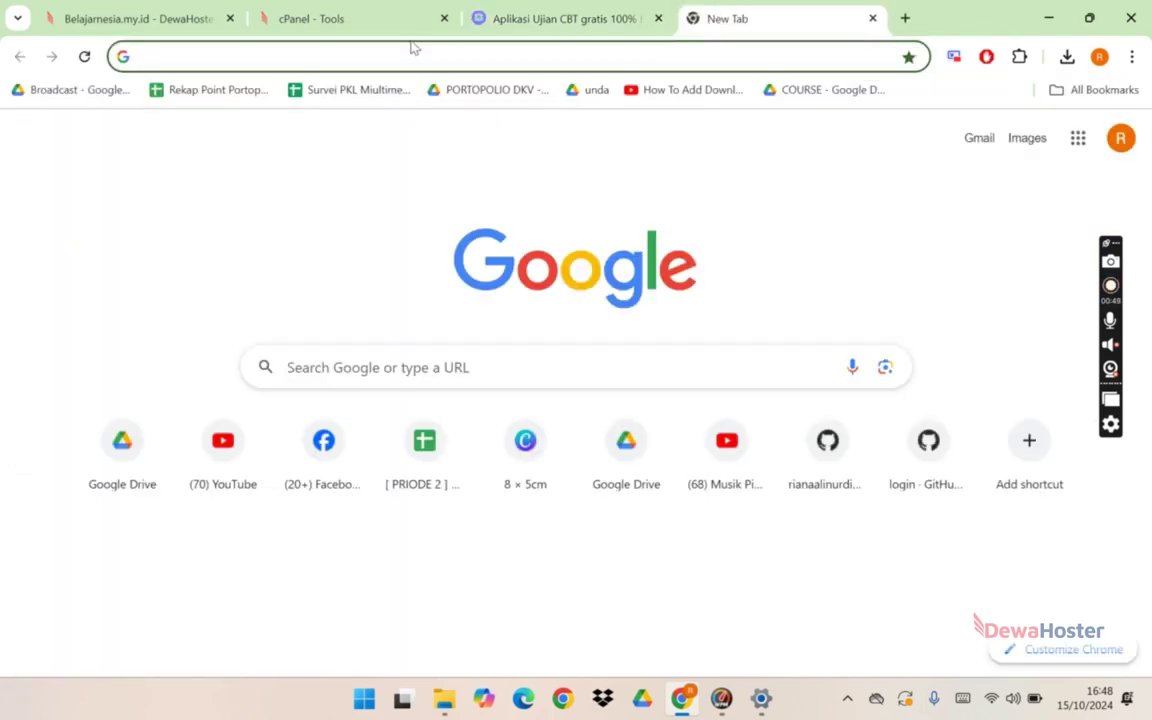
pyautogui.click(406, 57)
pyautogui.write('do')
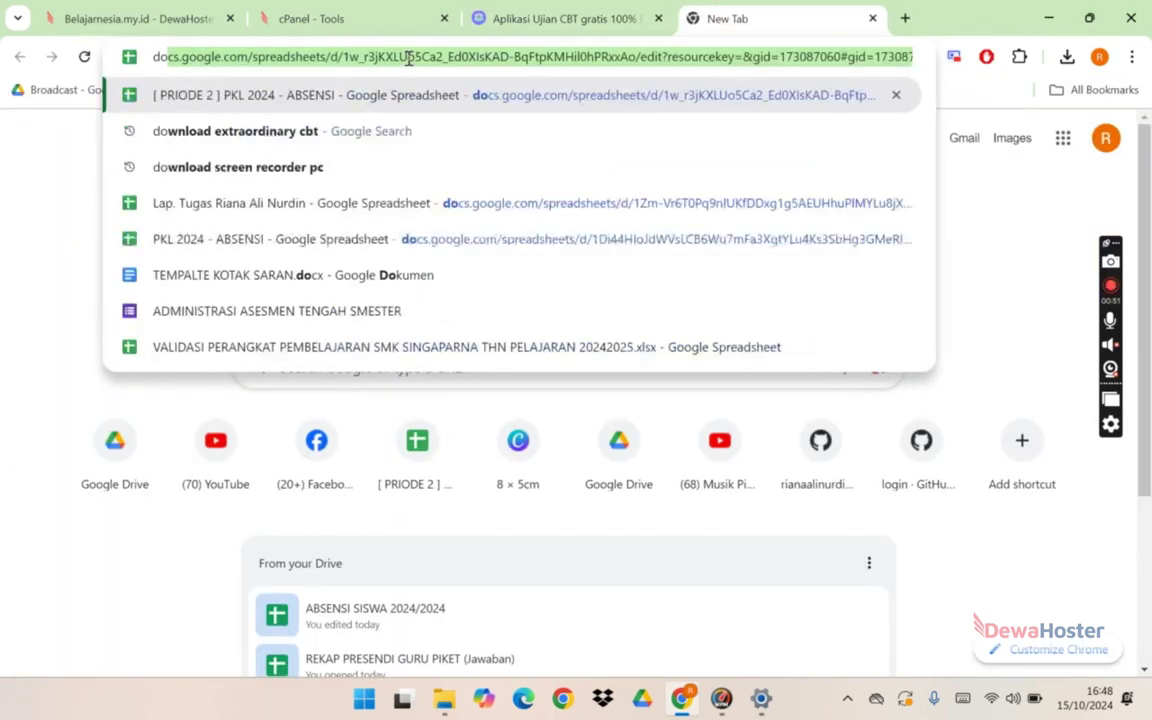
pyautogui.write('wonload xtra')
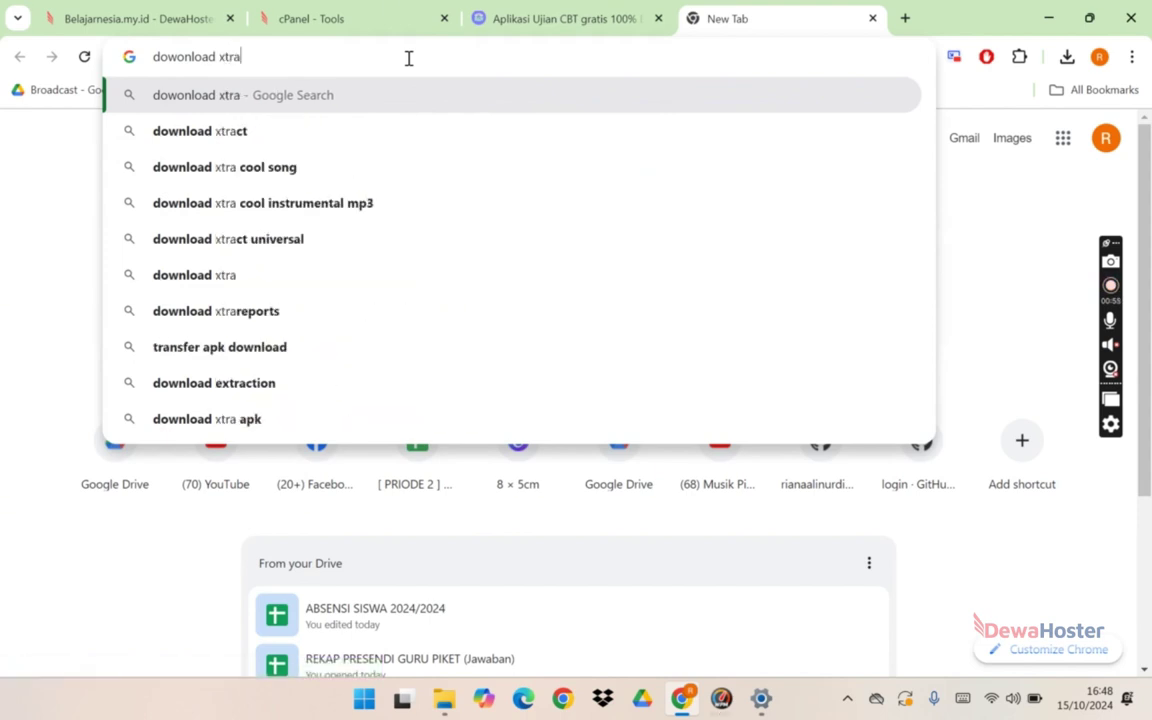
pyautogui.write('ordi')
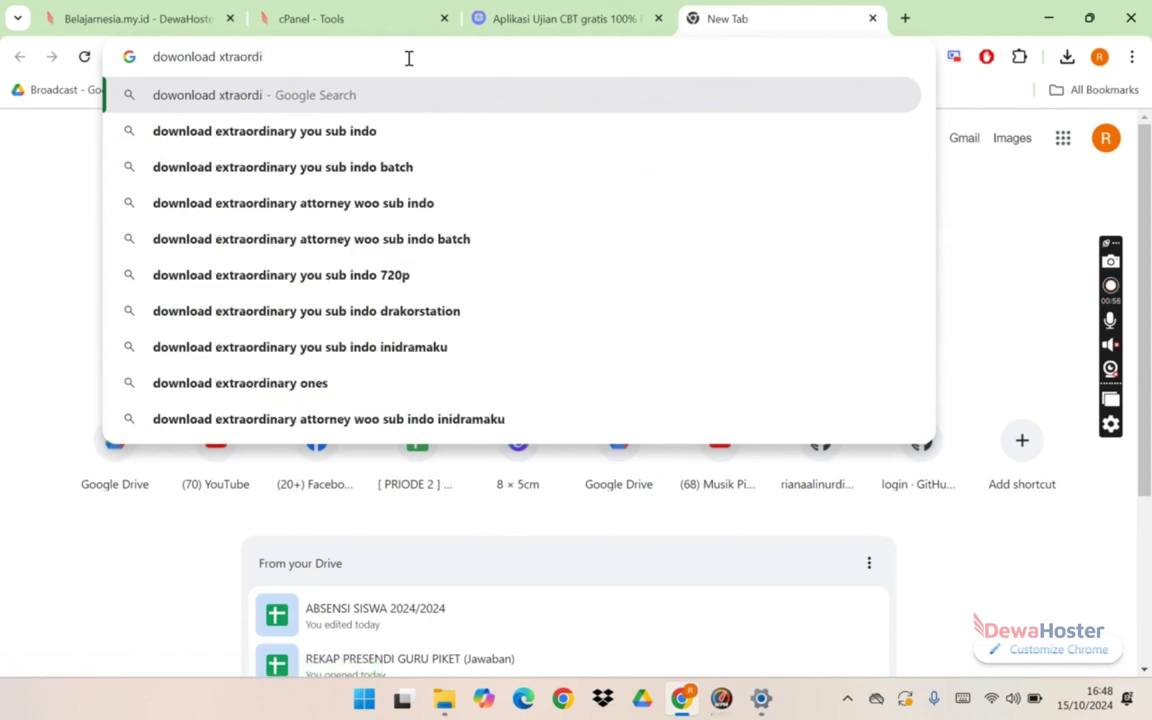
pyautogui.press('Down')
pyautogui.hotkey('ctrl', 'shift', 'Left')
pyautogui.hotkey('ctrl', 'shift', 'Left')
pyautogui.hotkey('ctrl', 'shift', 'Left')
pyautogui.hotkey('ctrl', 'shift', 'Left')
pyautogui.hotkey('ctrl', 'shift', 'Right')
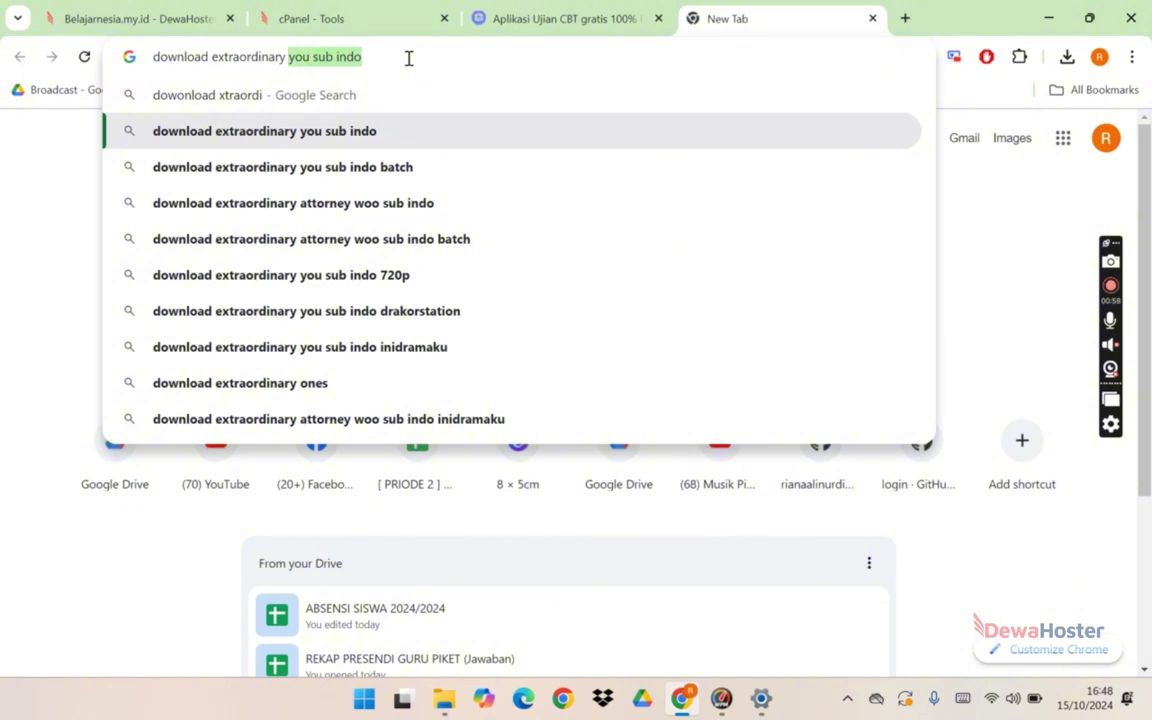
pyautogui.write('c')
pyautogui.press('Return')
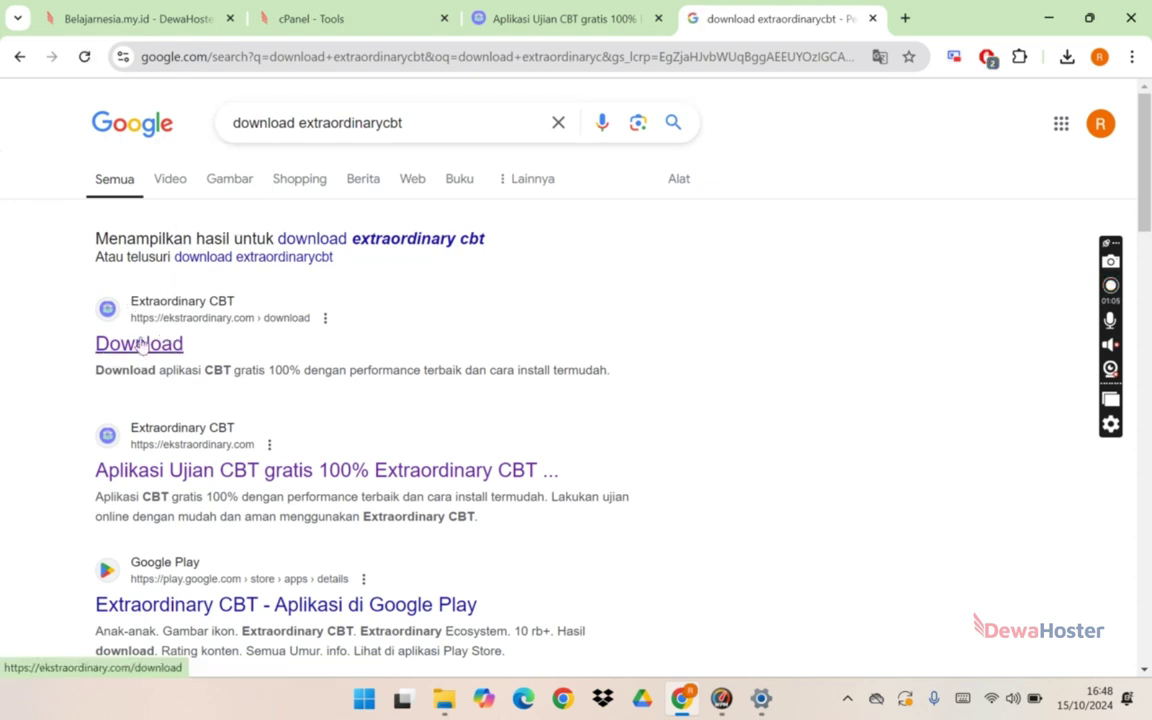
# Open the Extraordinary CBT website from the search results, look over its home page and go to its download page.
pyautogui.click(158, 472)
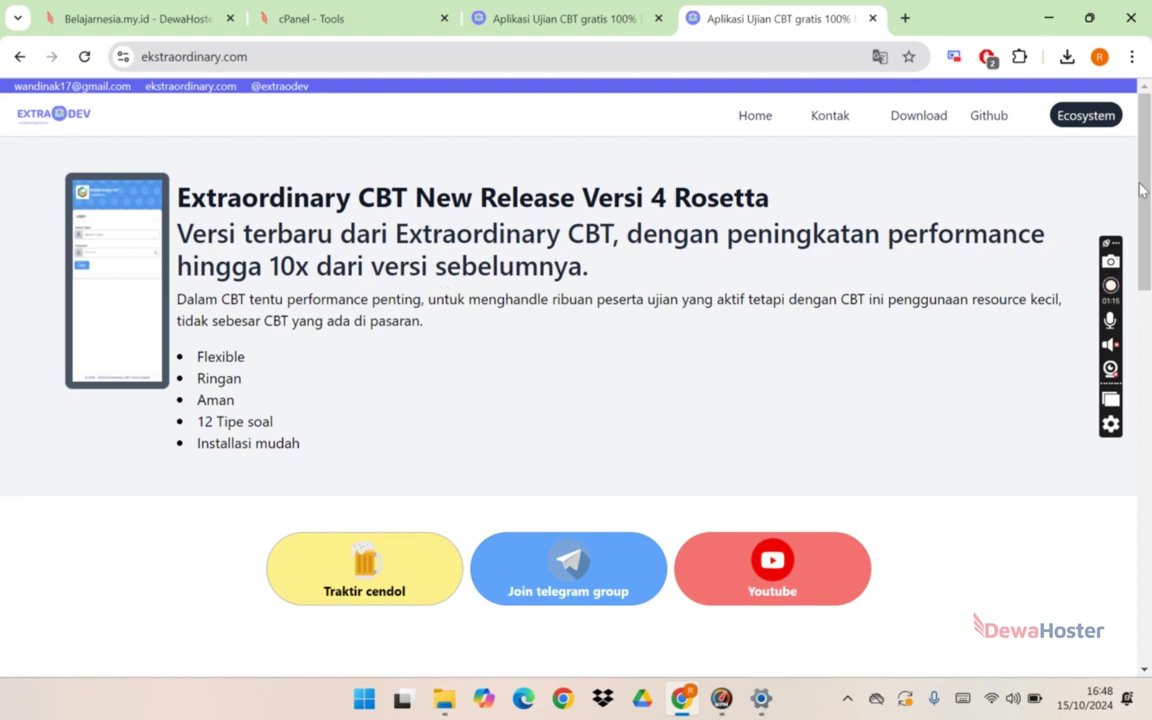
pyautogui.moveTo(1148, 182); pyautogui.dragTo(1150, 232)
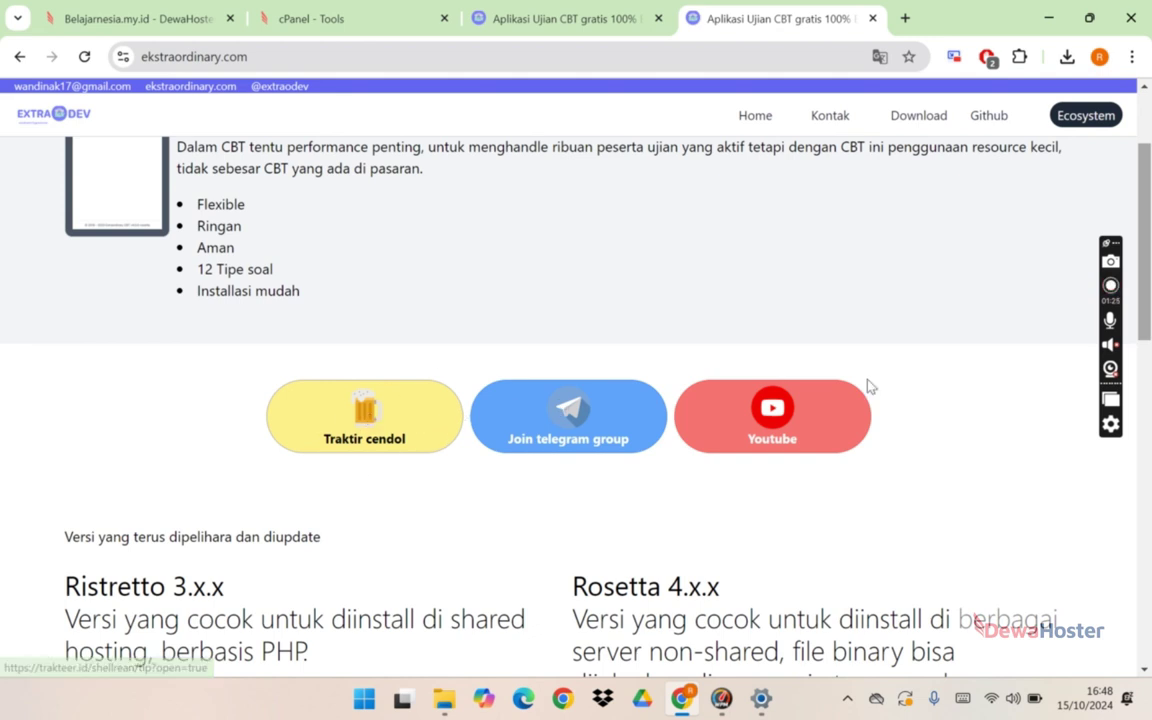
pyautogui.scroll(2, 1148, 258)
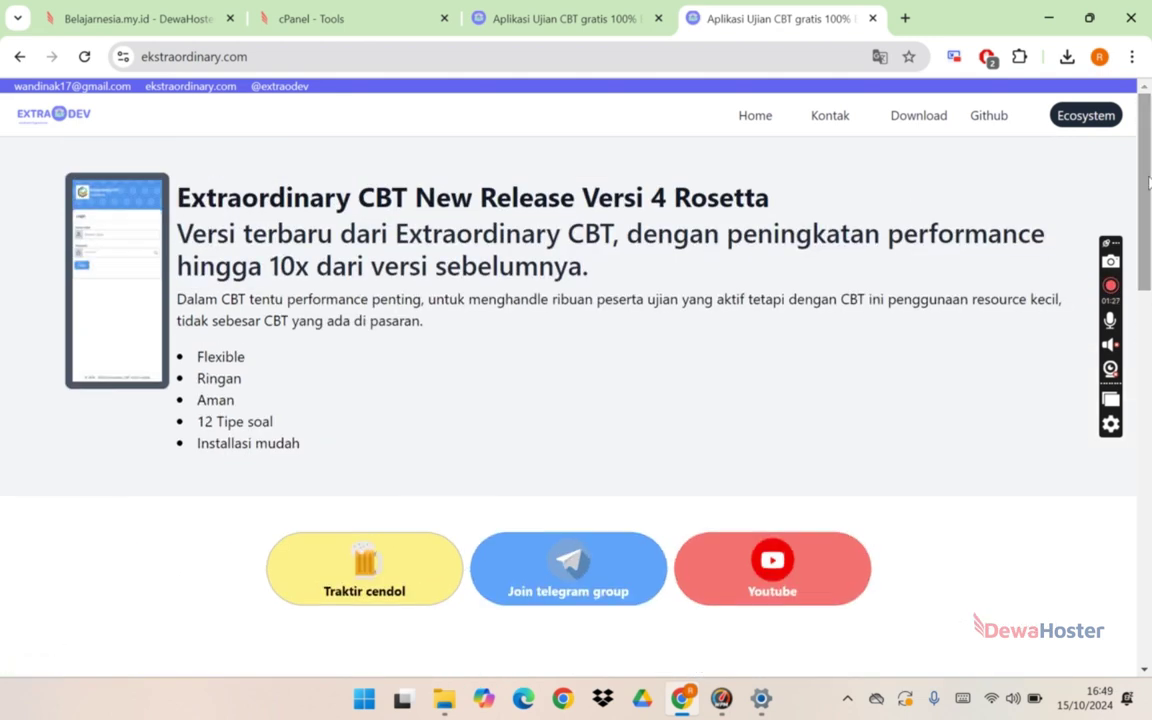
pyautogui.click(918, 116)
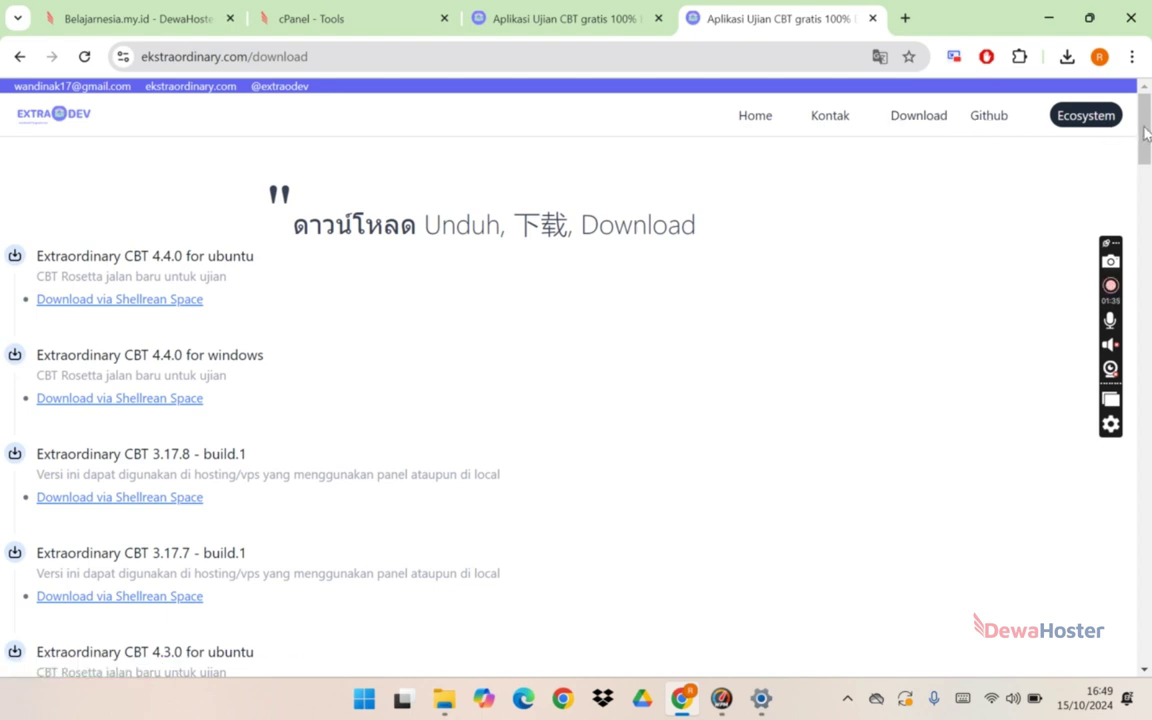
# Search the download page for "host" and start the download of Extraordinary CBT 3.16.4 - build.5.
pyautogui.moveTo(1148, 127)
pyautogui.mouseDown()
pyautogui.moveTo(1148, 172)
pyautogui.moveTo(1148, 146)
pyautogui.mouseUp()
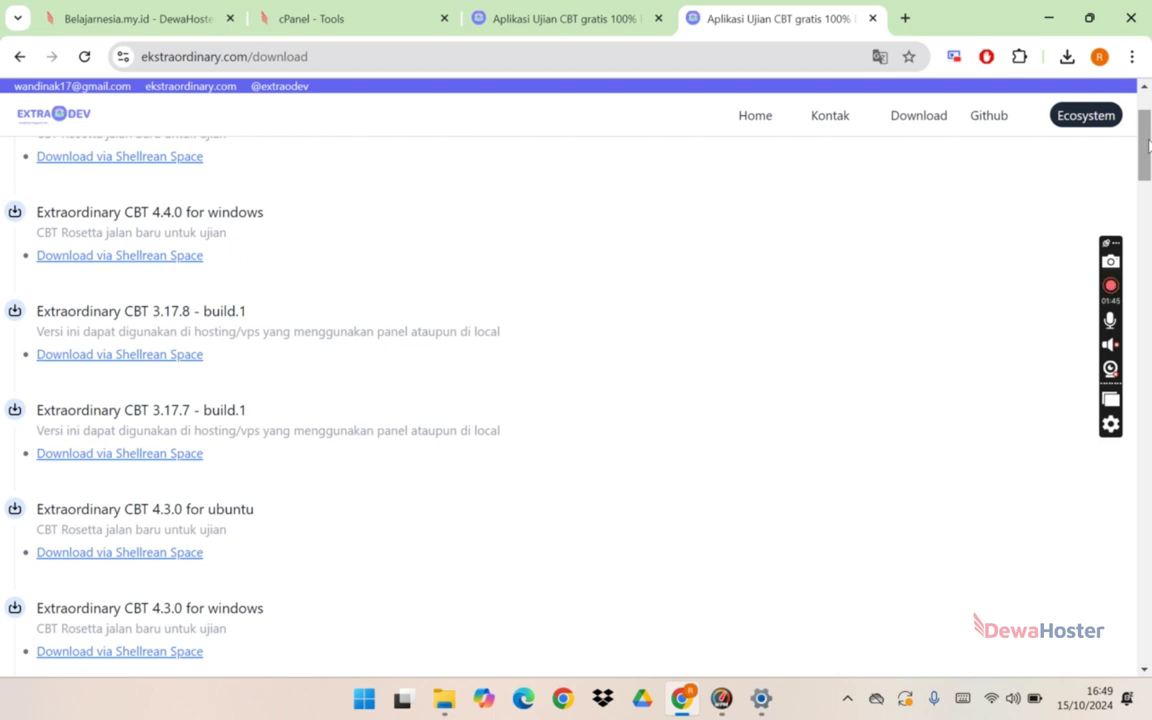
pyautogui.moveTo(1148, 146); pyautogui.dragTo(1143, 182)
pyautogui.hotkey('ctrl', 'f')
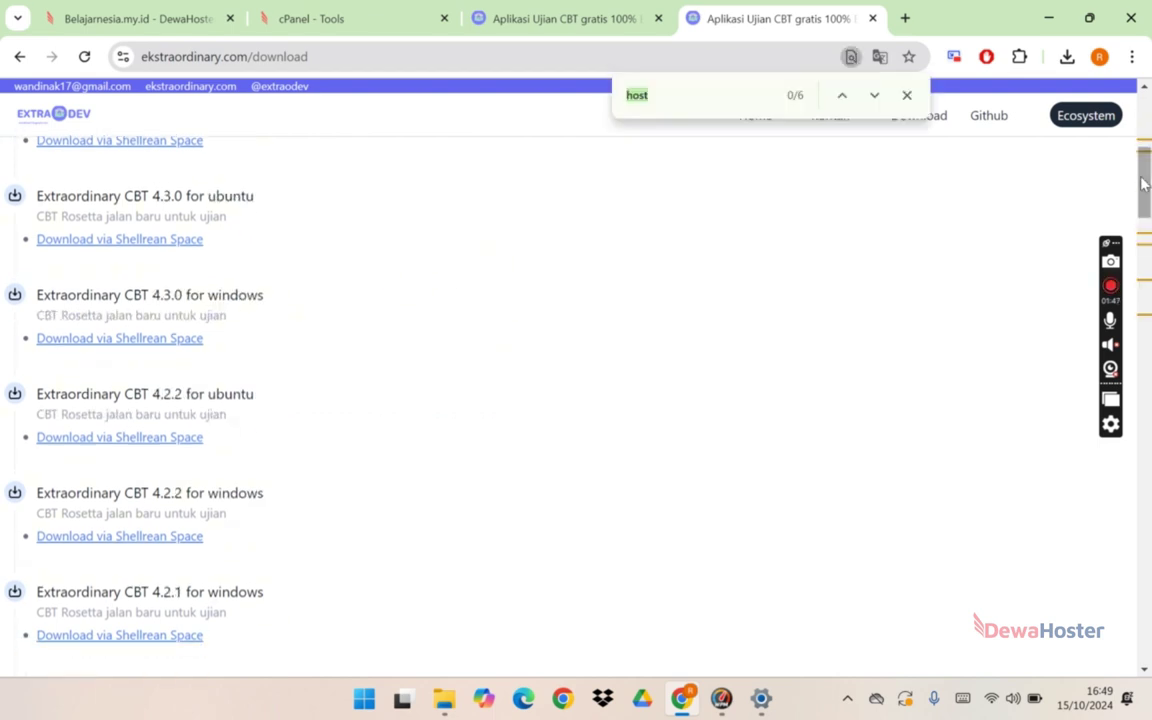
pyautogui.press('Return')
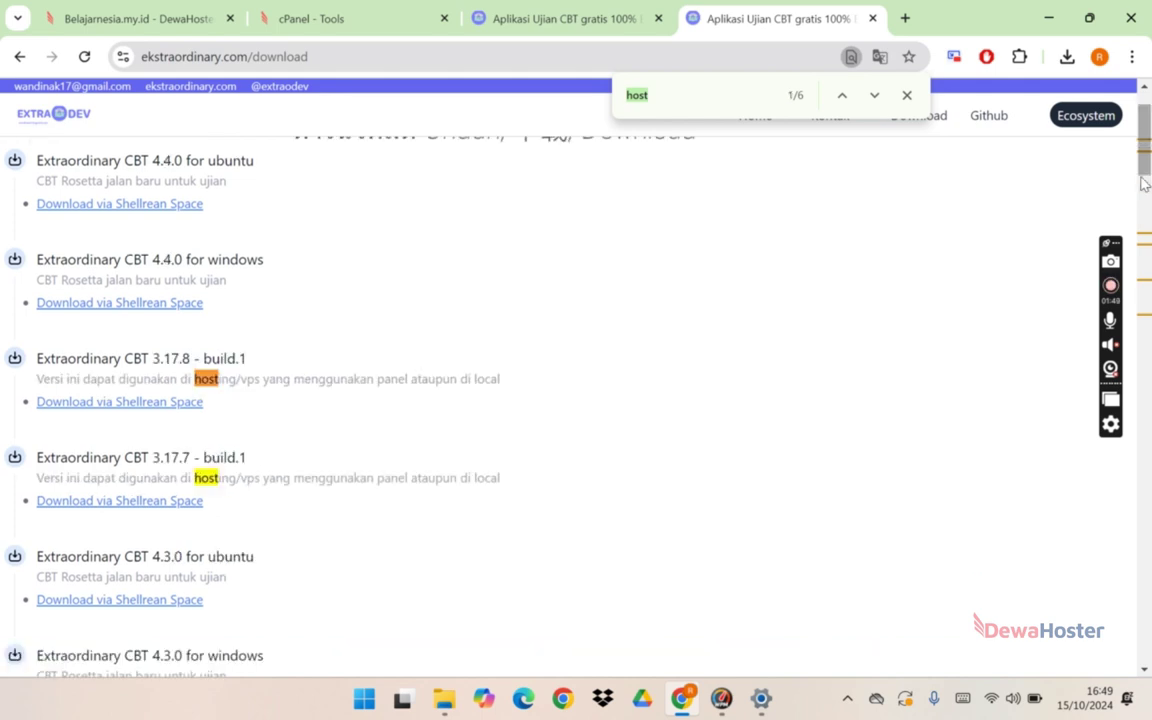
pyautogui.moveTo(1145, 181); pyautogui.dragTo(1137, 349)
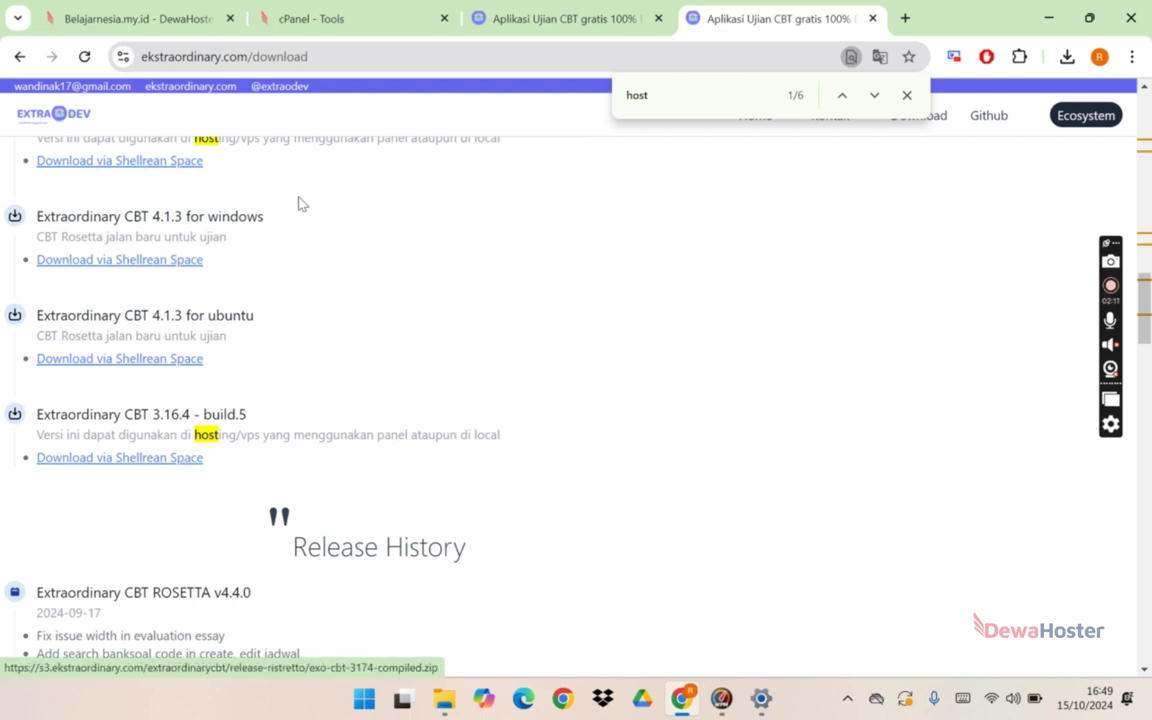
pyautogui.click(138, 459)
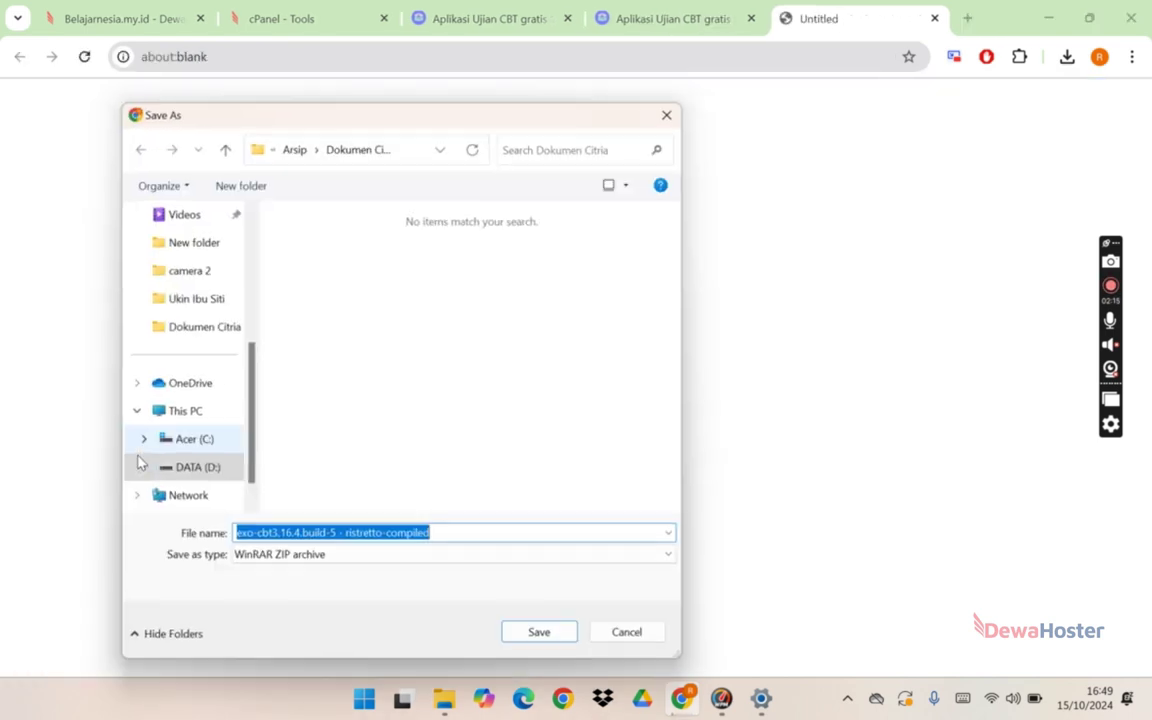
# Create a folder named extraordinarycbt in Documents and save the exo-cbt3.16.4.build-5 - ristretto-compiled ZIP archive in it.
pyautogui.moveTo(335, 116); pyautogui.dragTo(397, 106)
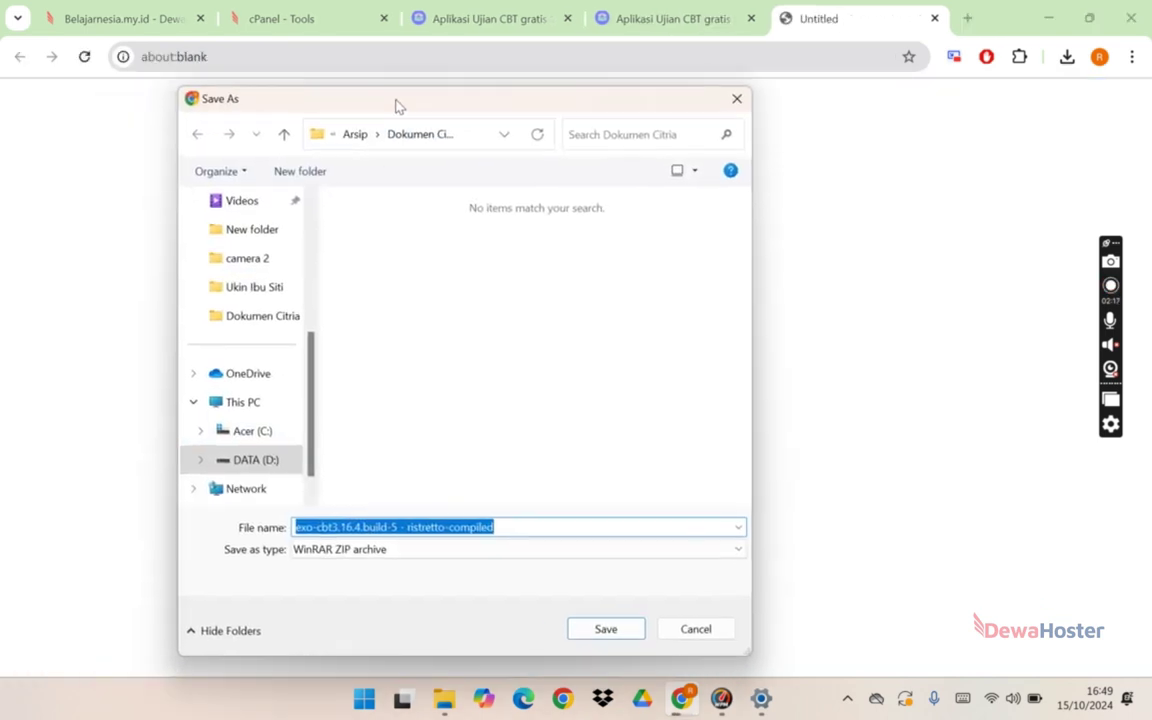
pyautogui.click(276, 468)
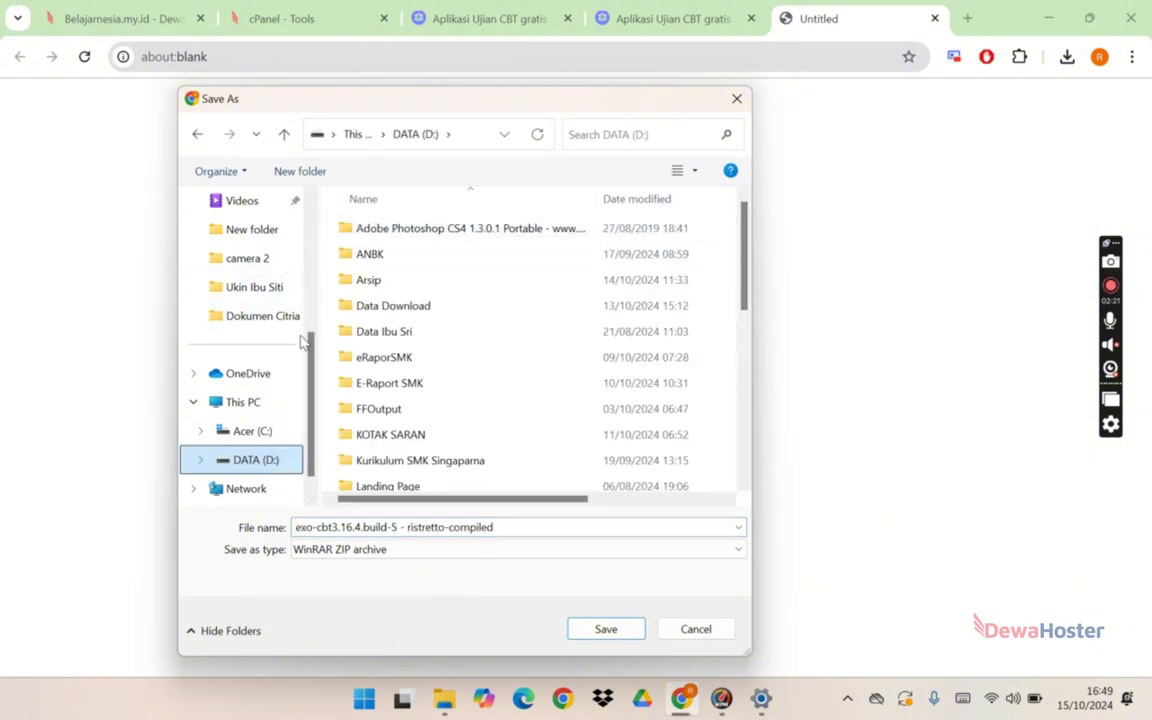
pyautogui.scroll(3, 258, 275)
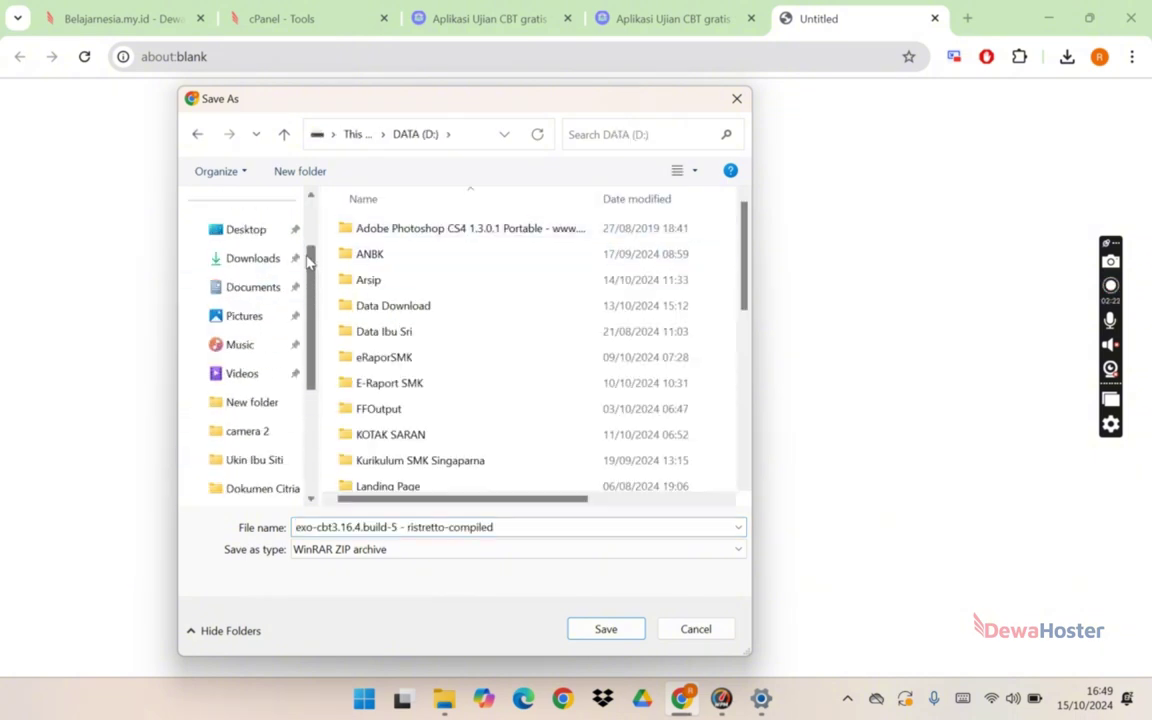
pyautogui.click(250, 287)
pyautogui.click(297, 176)
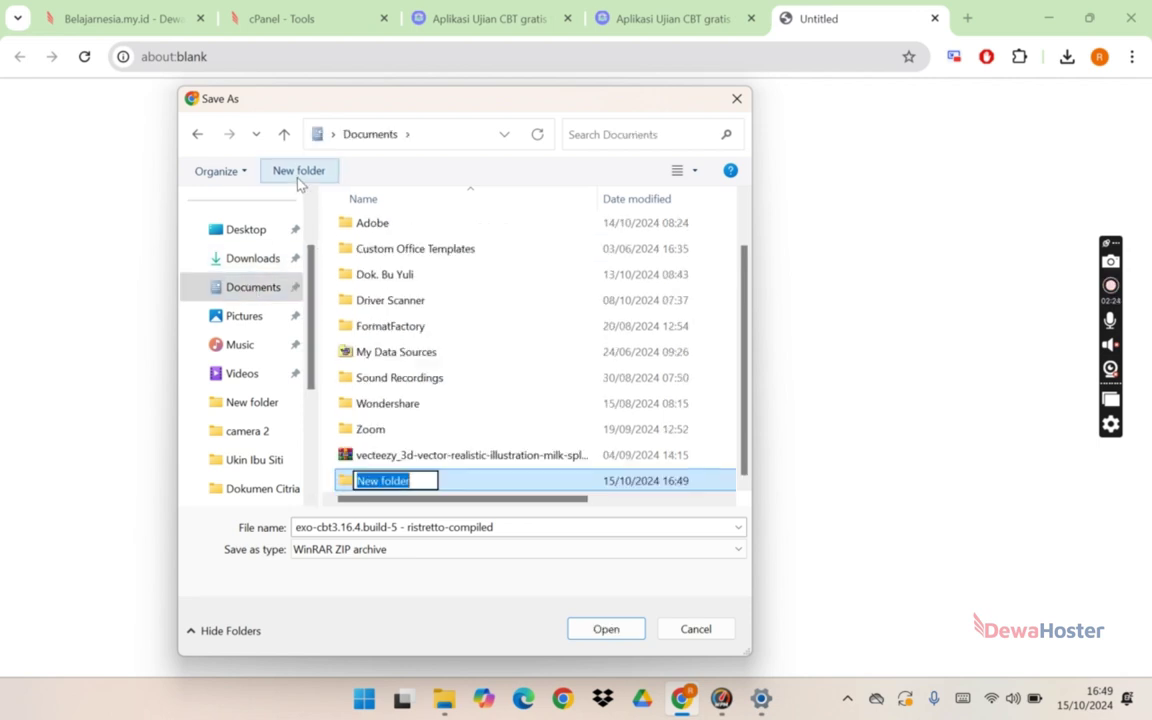
pyautogui.write('extr')
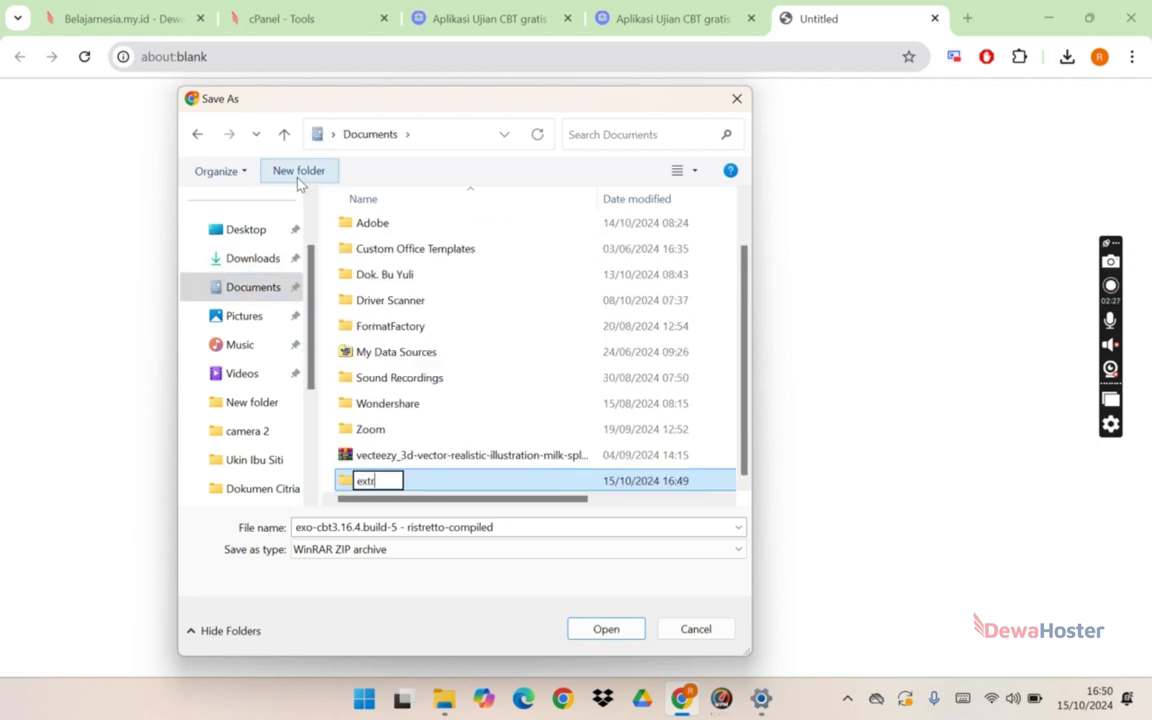
pyautogui.write('aordina')
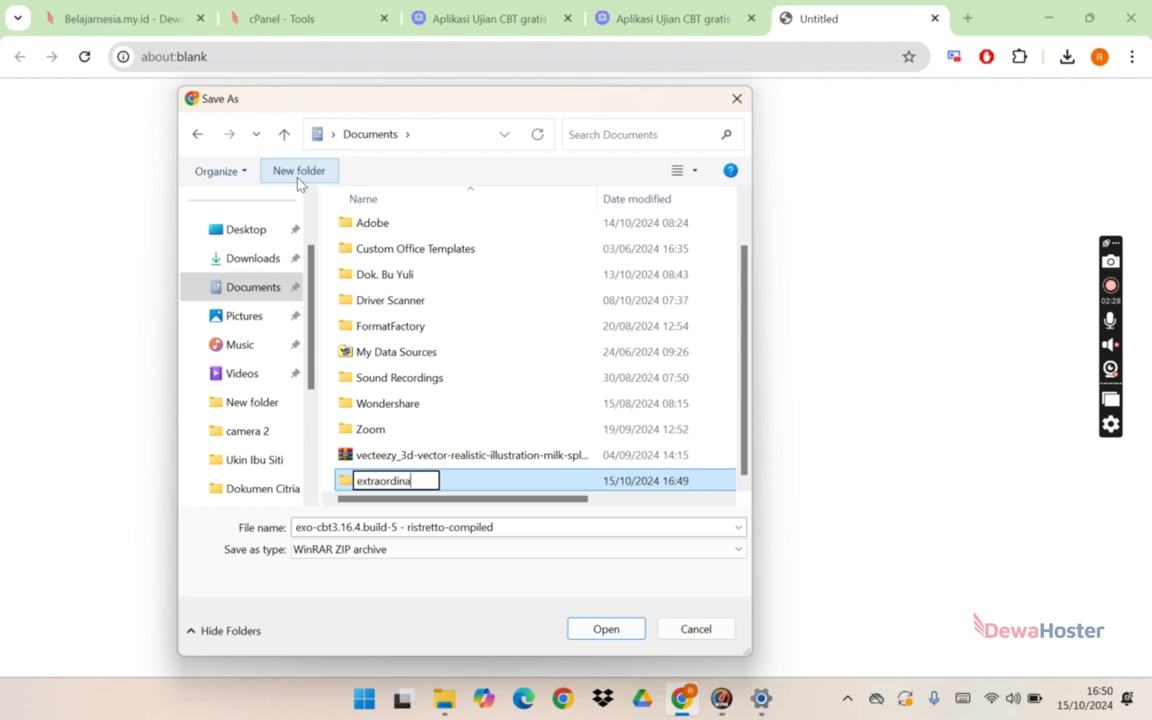
pyautogui.write('rycbt')
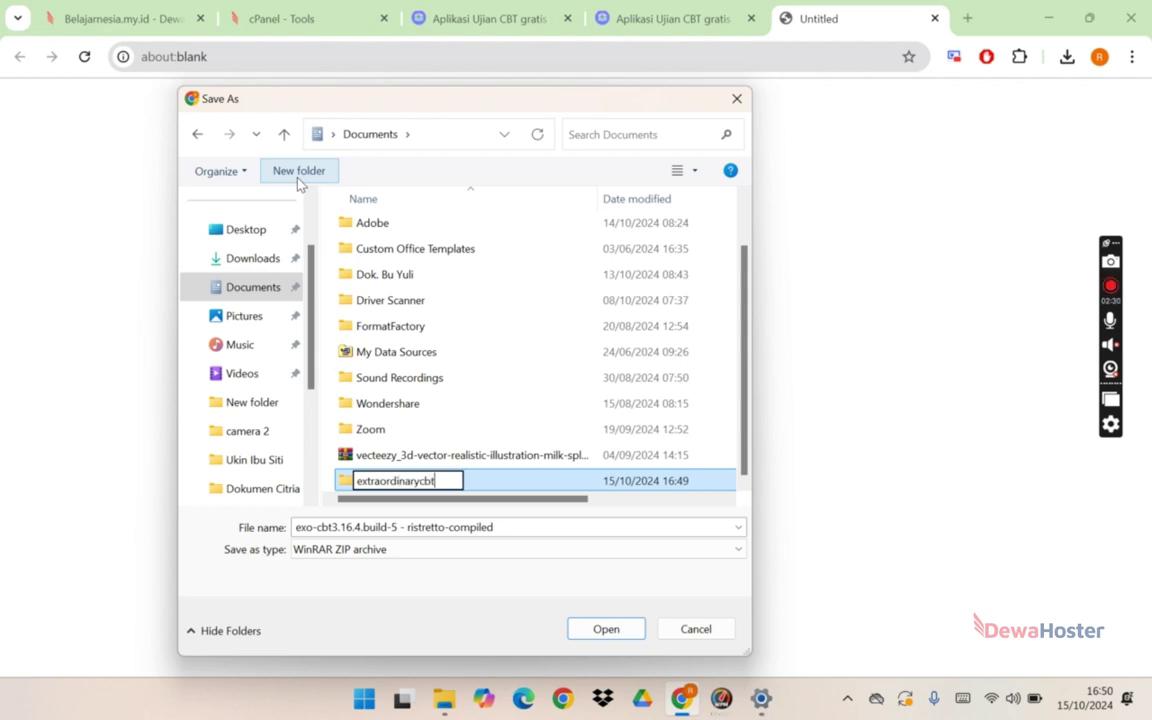
pyautogui.press('Return')
pyautogui.press('Return')
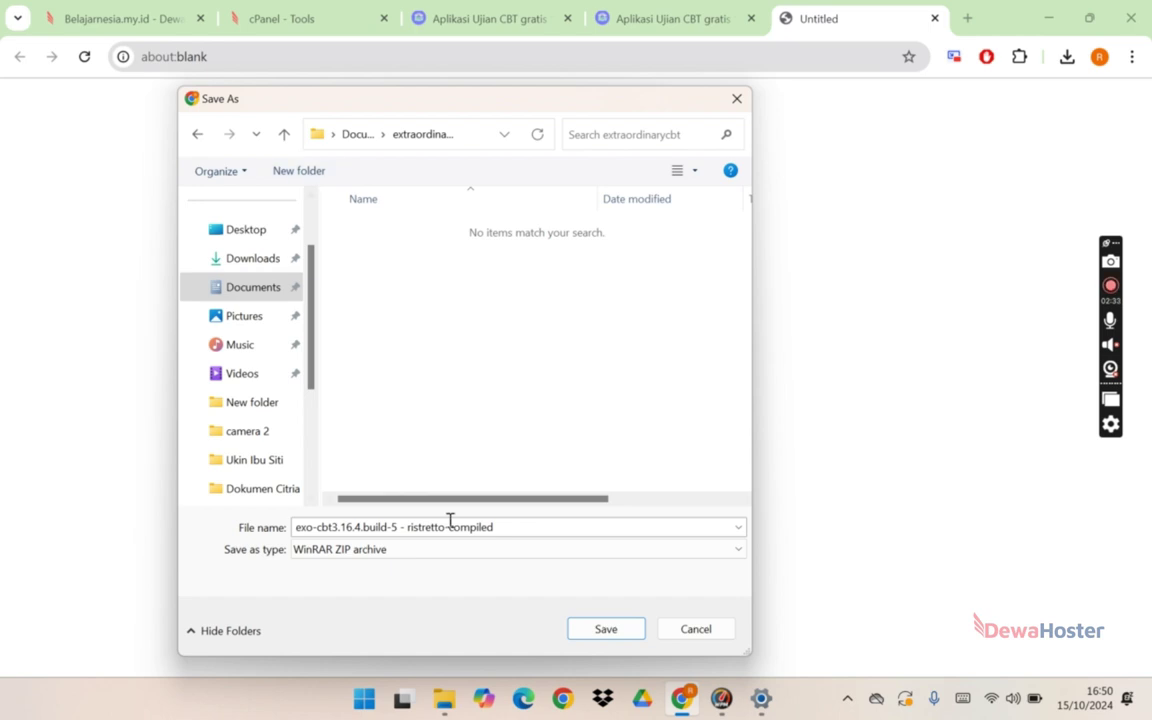
pyautogui.click(606, 629)
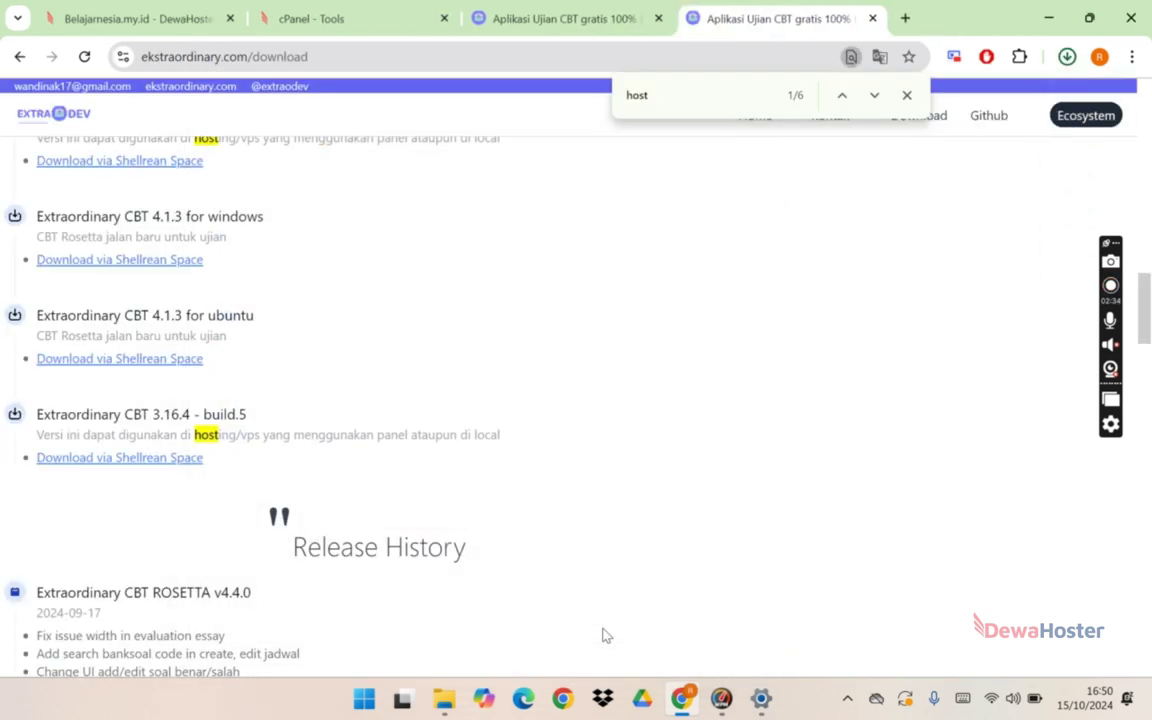
# Show the downloaded archive in its folder and extract it there with WinRAR.
pyautogui.click(1067, 57)
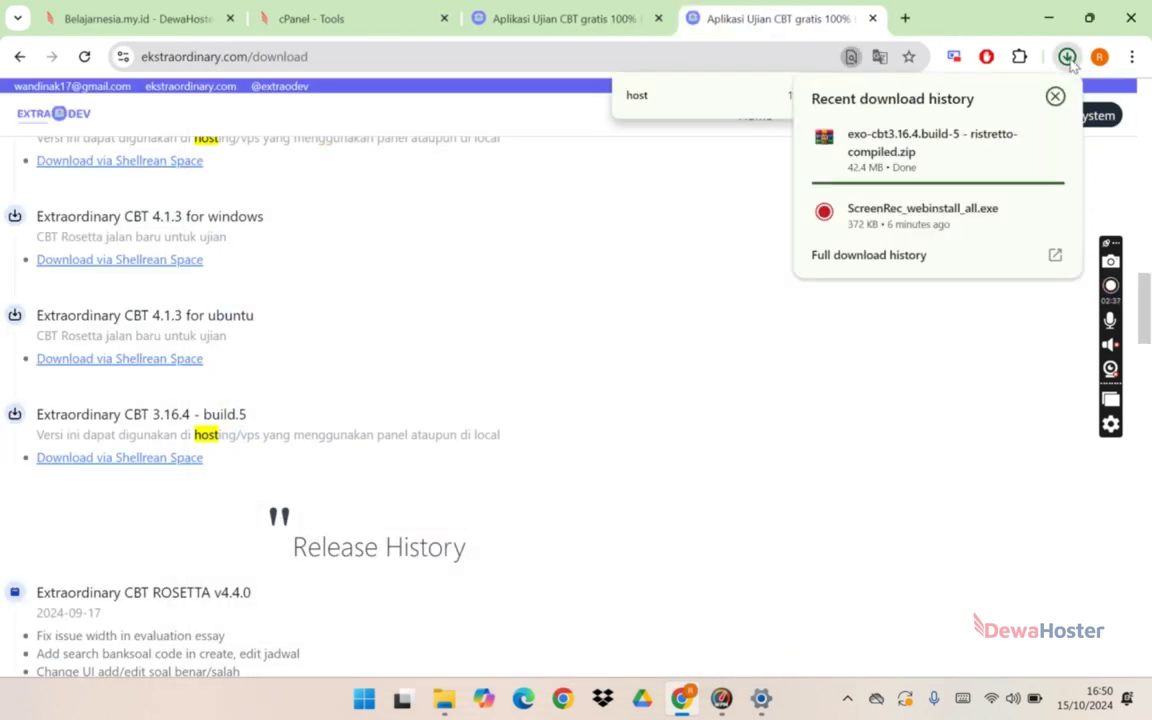
pyautogui.moveTo(857, 185)
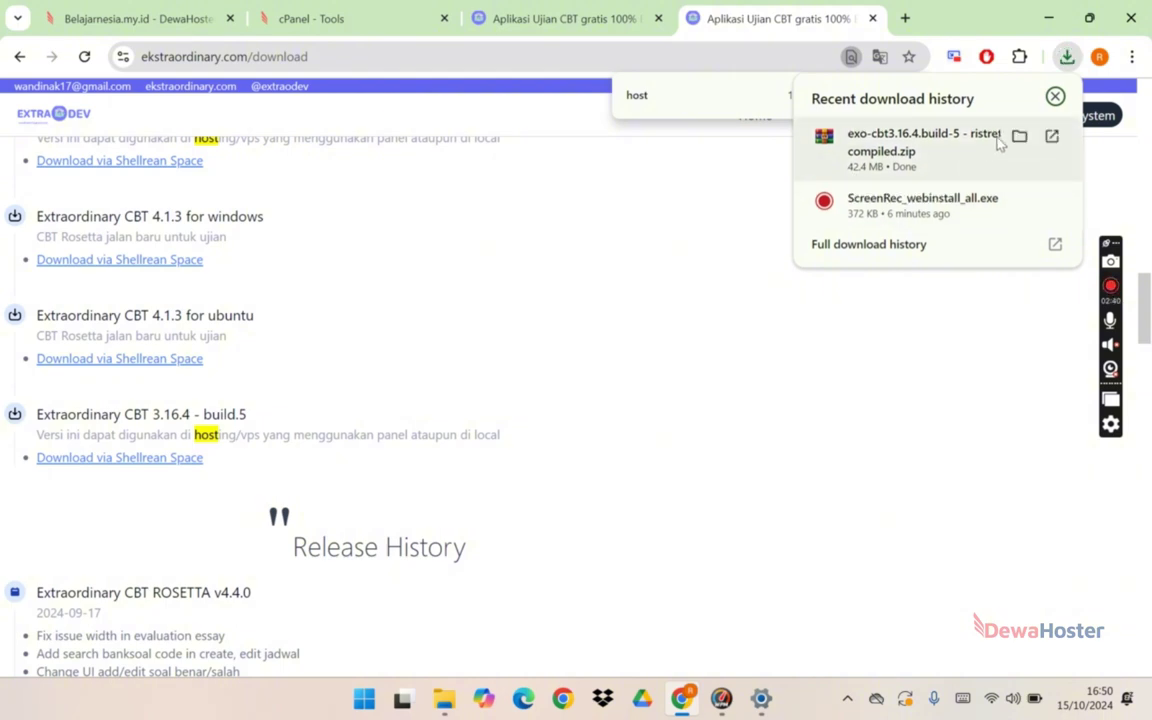
pyautogui.click(1019, 137)
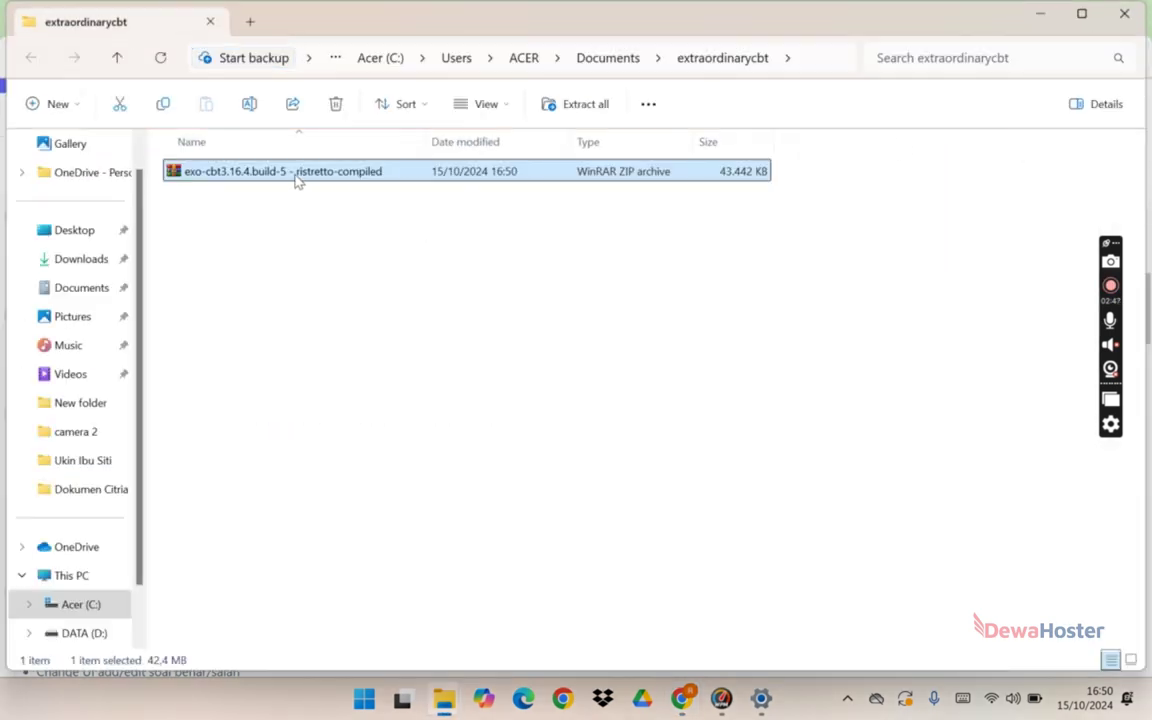
pyautogui.rightClick(296, 181)
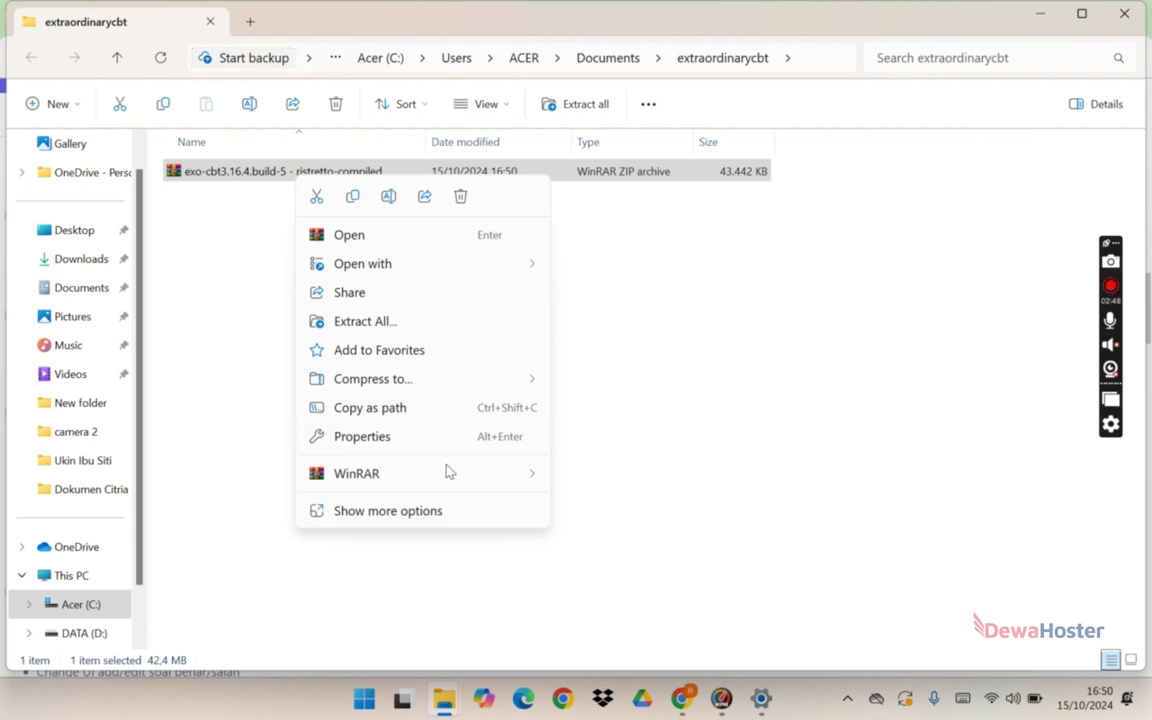
pyautogui.moveTo(449, 472)
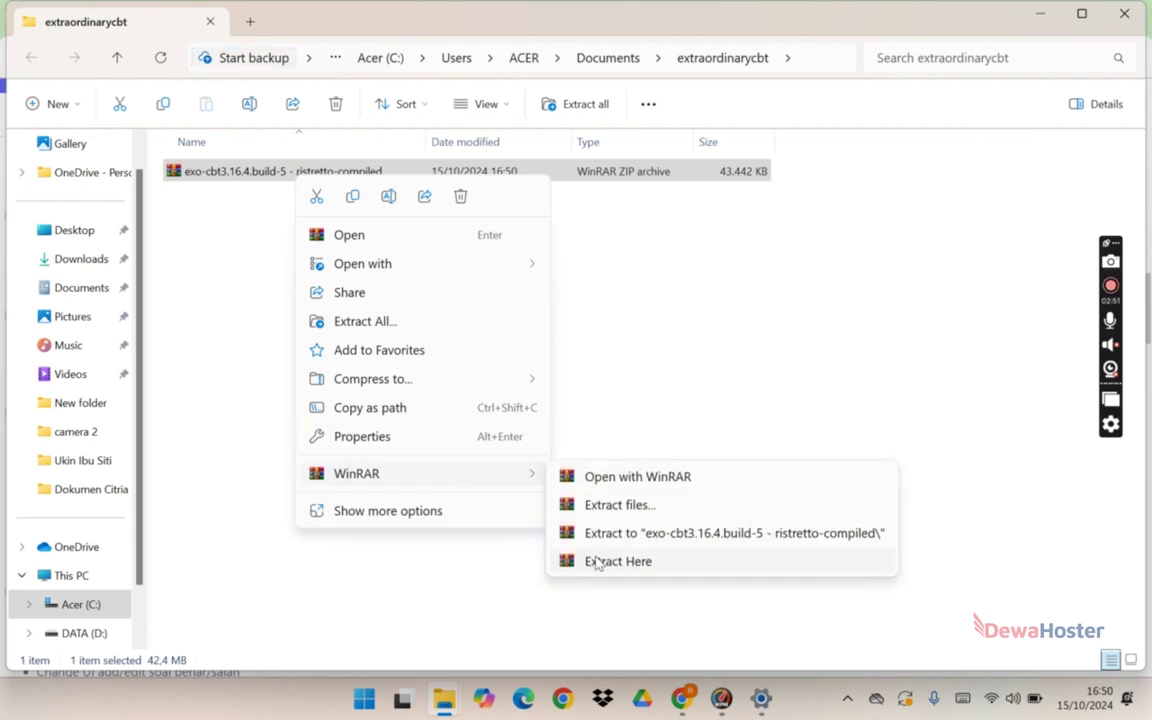
pyautogui.click(597, 562)
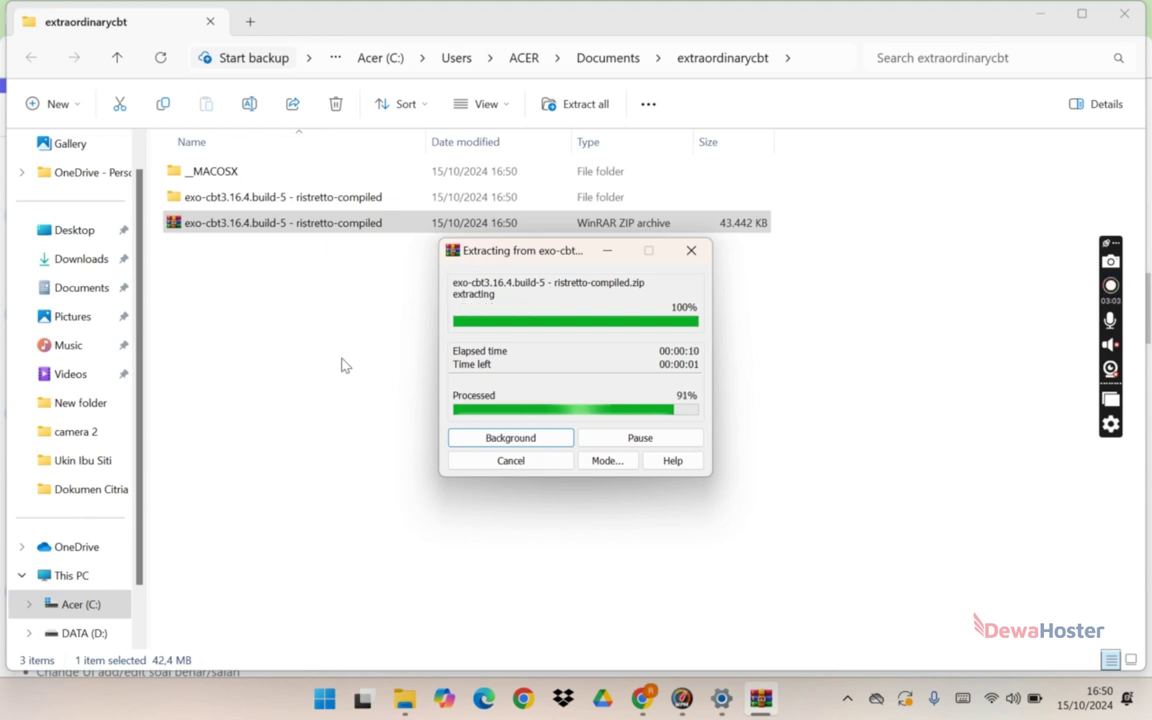
# Open the extracted exo-cbt3.16.4.build-5 - ristretto-compiled folder and look through its SQL dump and README files.
pyautogui.doubleClick(336, 204)
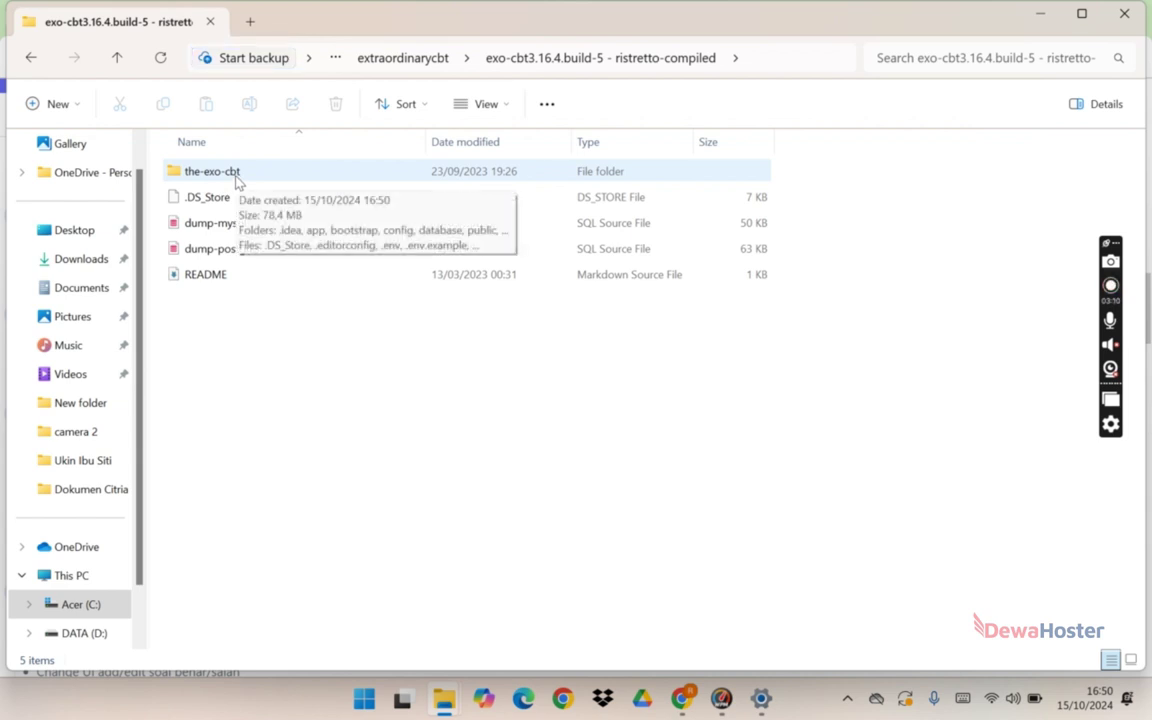
pyautogui.click(211, 225)
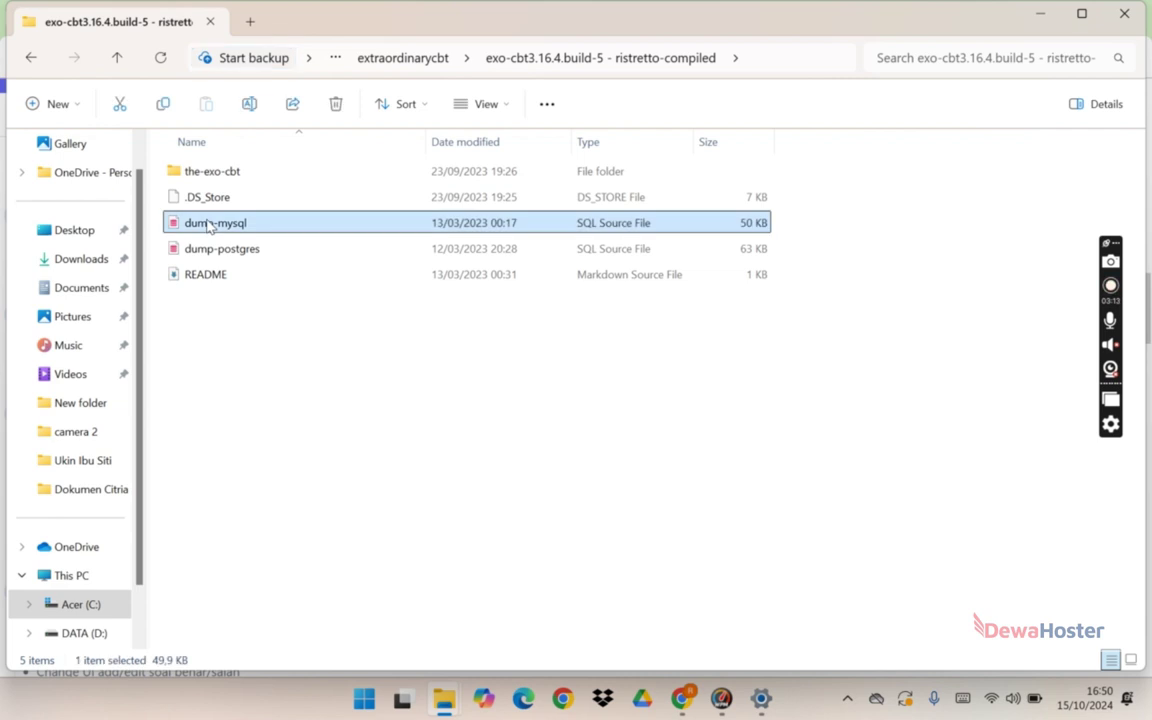
pyautogui.press('Down')
pyautogui.press('Down')
pyautogui.press('Up')
pyautogui.press('Up')
pyautogui.press('Down')
pyautogui.press('Down')
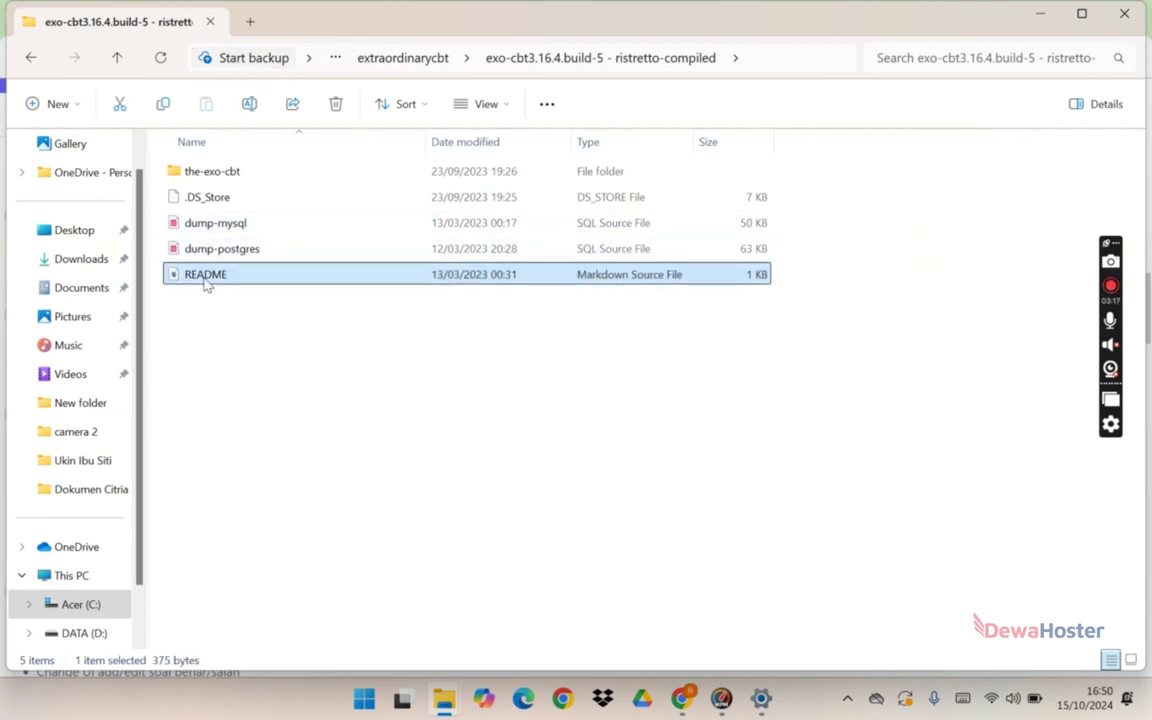
pyautogui.rightClick(205, 284)
pyautogui.moveTo(308, 352)
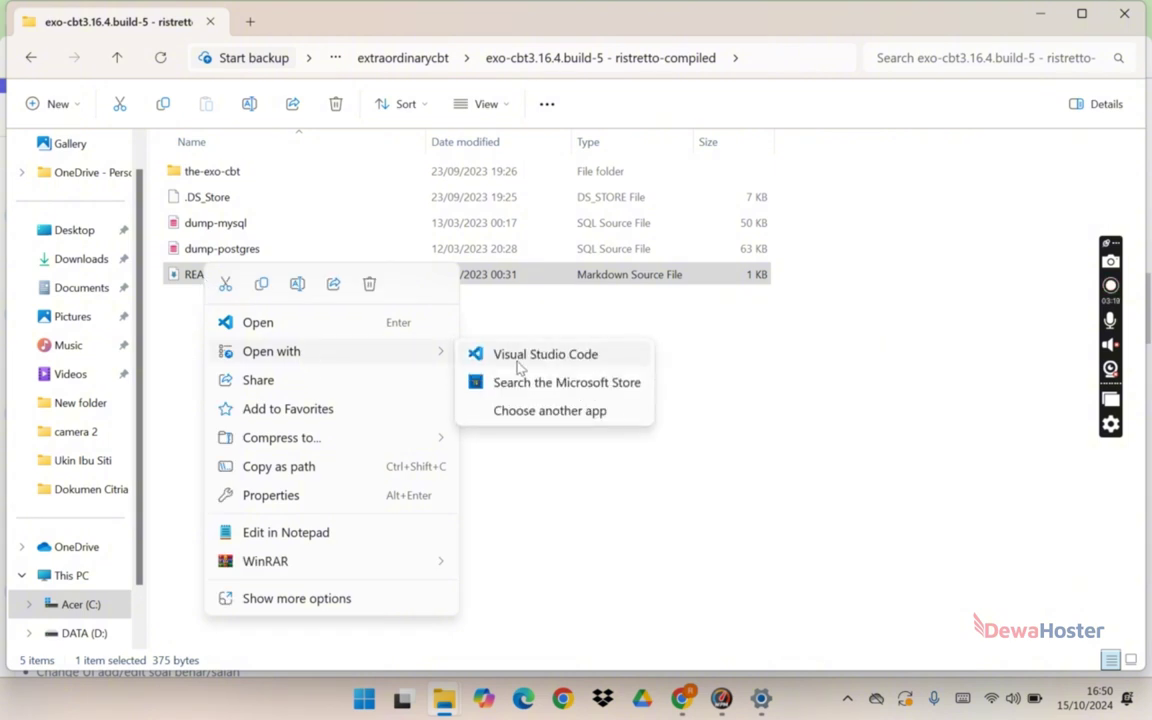
pyautogui.click(170, 317)
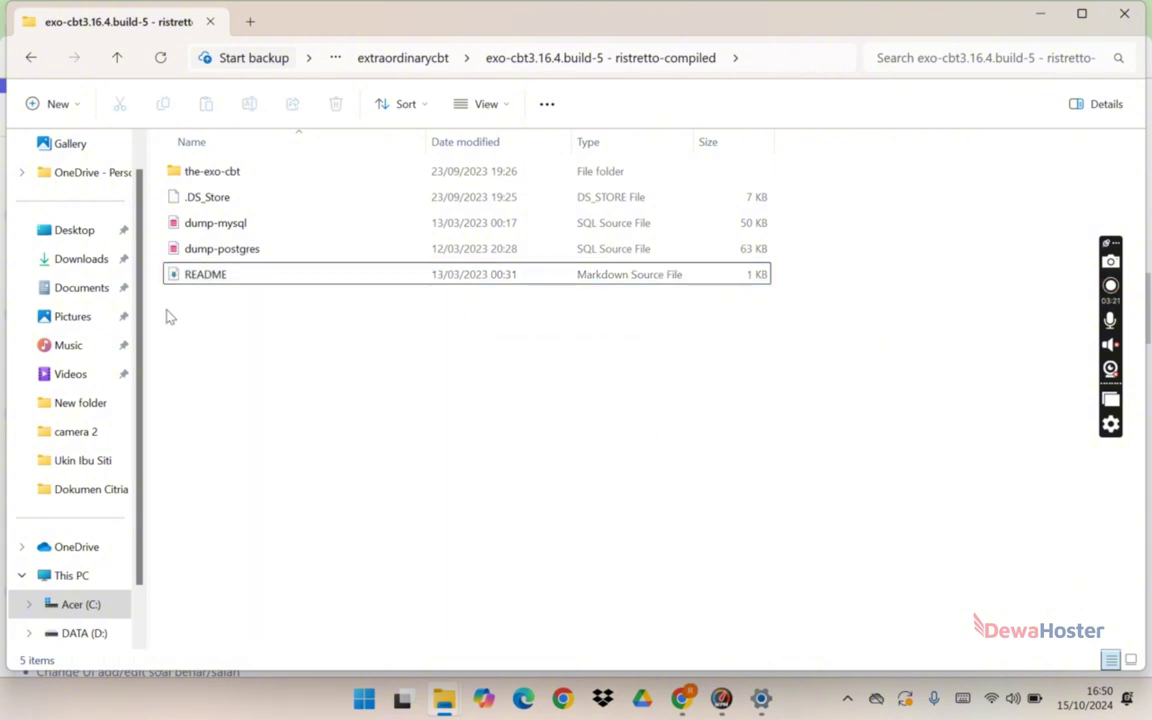
# Open README in Notepad just once and highlight the document root path the-exo-cbt/public in the installation instructions.
pyautogui.click(178, 274)
pyautogui.rightClick(185, 273)
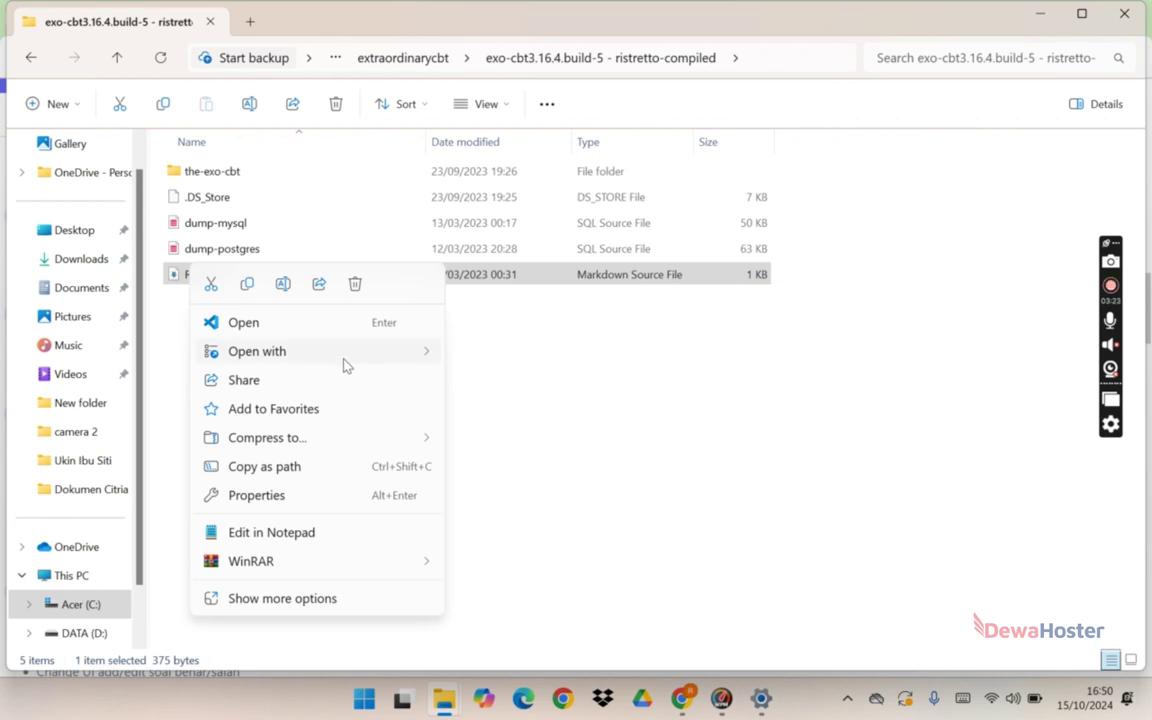
pyautogui.moveTo(344, 362)
pyautogui.click(548, 416)
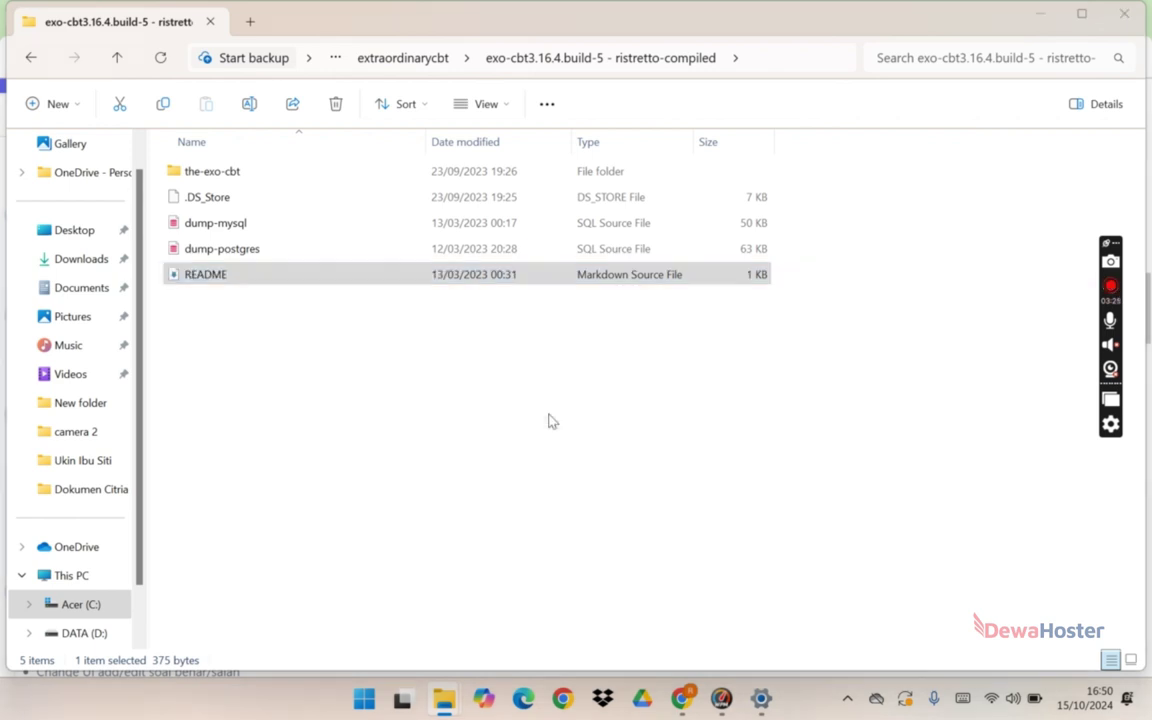
pyautogui.click(468, 486)
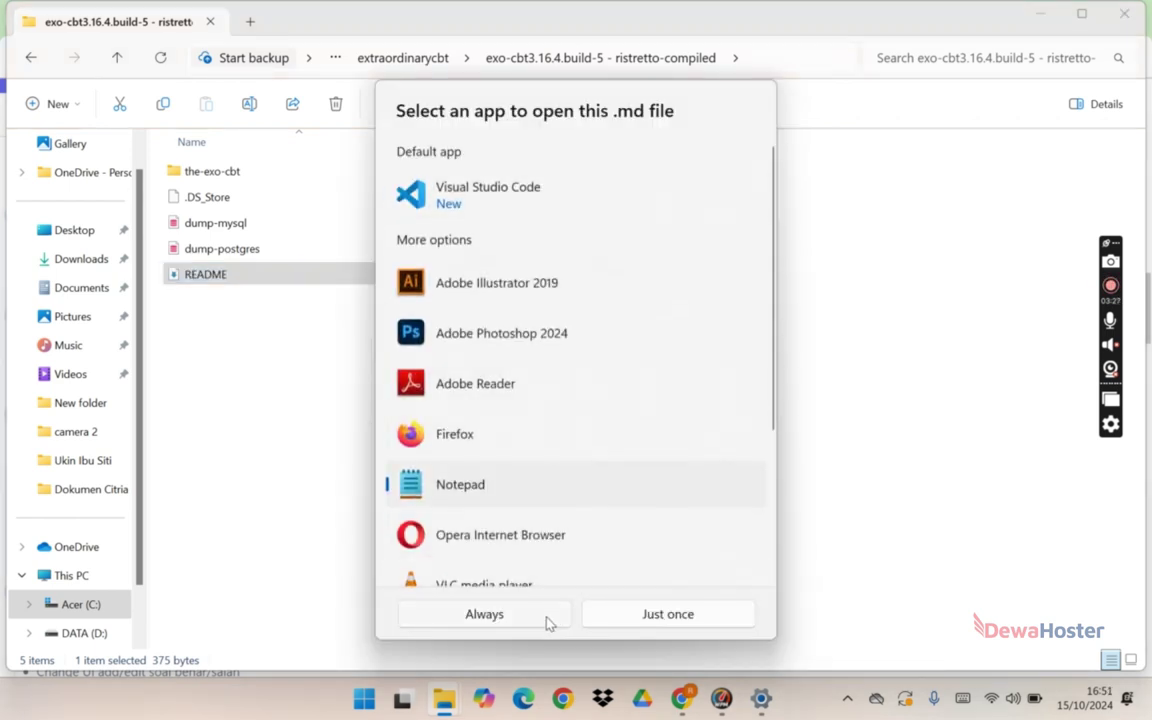
pyautogui.click(632, 616)
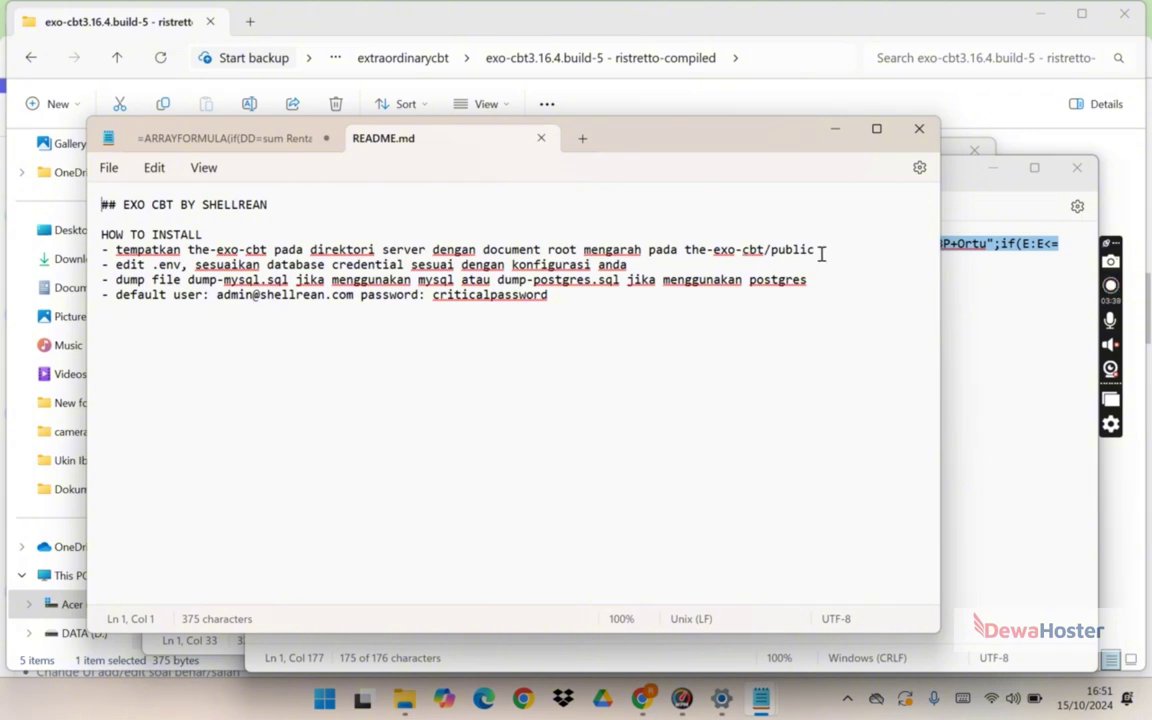
pyautogui.moveTo(816, 251); pyautogui.dragTo(684, 251)
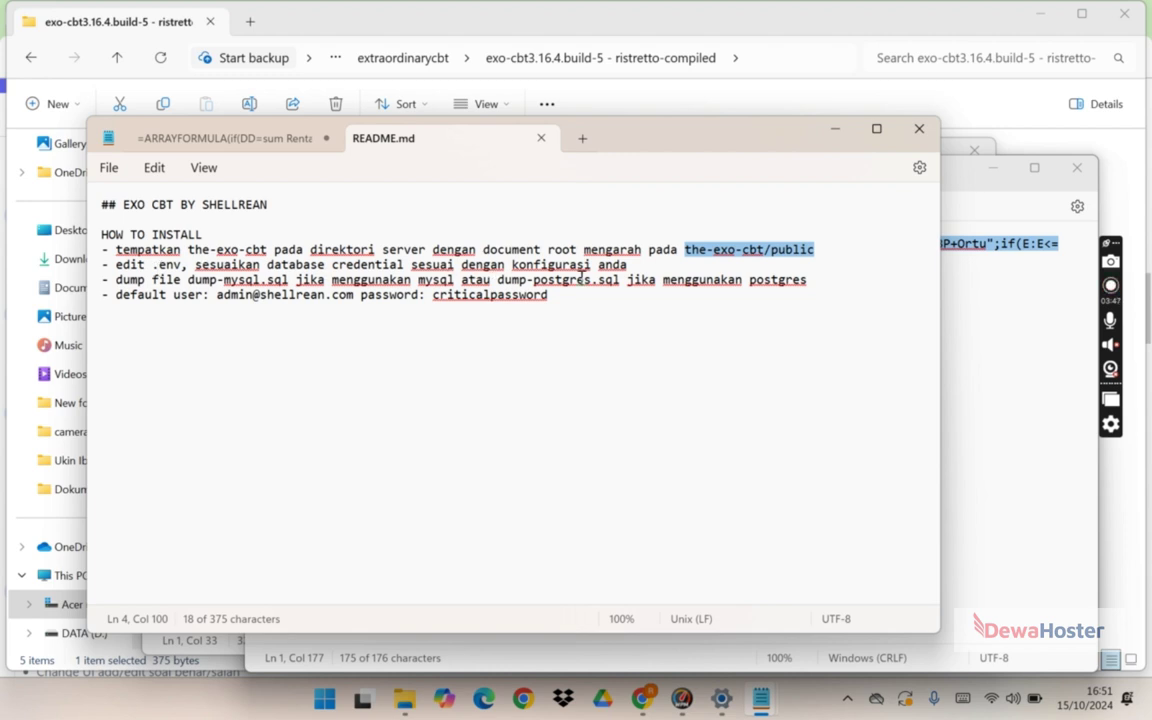
# Close the README and the leftover Notepad windows without saving, and maximize the extracted package's folder window.
pyautogui.click(919, 130)
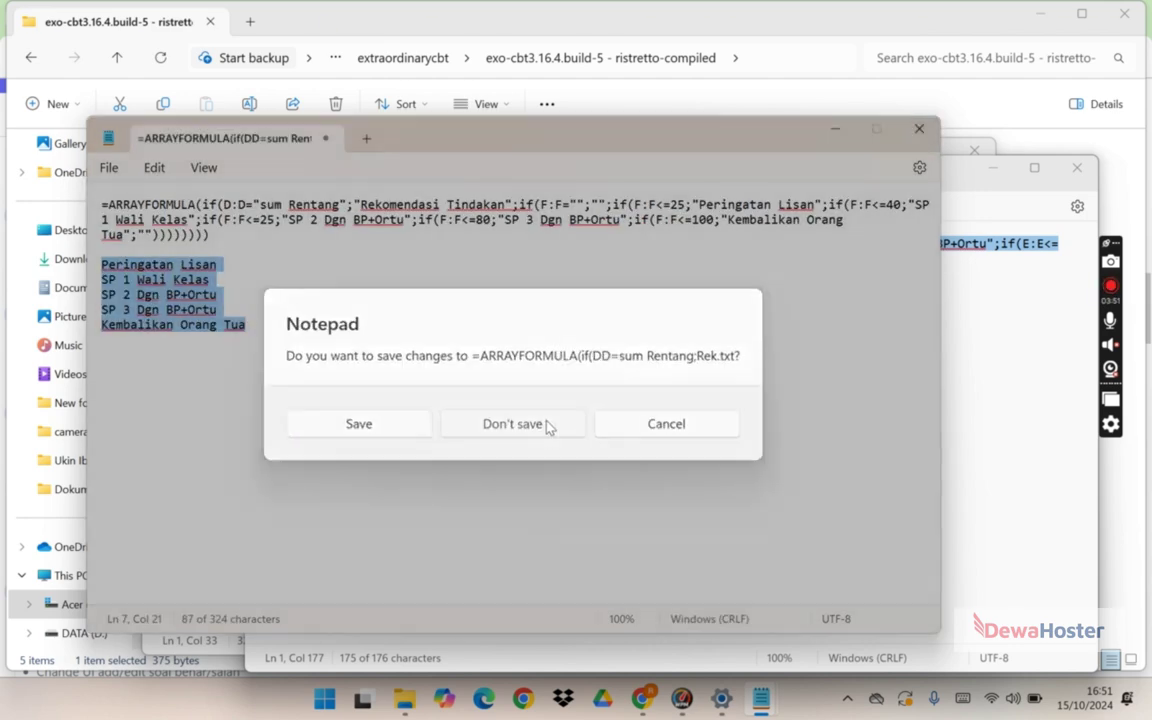
pyautogui.click(545, 424)
pyautogui.click(1077, 170)
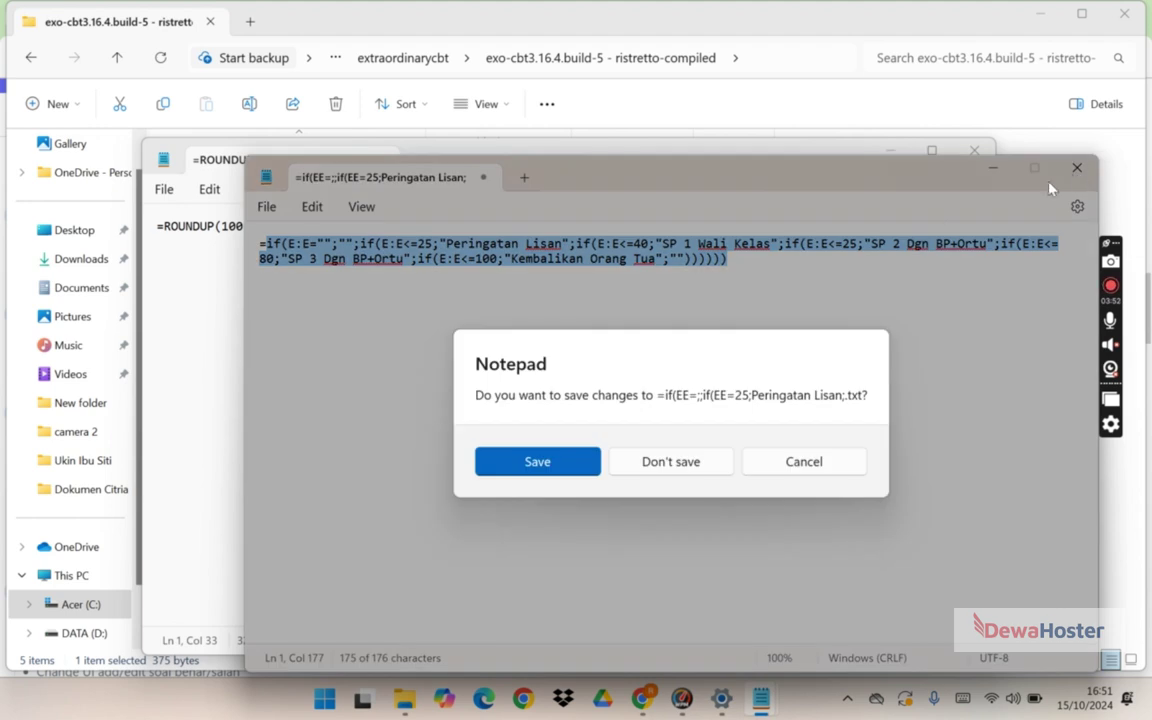
pyautogui.press('n')
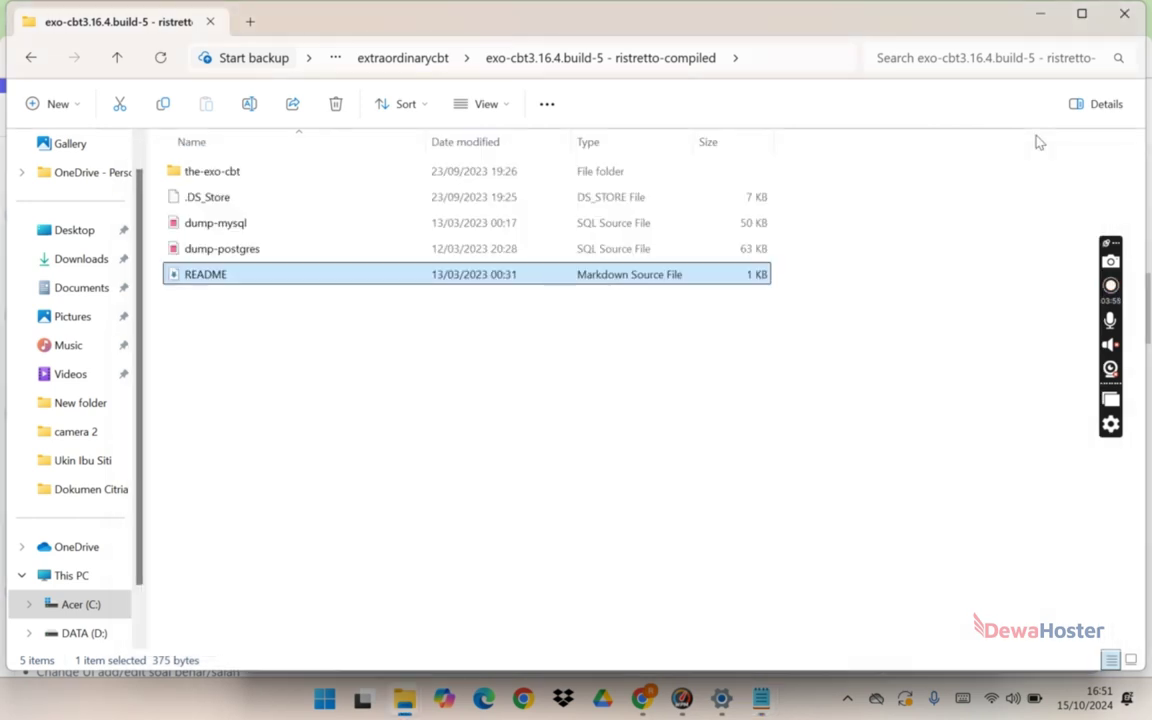
pyautogui.press('super+Up')
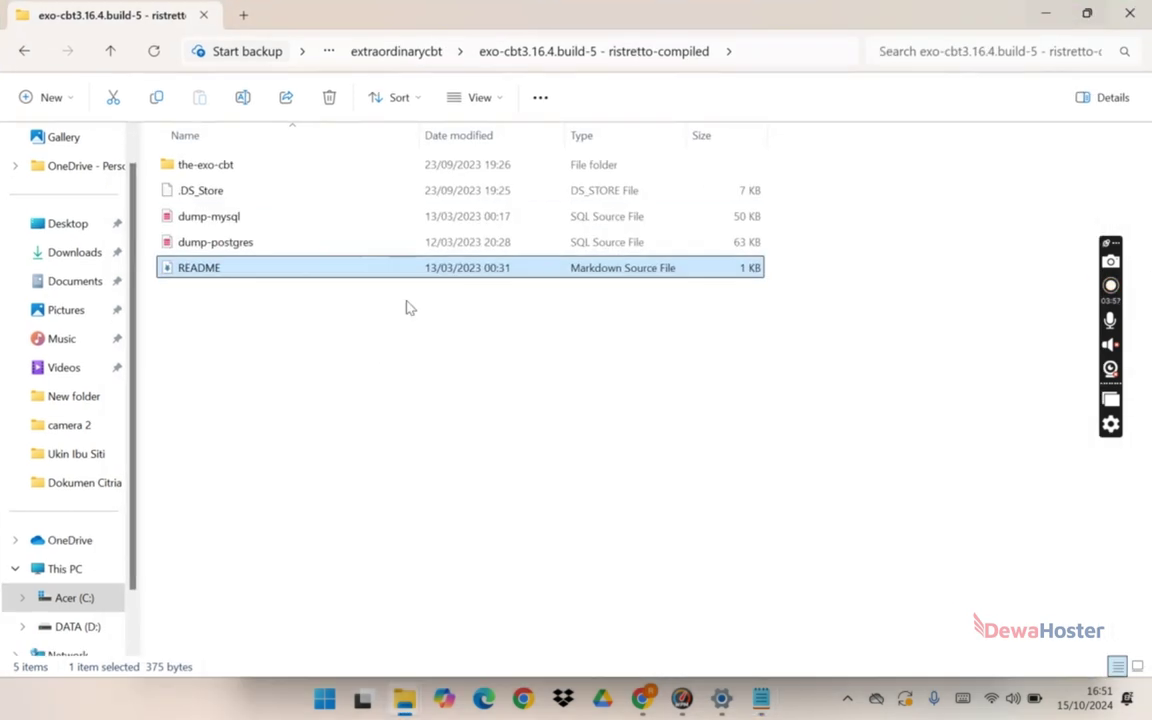
# Compress the the-exo-cbt folder with WinRAR into a ZIP archive named the-exo-cbt.zip.
pyautogui.rightClick(220, 175)
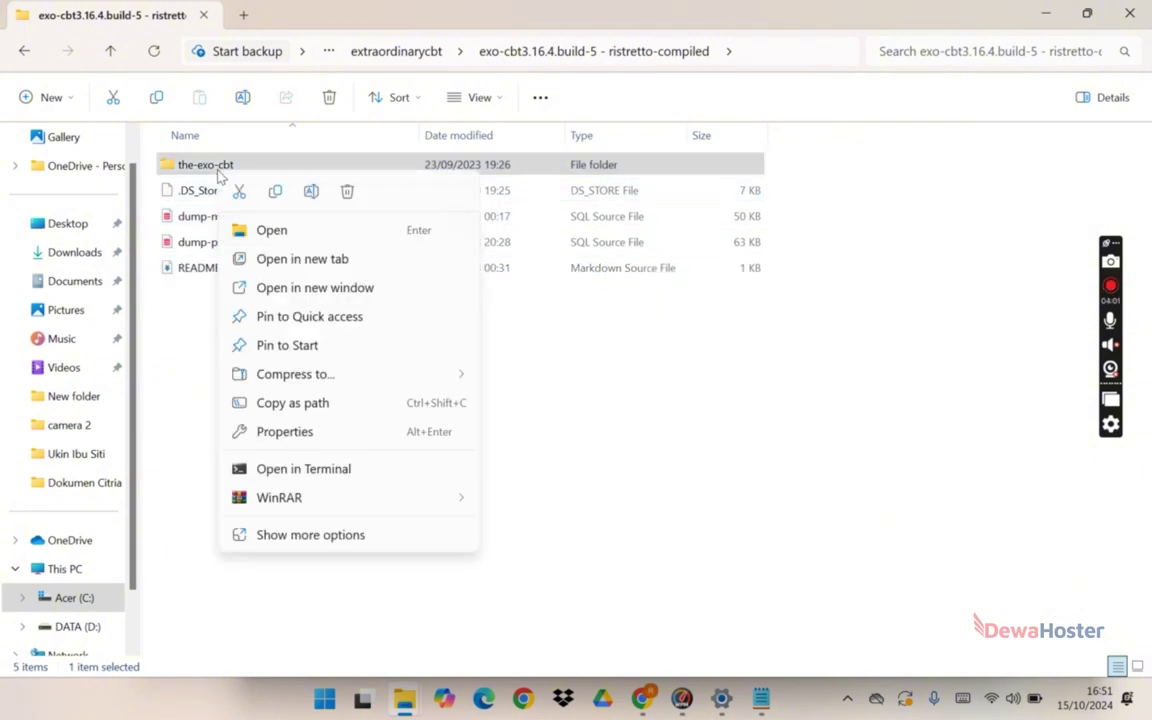
pyautogui.moveTo(347, 500)
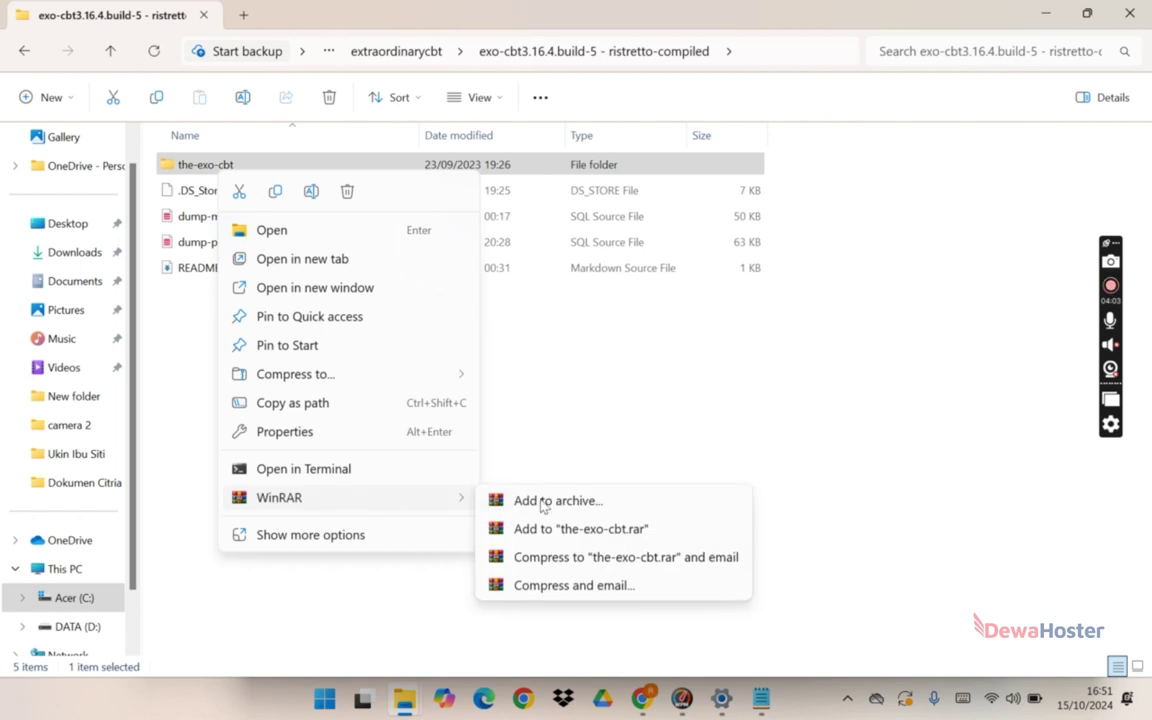
pyautogui.click(560, 502)
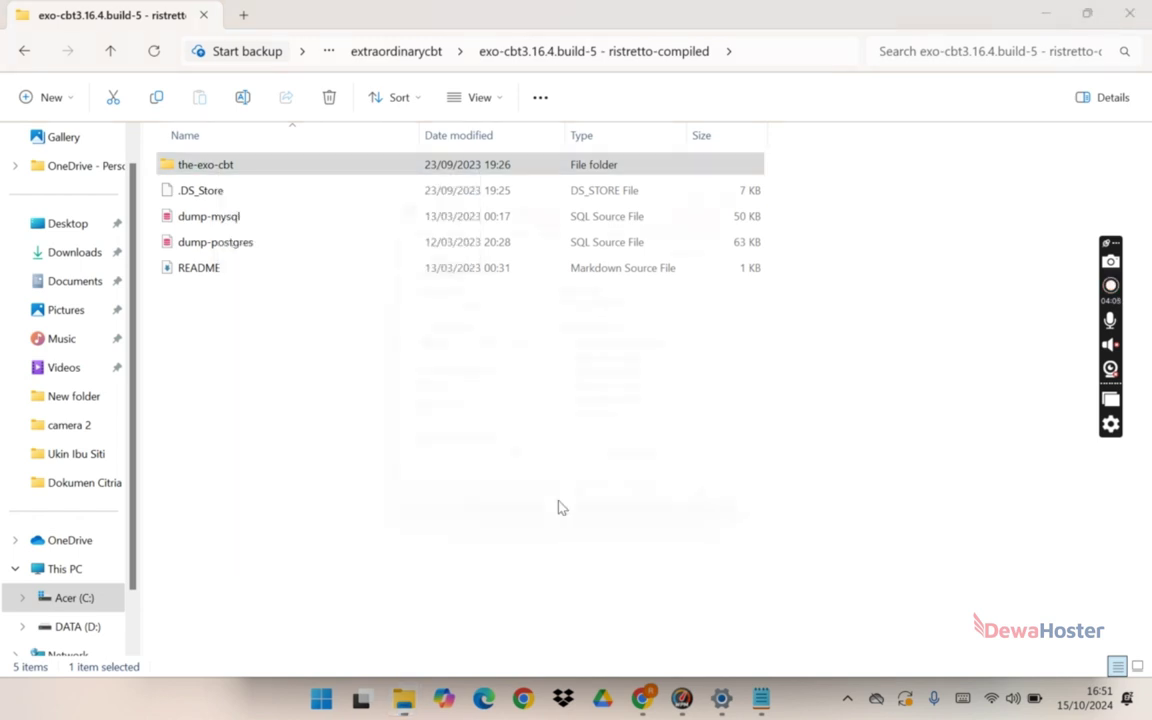
pyautogui.click(519, 350)
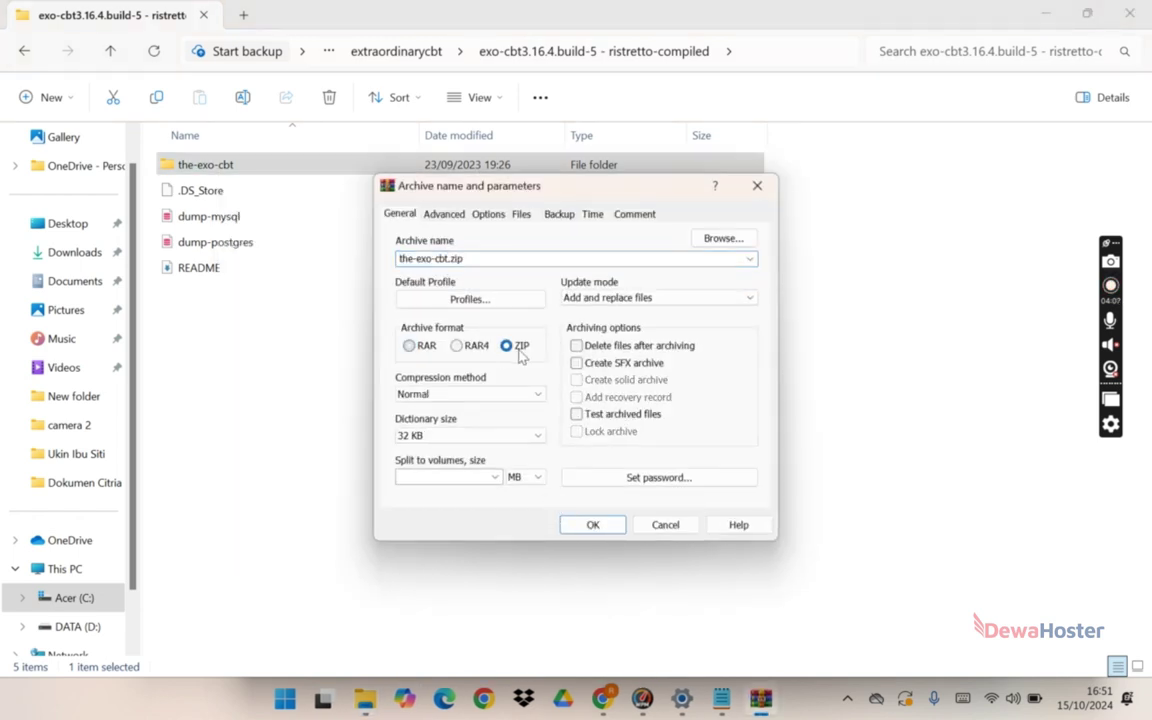
pyautogui.click(449, 259)
pyautogui.click(447, 259)
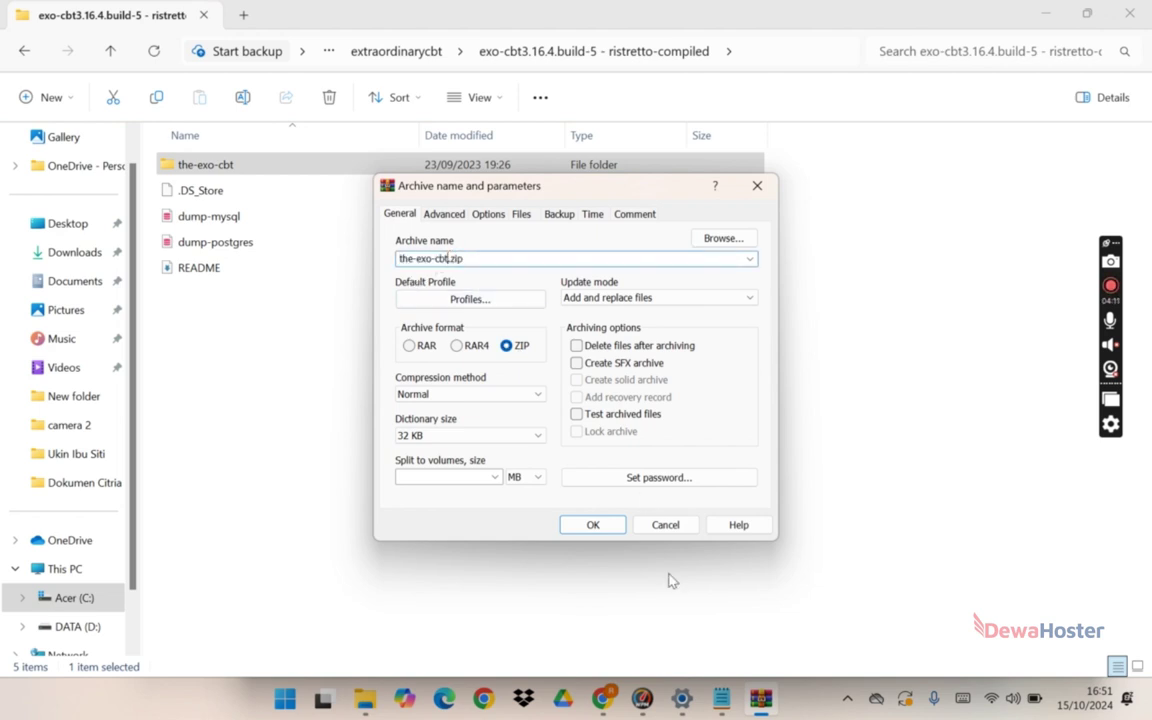
pyautogui.click(595, 525)
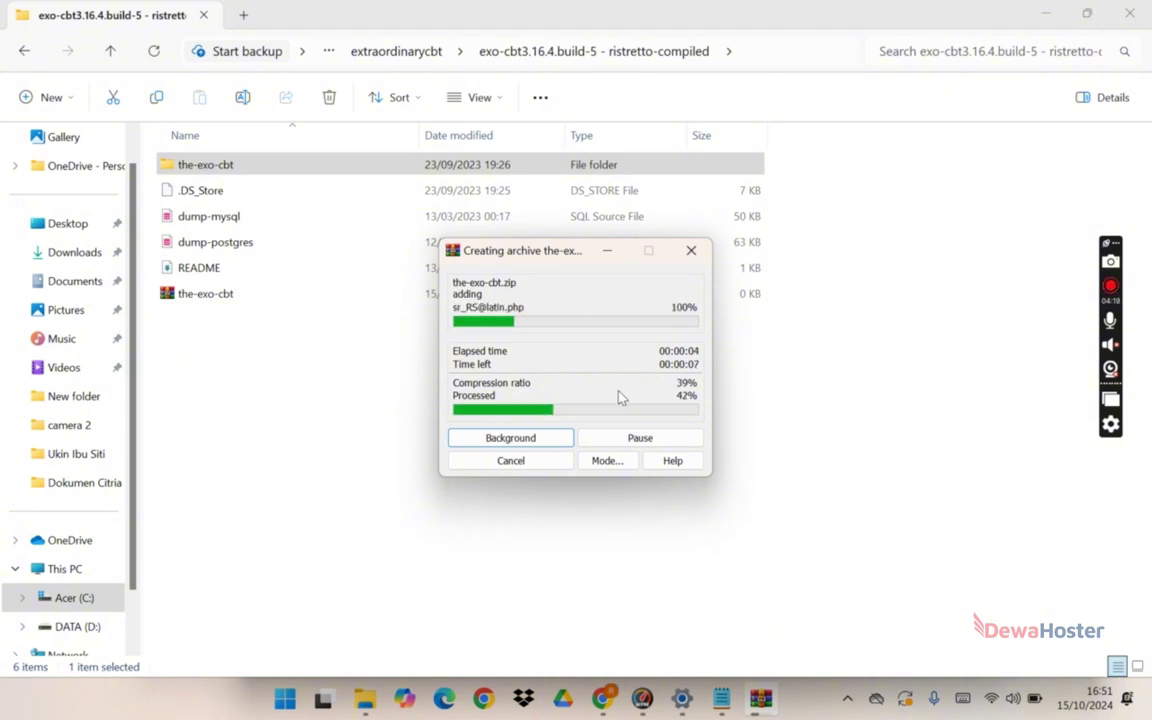
pyautogui.moveTo(532, 259); pyautogui.dragTo(527, 238)
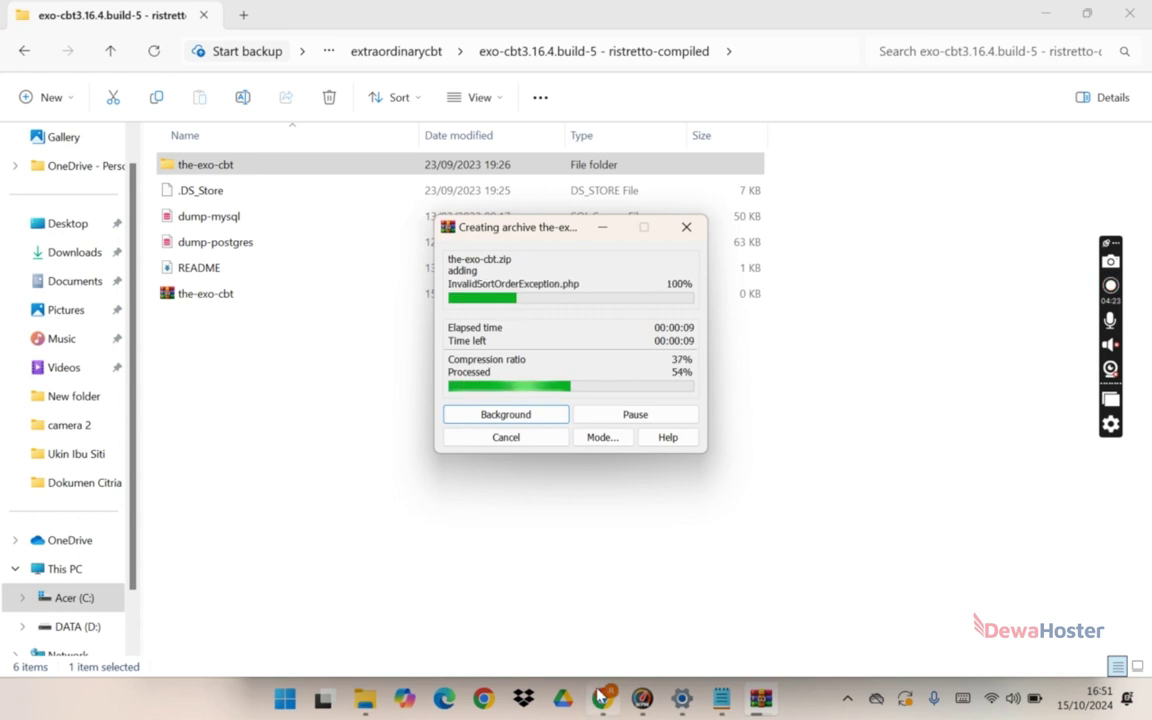
# Switch to Chrome and review the hosting package on the DewaHoster product details page, highlighting LIVE 200 ACCOUNTS and opening the chat widget.
pyautogui.hotkey('alt', 'Tab')
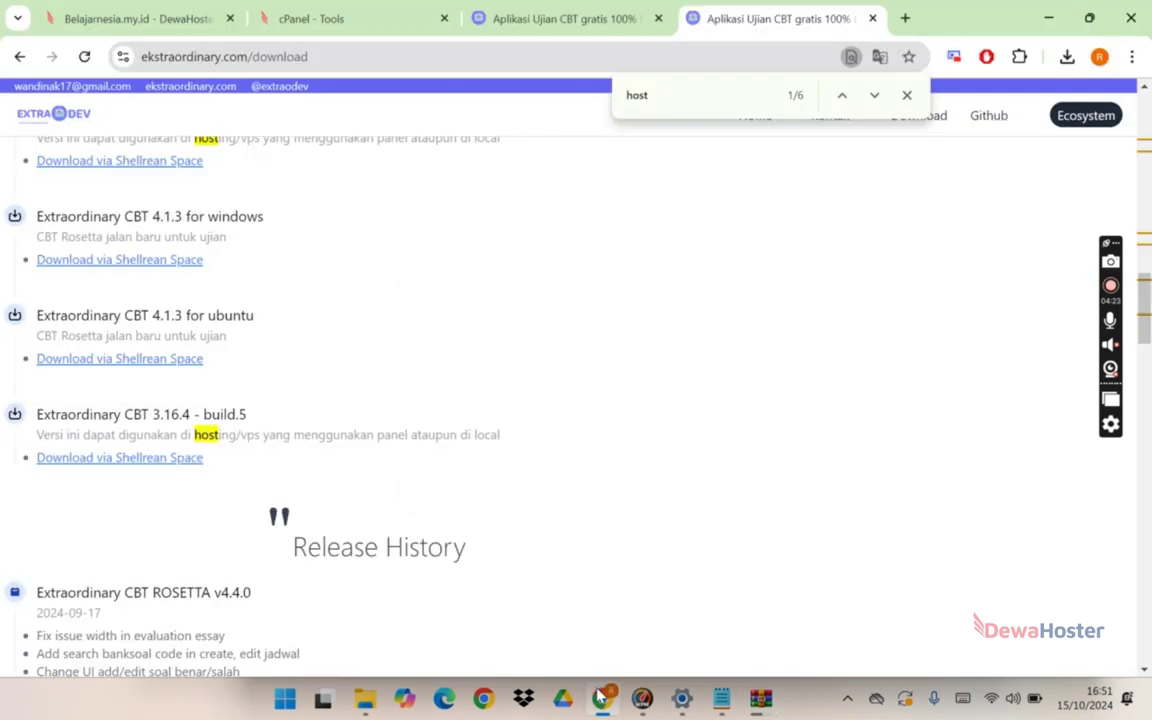
pyautogui.click(387, 13)
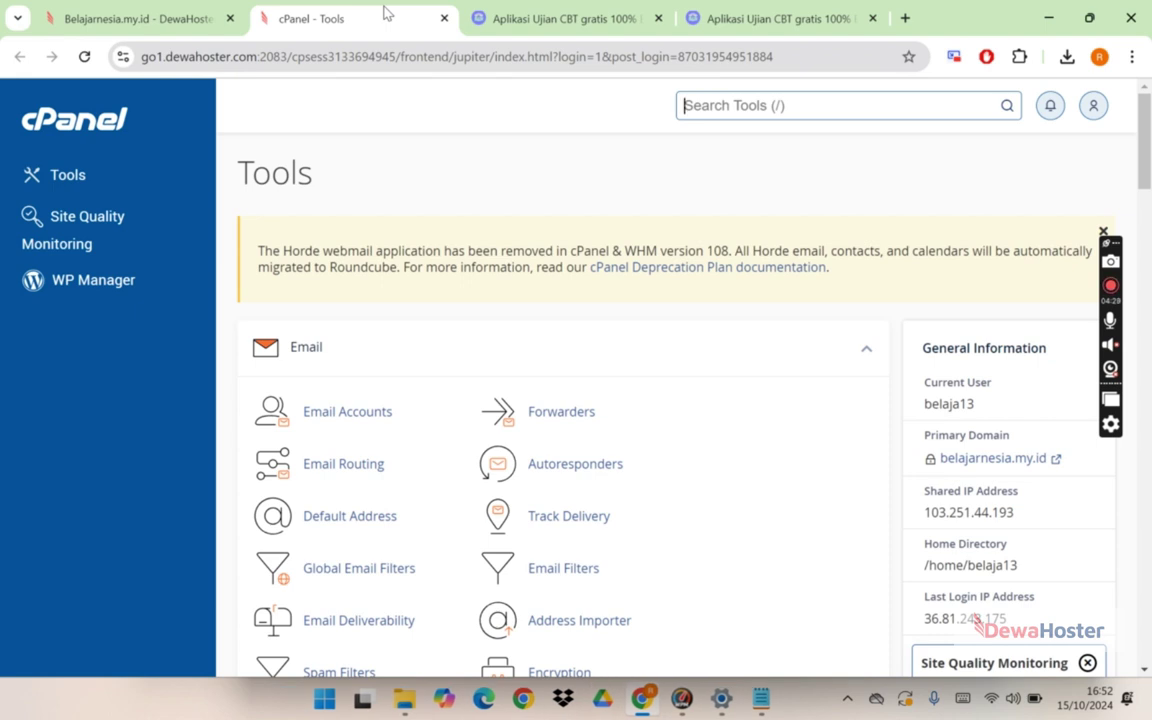
pyautogui.click(198, 14)
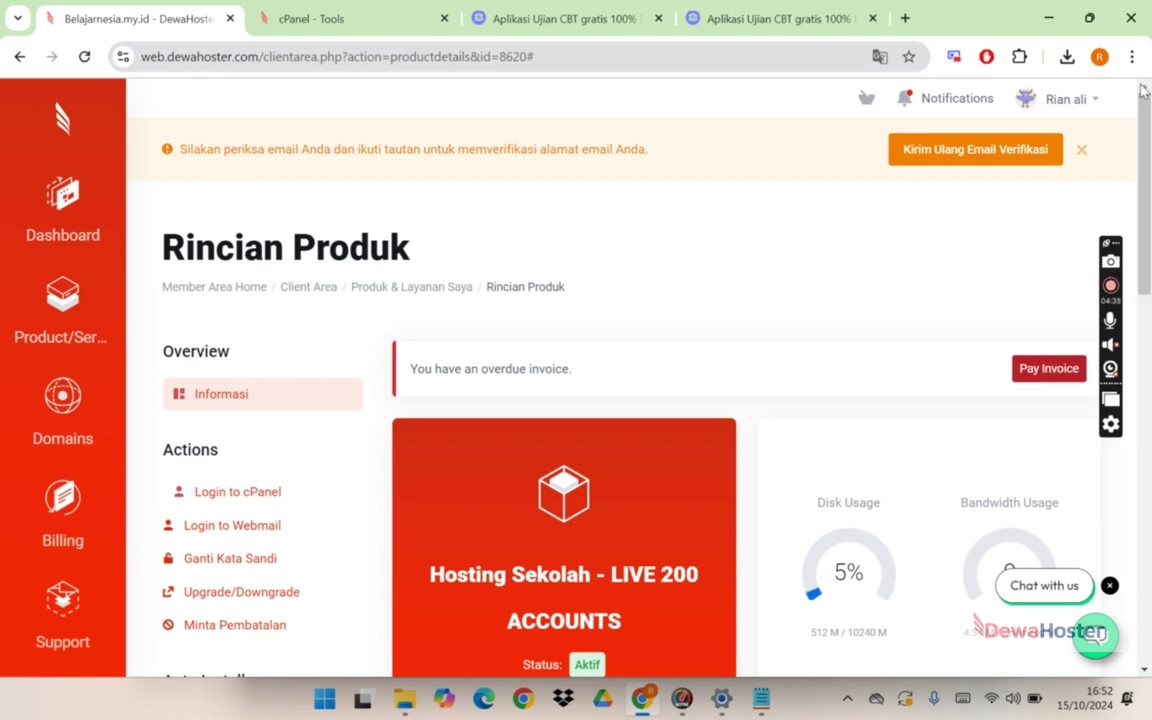
pyautogui.scroll(-2, 633, 382)
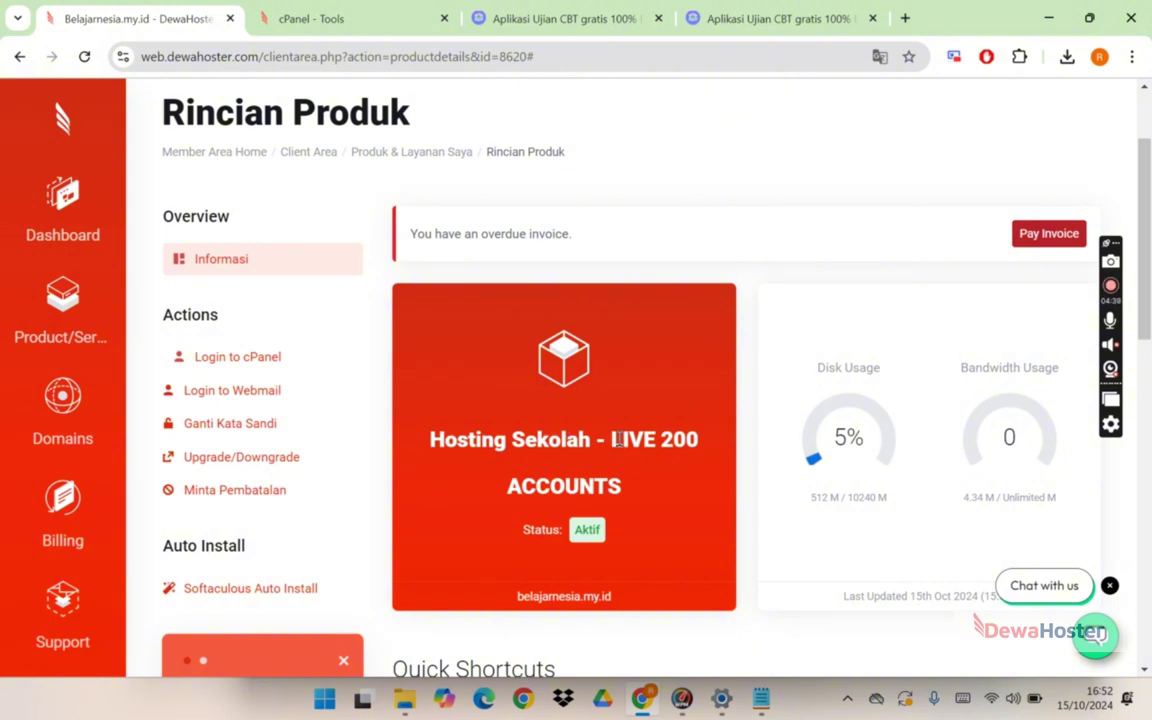
pyautogui.moveTo(612, 440); pyautogui.dragTo(656, 487)
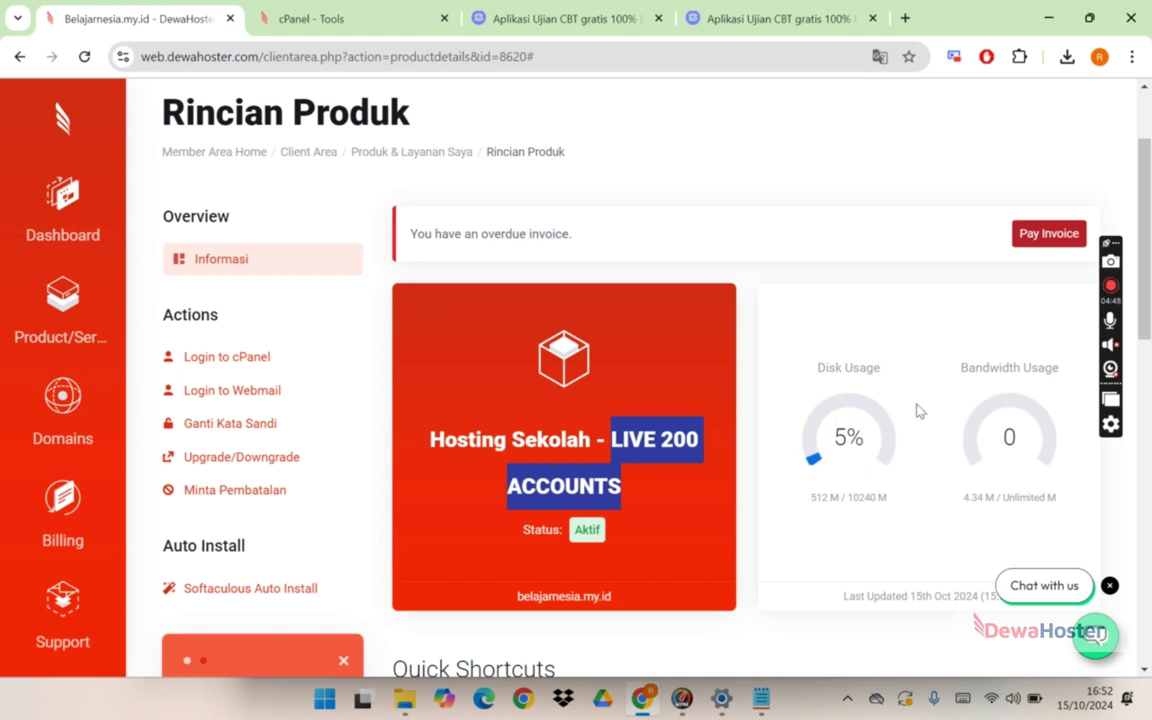
pyautogui.scroll(1, 1148, 178)
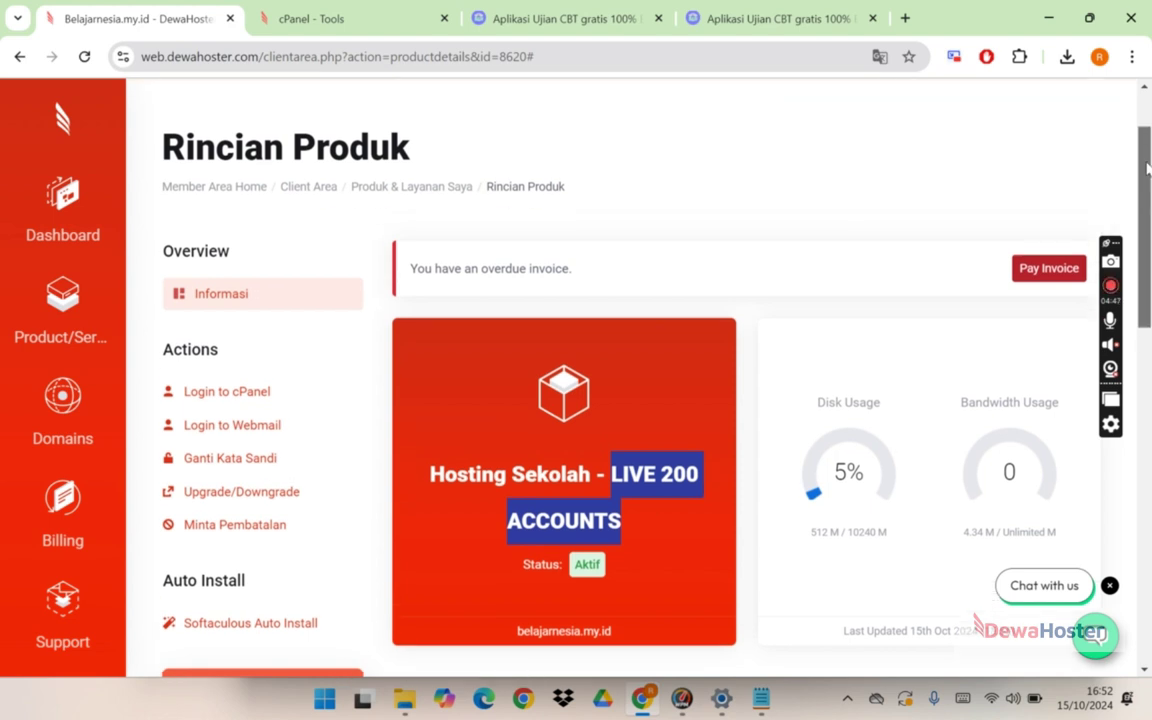
pyautogui.scroll(-1, 1148, 178)
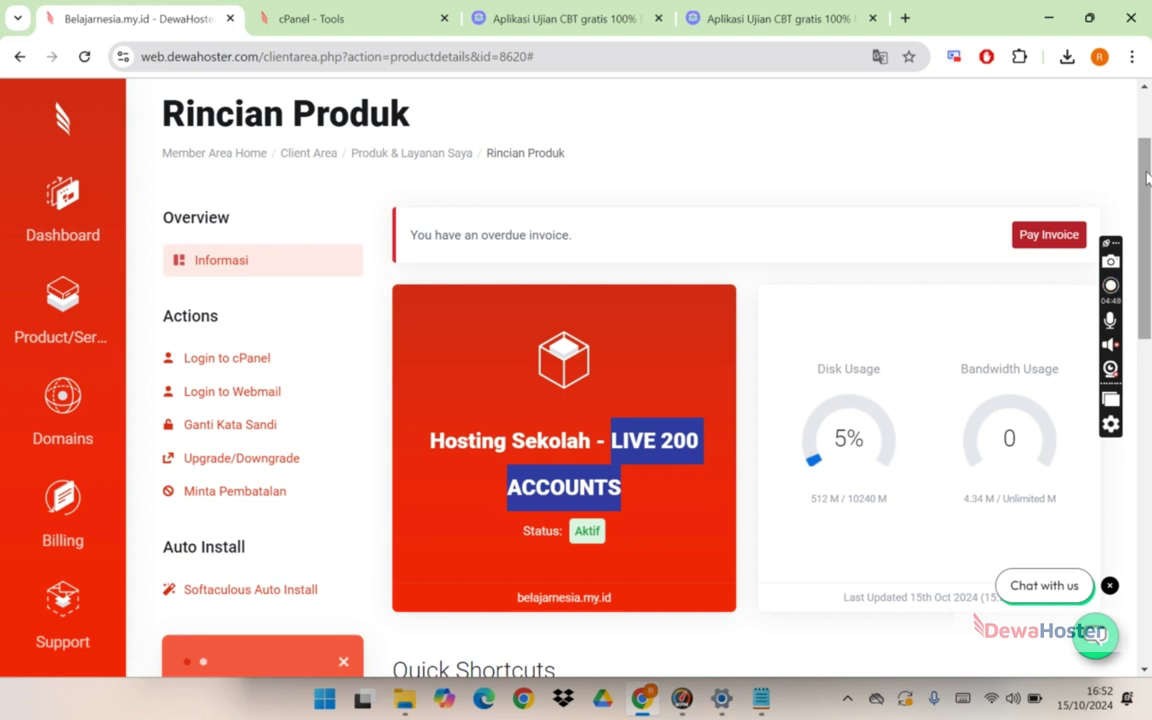
pyautogui.click(614, 445)
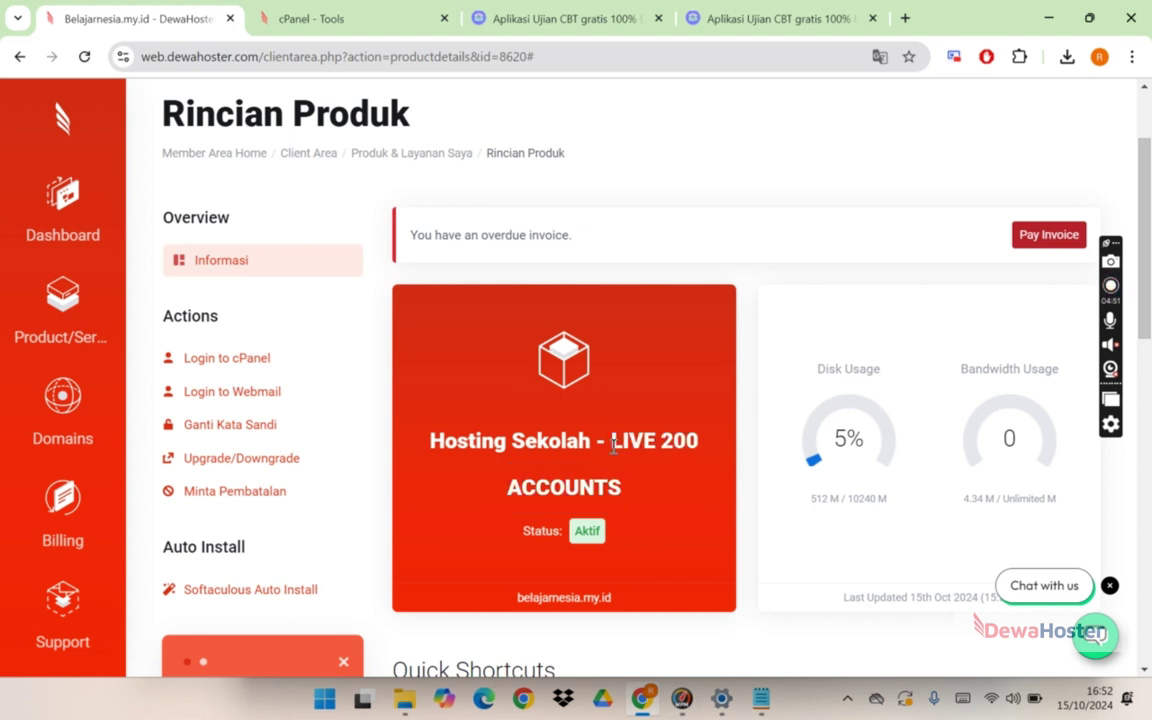
pyautogui.moveTo(614, 445); pyautogui.dragTo(624, 500)
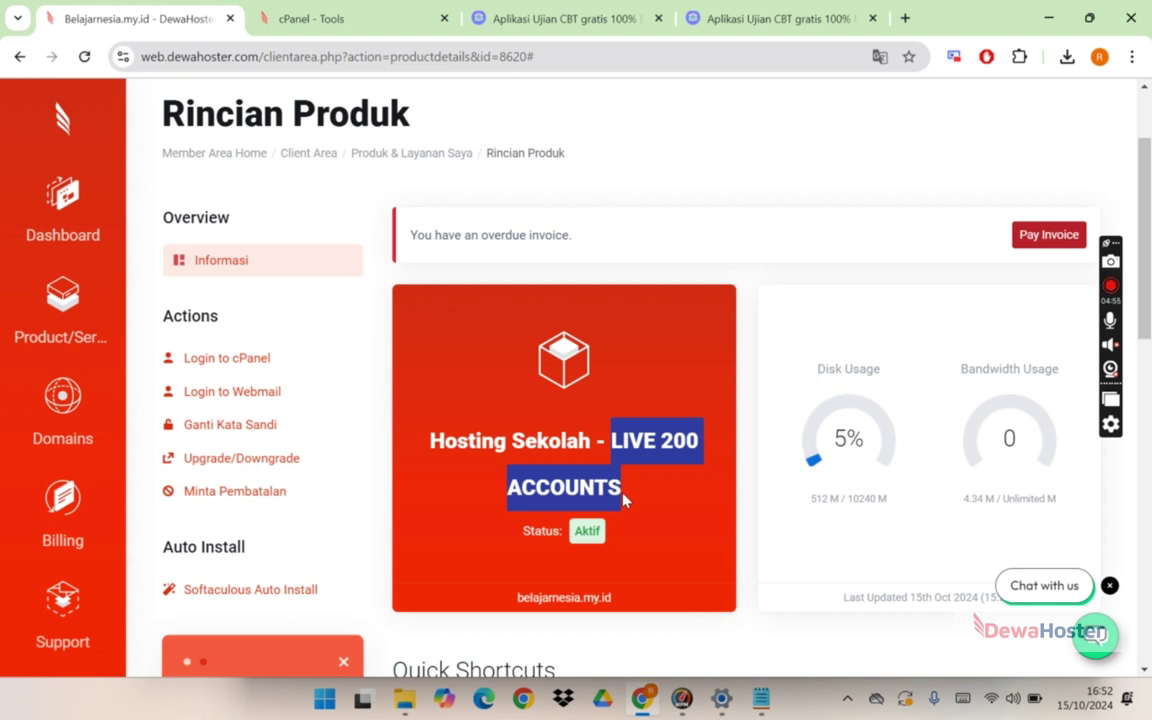
pyautogui.click(1095, 637)
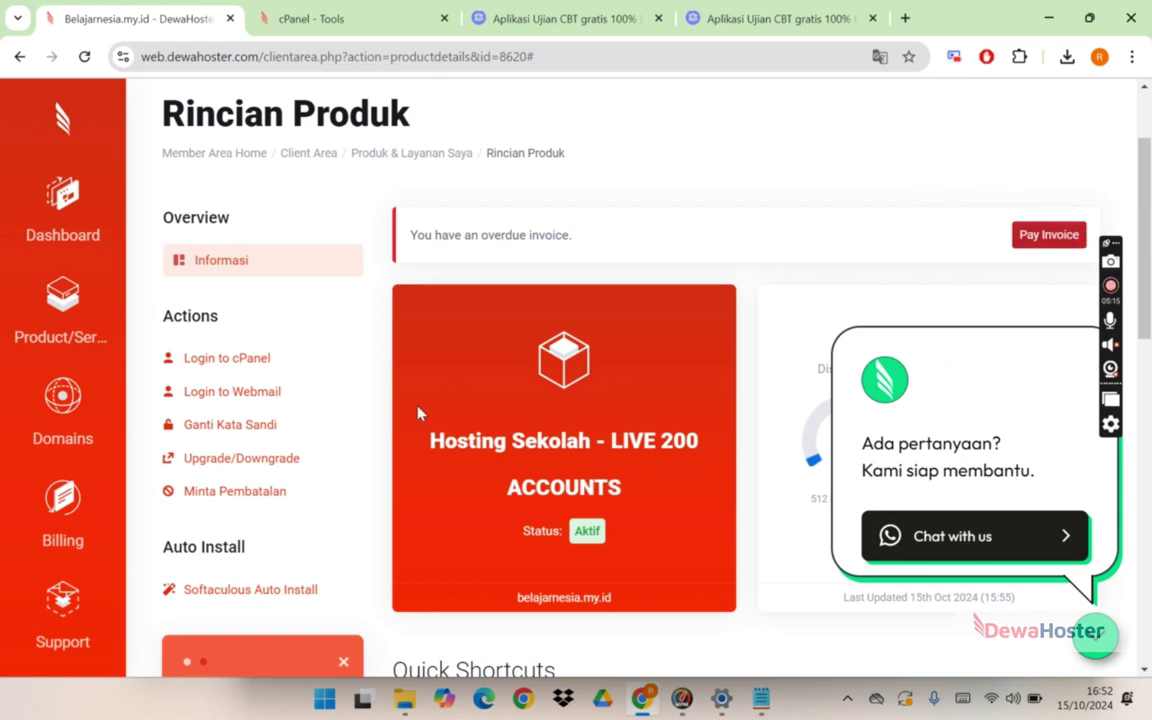
# Log in to cPanel from the hosting product page, find "domain" among the tools, and open Domains.
pyautogui.click(226, 360)
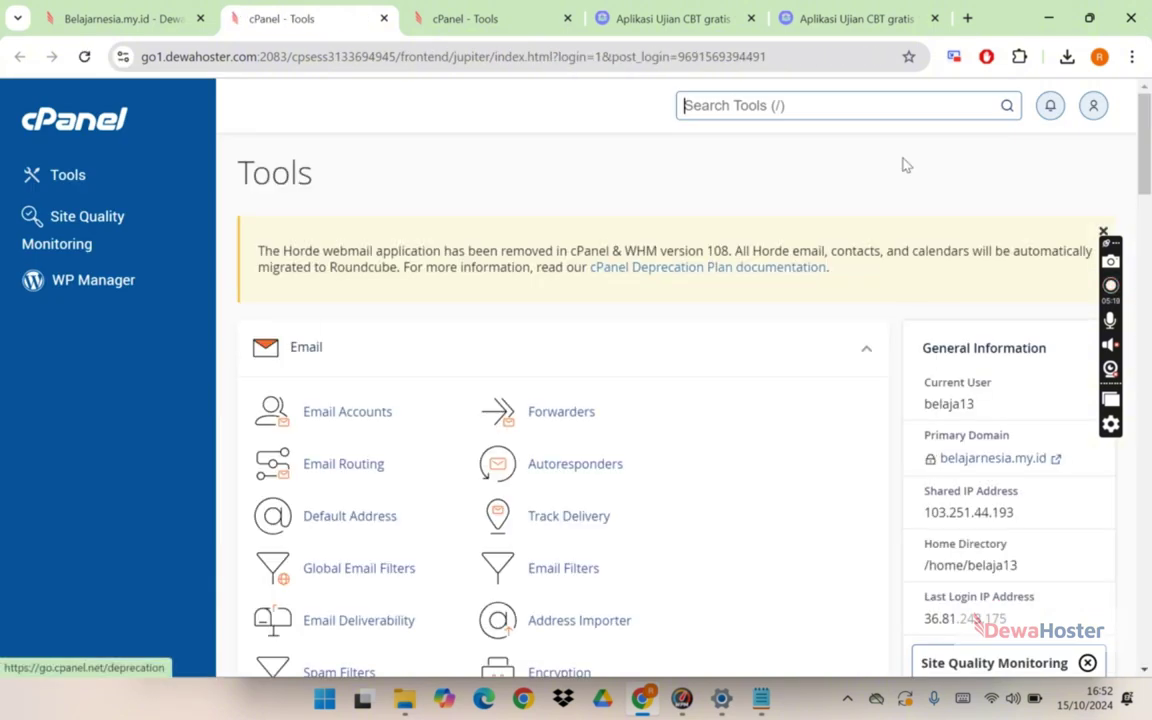
pyautogui.scroll(-2, 1146, 172)
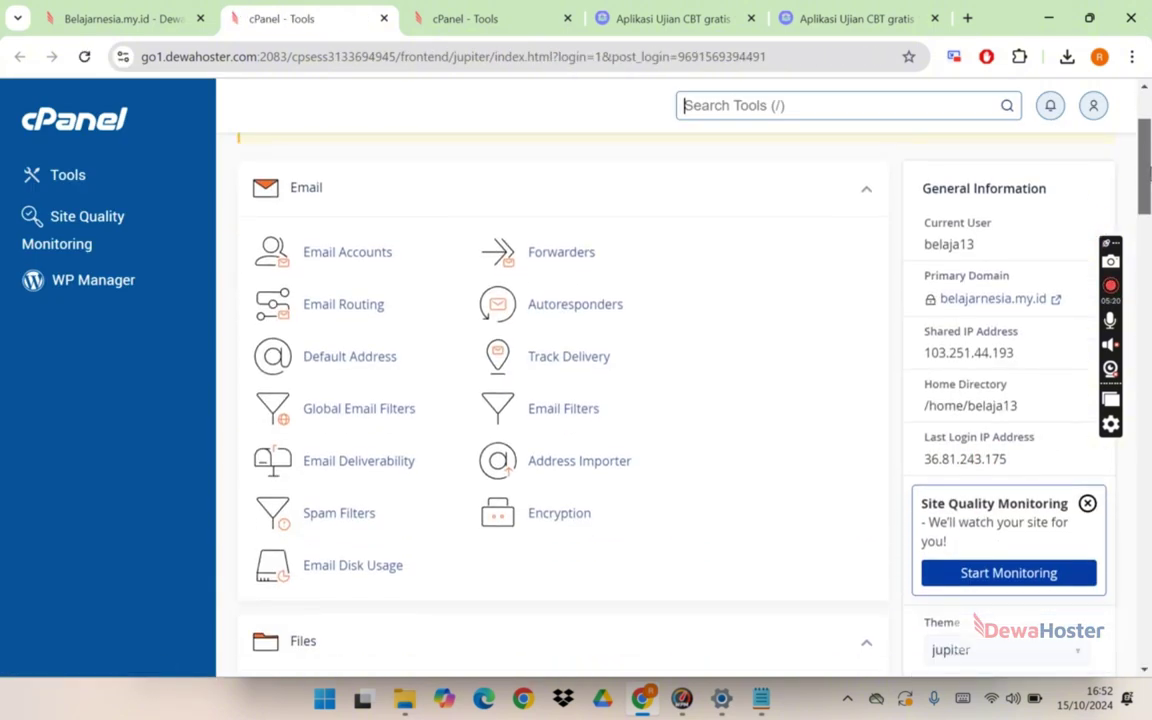
pyautogui.moveTo(1148, 172); pyautogui.dragTo(1148, 193)
pyautogui.hotkey('ctrl', 'f')
pyautogui.write('domain')
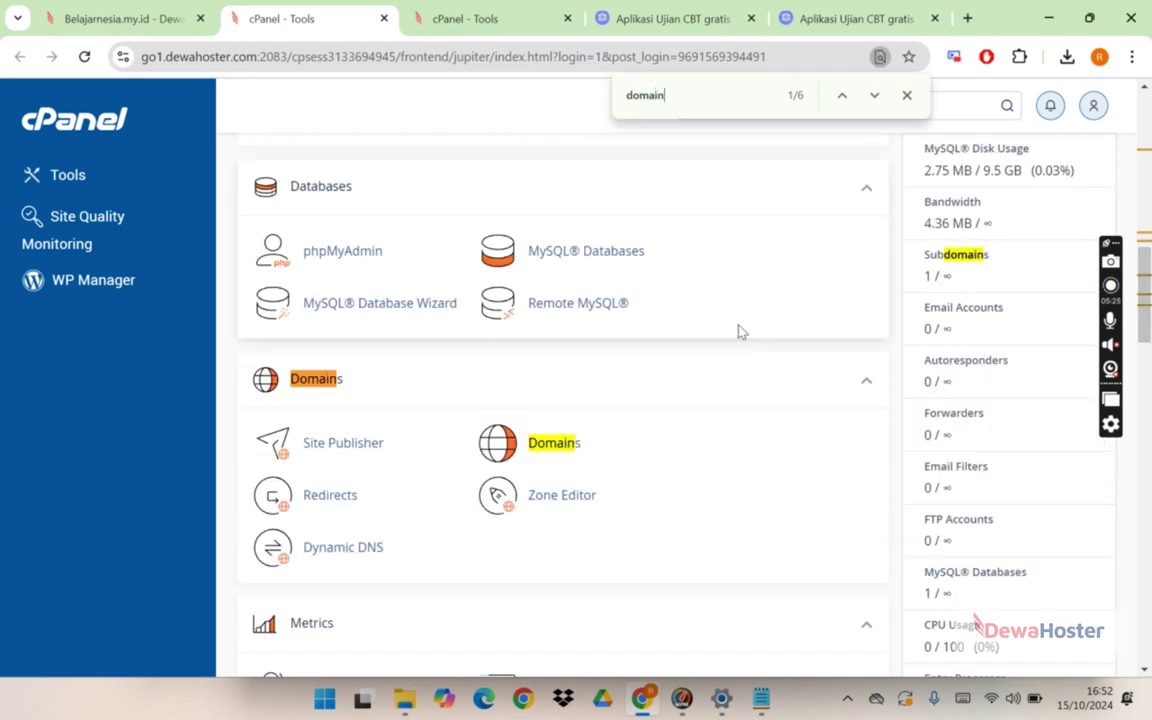
pyautogui.click(566, 449)
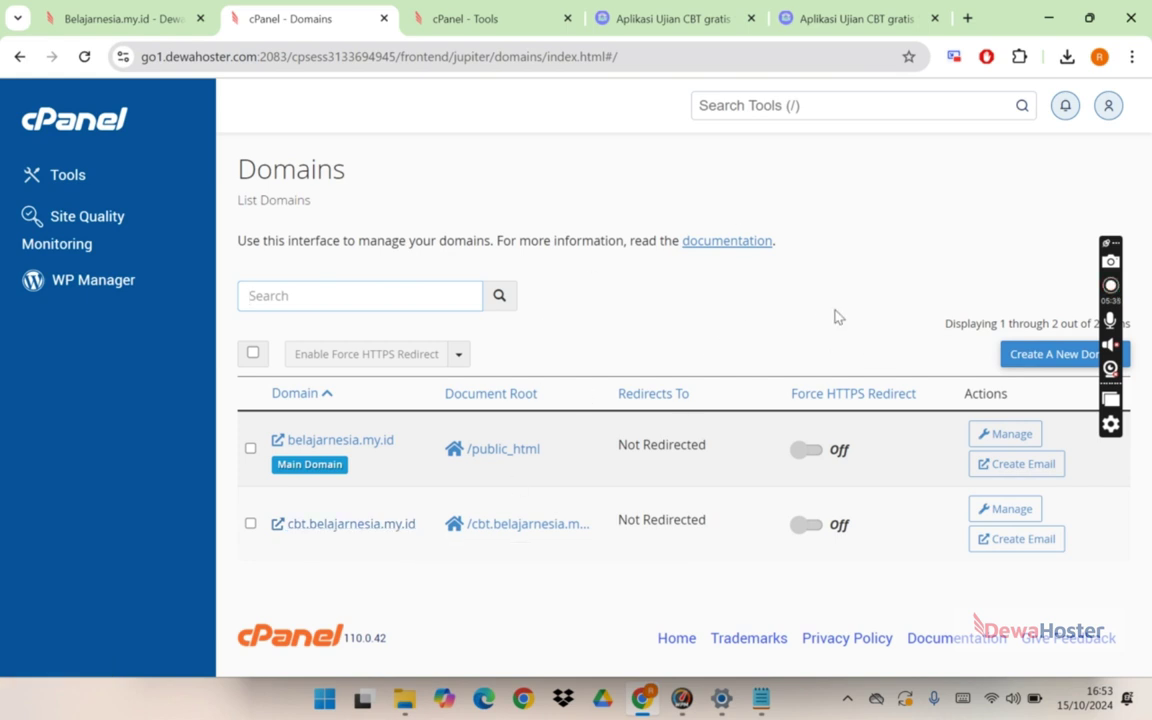
# Start a new domain and enter ujian.belajarnesia.my.id as its name.
pyautogui.click(1022, 356)
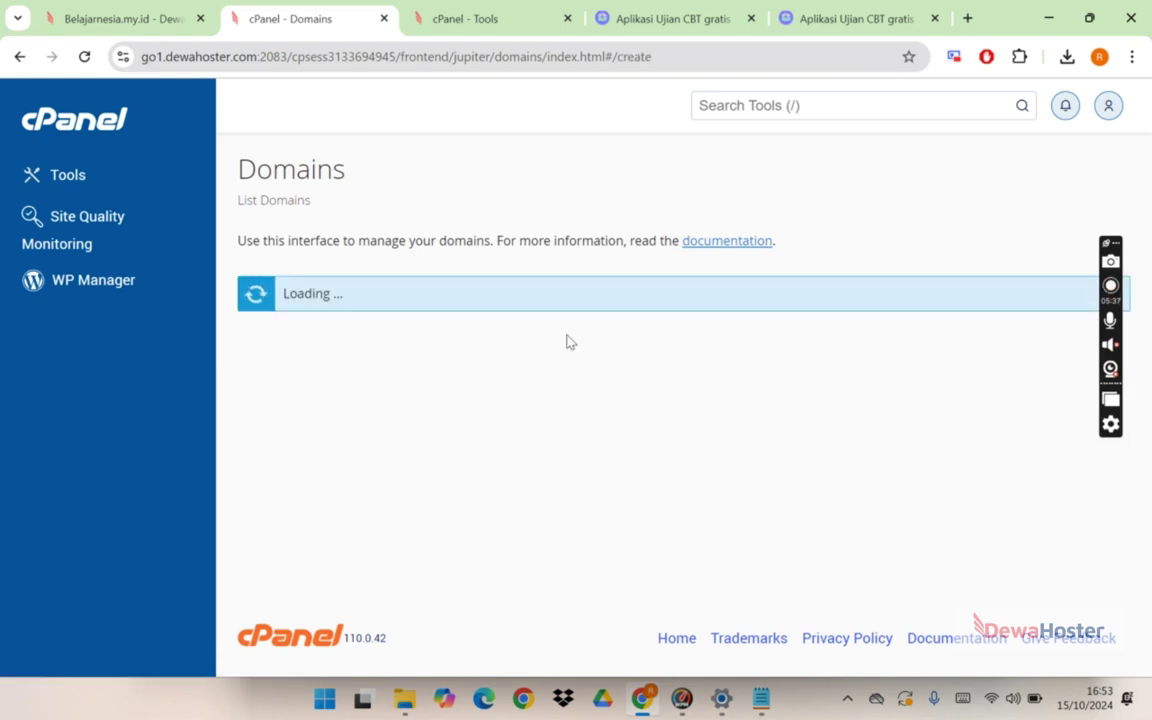
pyautogui.write('ujian.')
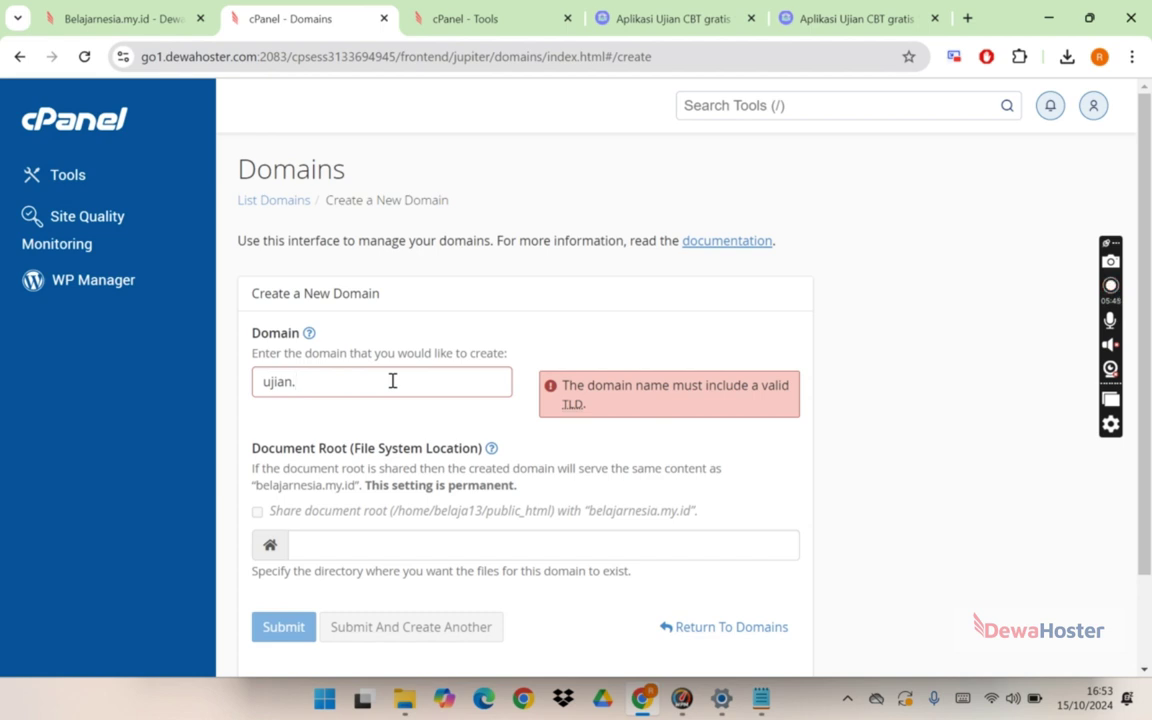
pyautogui.write('belajar')
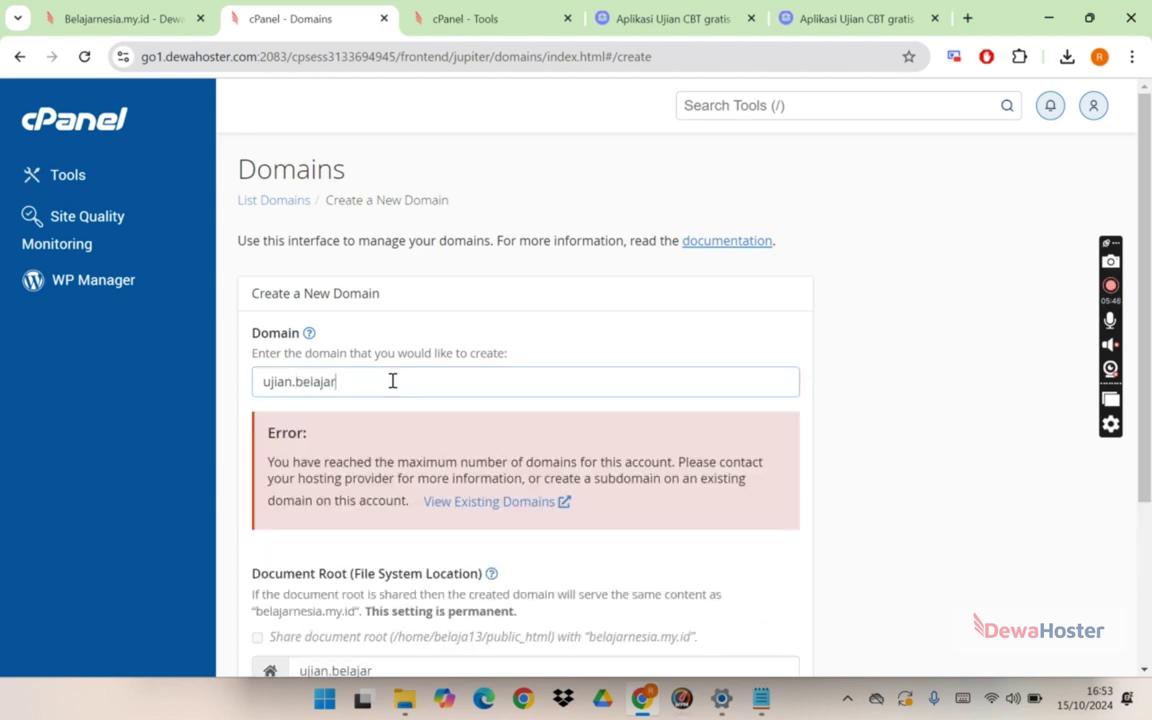
pyautogui.write('nesia.m')
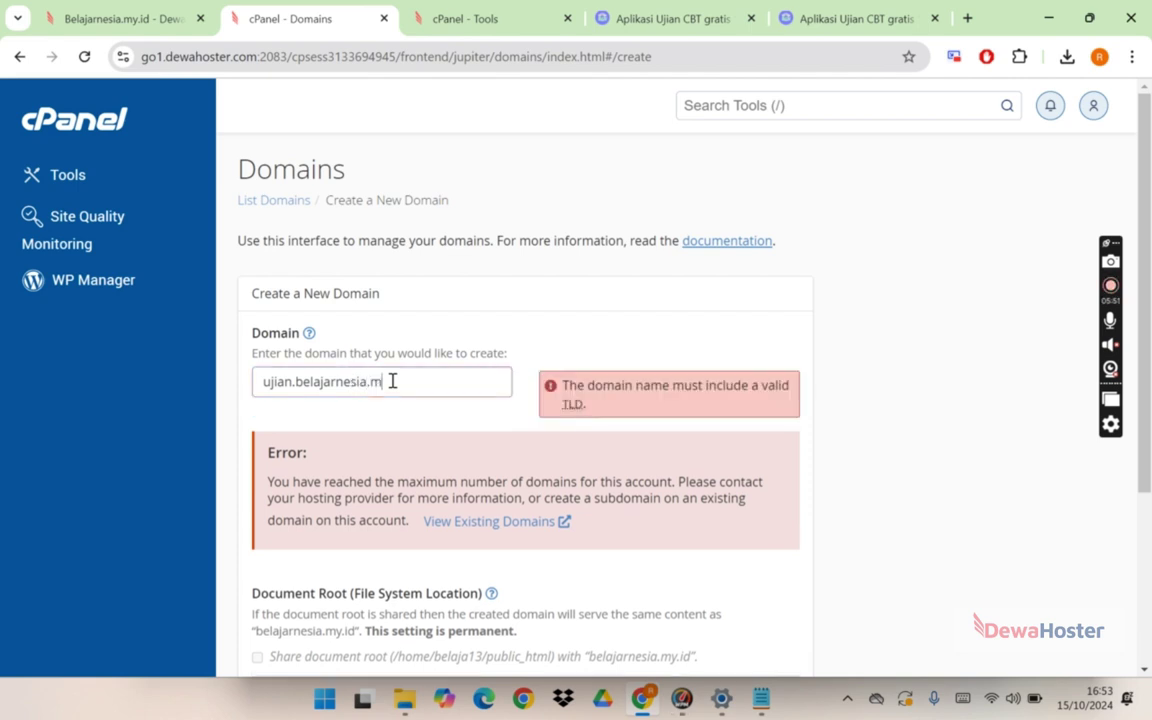
pyautogui.write('y.id')
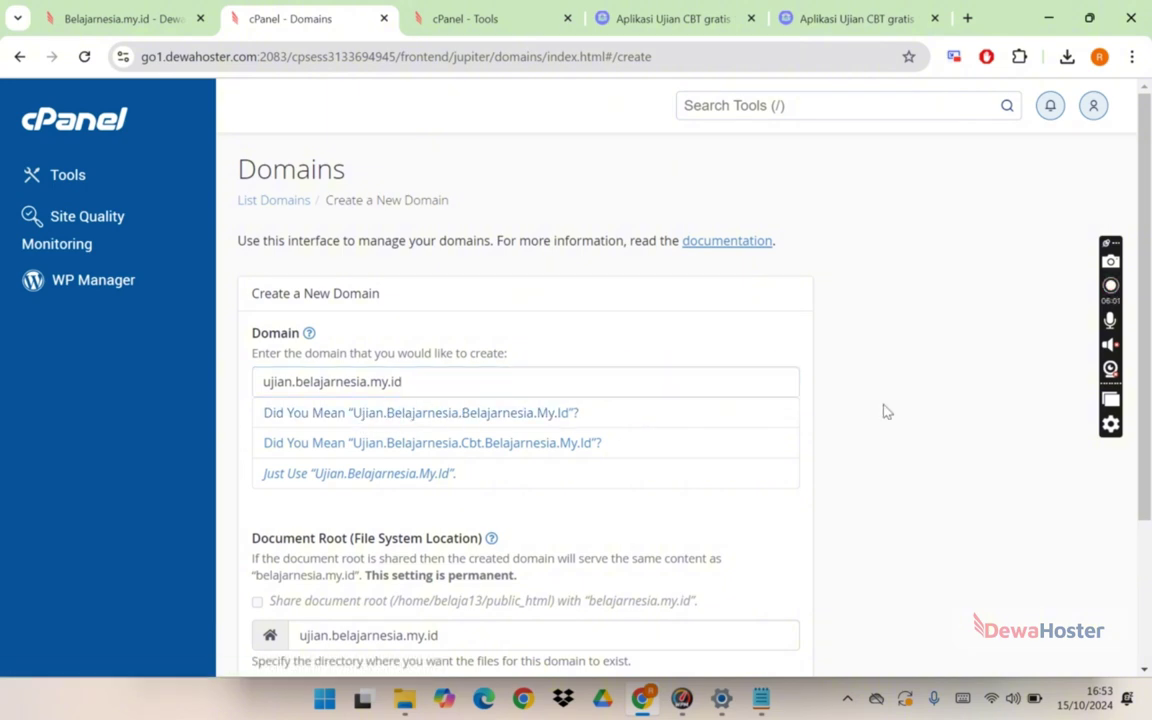
pyautogui.click(600, 413)
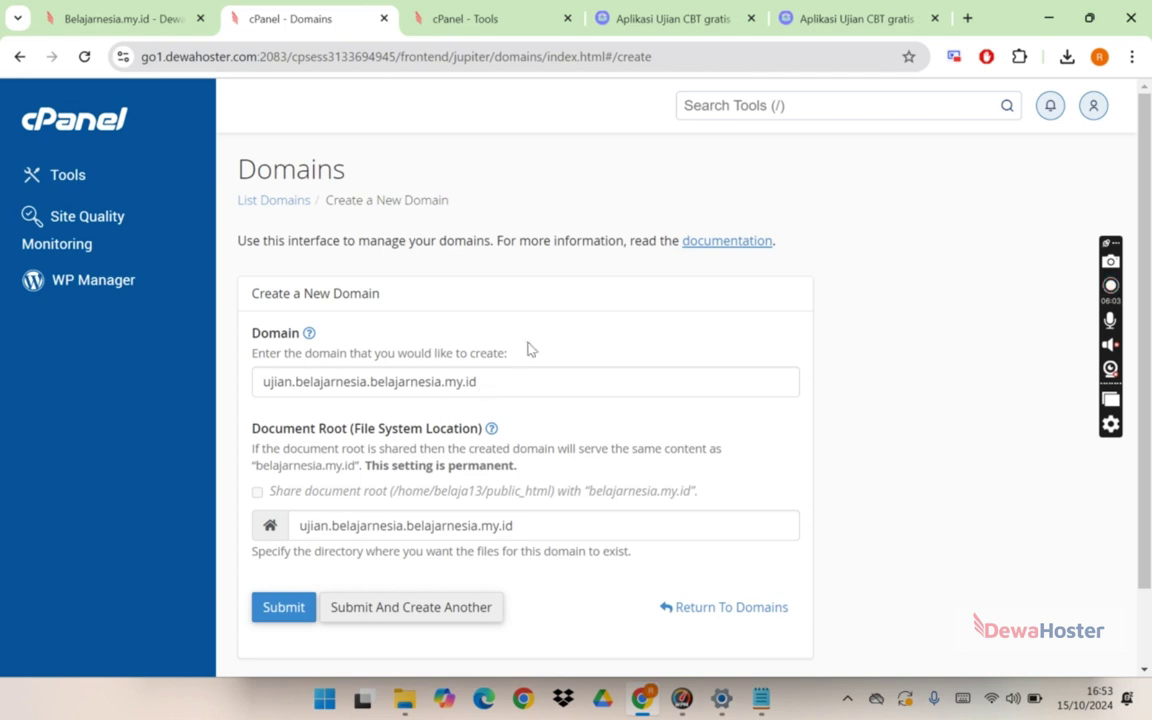
pyautogui.click(371, 383)
pyautogui.press('BackSpace')
pyautogui.press('BackSpace')
pyautogui.press('BackSpace')
pyautogui.press('BackSpace')
pyautogui.press('BackSpace')
pyautogui.press('BackSpace')
pyautogui.press('BackSpace')
pyautogui.press('BackSpace')
pyautogui.press('BackSpace')
pyautogui.press('BackSpace')
pyautogui.press('BackSpace')
pyautogui.press('BackSpace')
pyautogui.press('BackSpace')
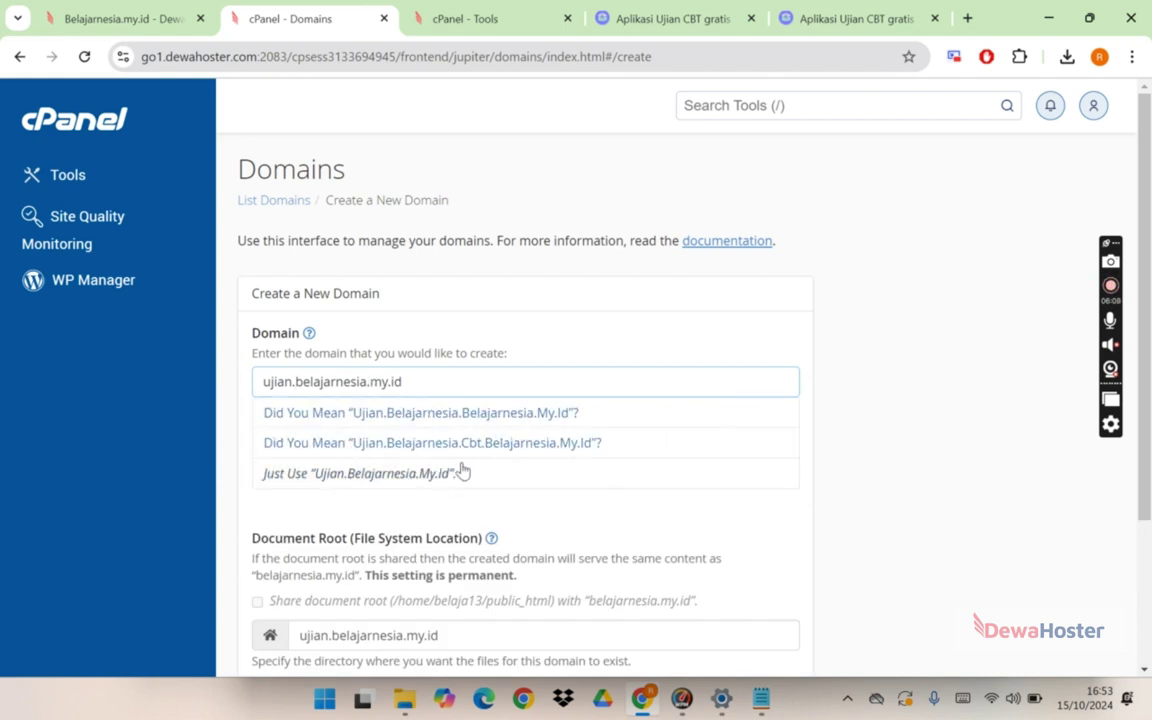
# Keep the domain name exactly as ujian.belajarnesia.my.id and create it with the matching document root.
pyautogui.click(435, 484)
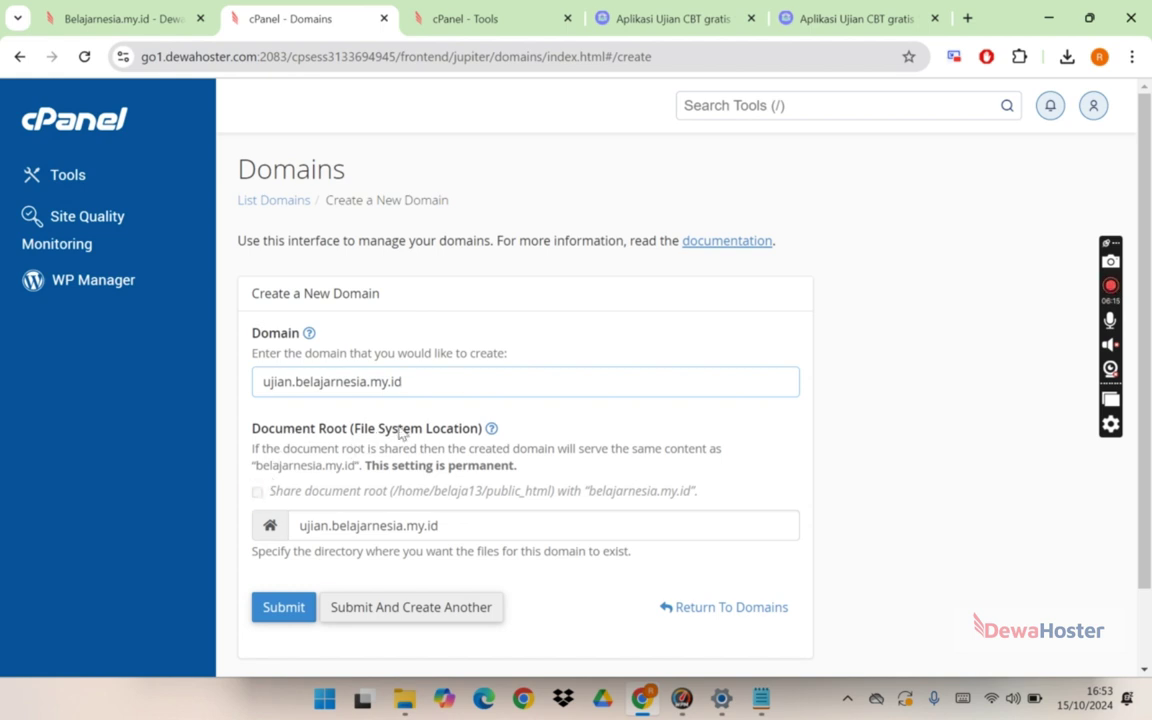
pyautogui.click(284, 608)
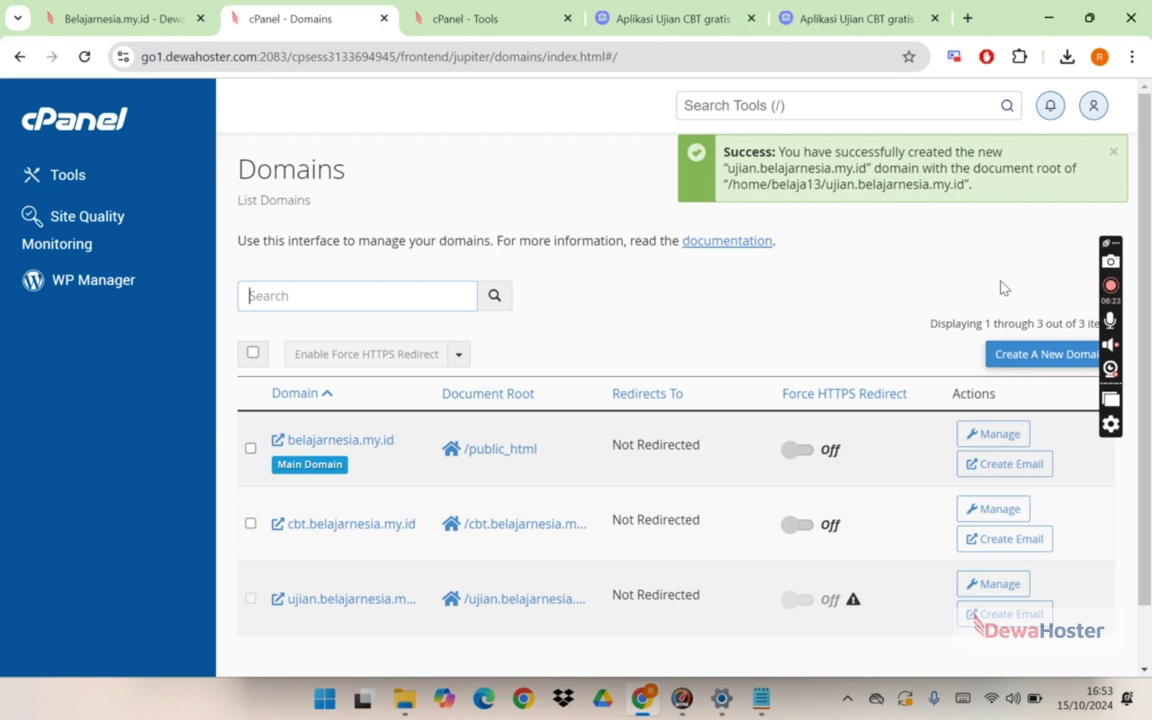
# Open the management page of the ujian.belajarnesia.my.id domain and examine its document root and domain information.
pyautogui.scroll(-1, 1148, 197)
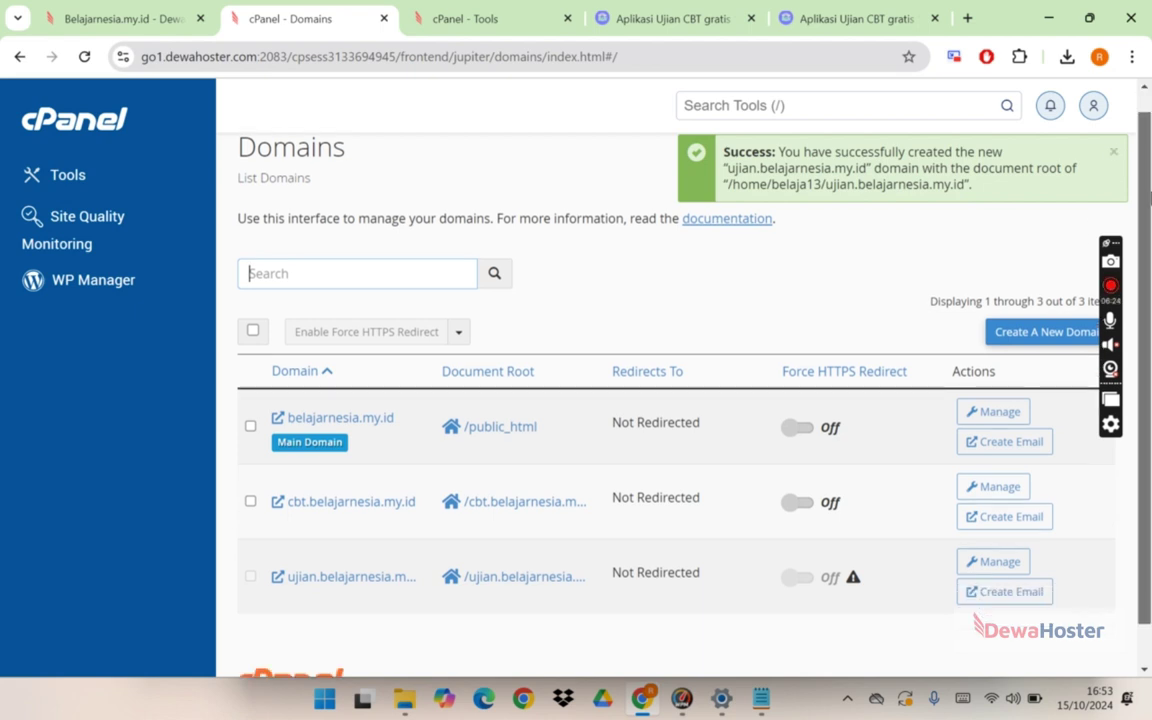
pyautogui.scroll(-2, 1148, 197)
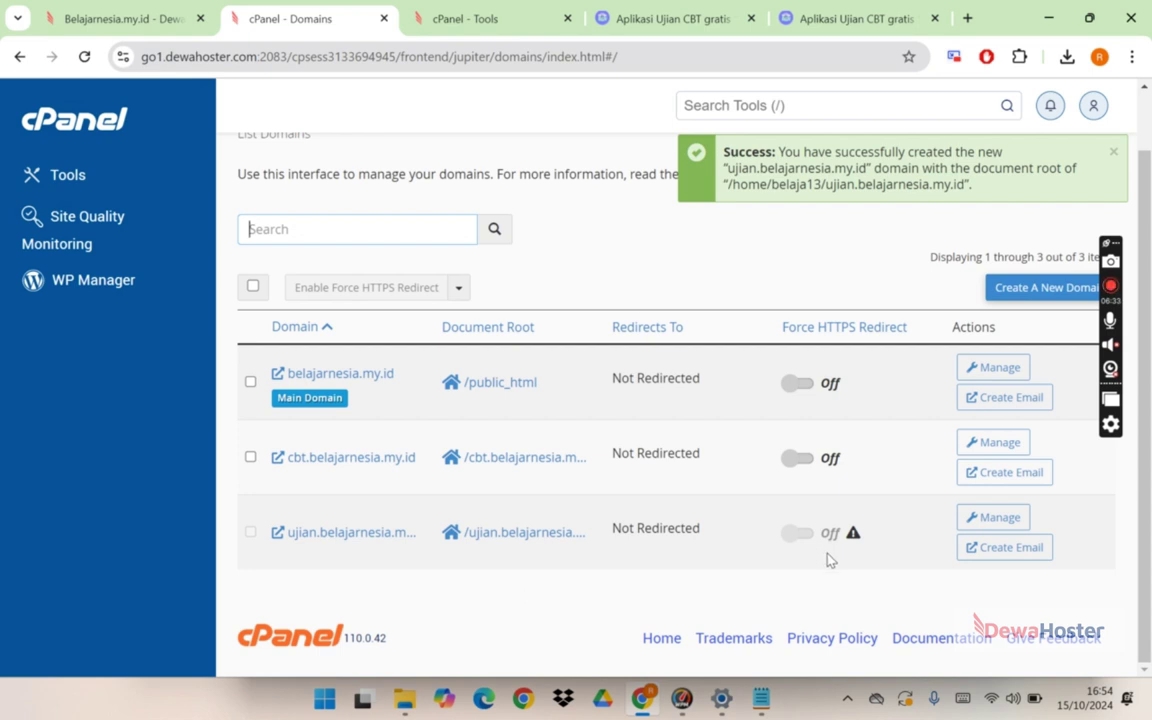
pyautogui.click(990, 517)
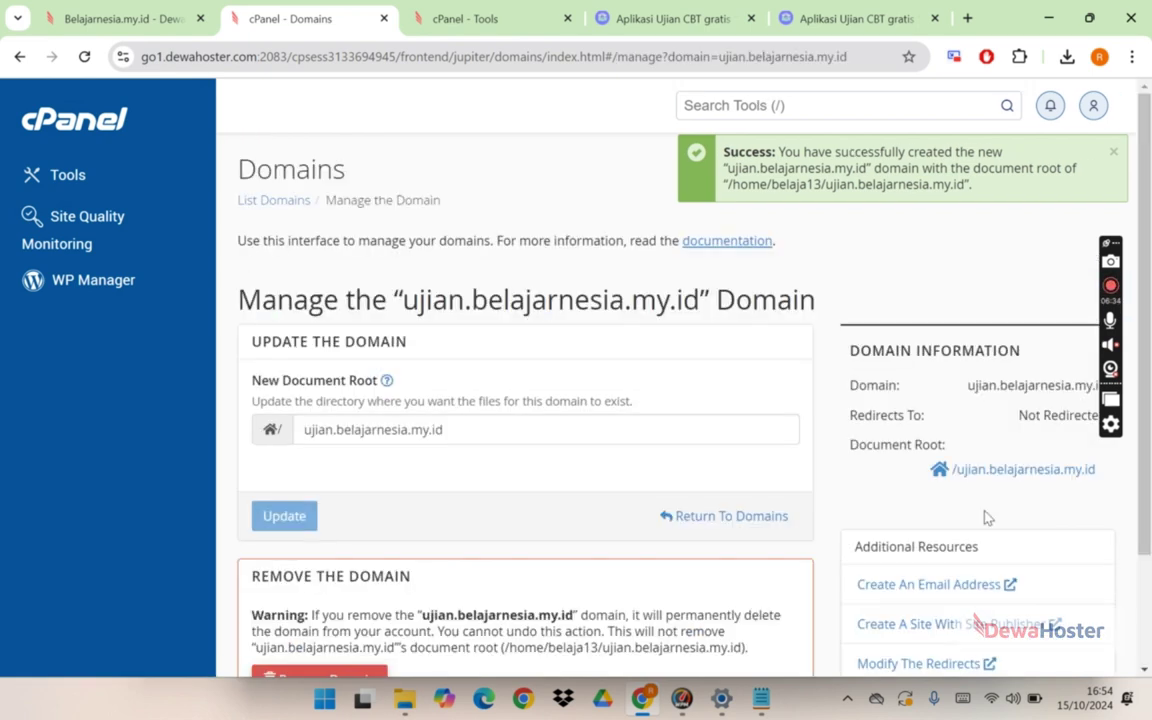
pyautogui.scroll(-2, 1149, 284)
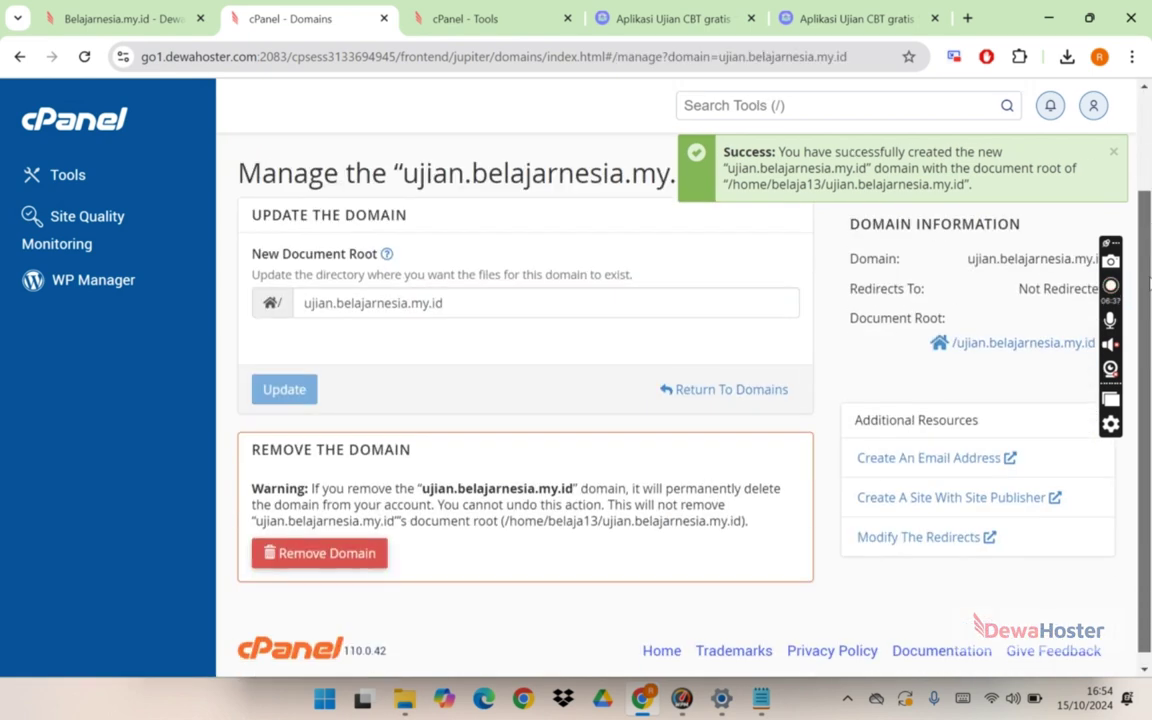
pyautogui.scroll(2, 1149, 284)
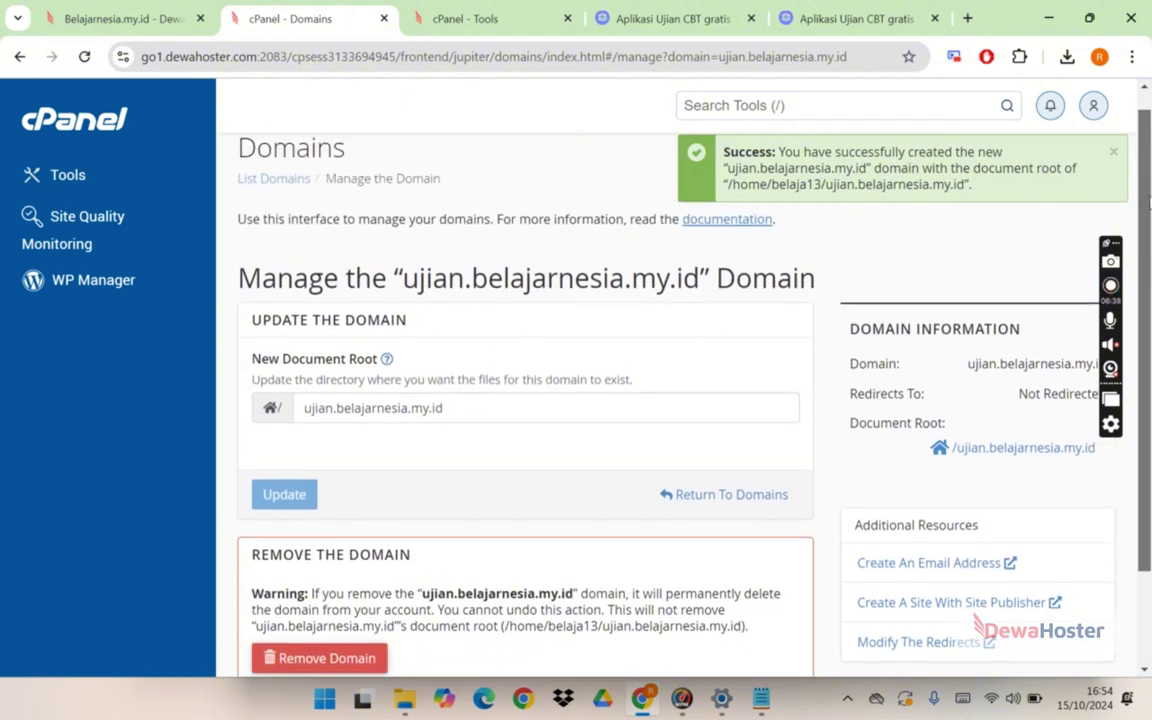
pyautogui.scroll(-1, 1149, 203)
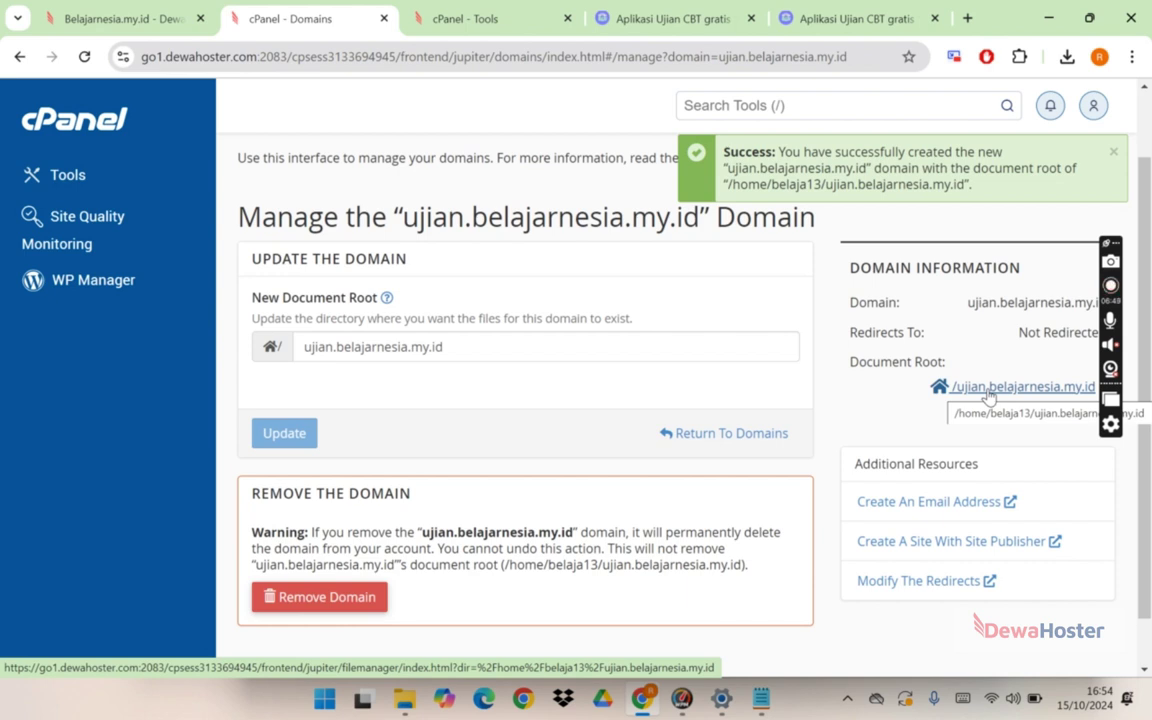
# Return to the cPanel tools, find "file" to open File Manager, and enter the ujian.belajarnesia.my.id folder.
pyautogui.click(92, 140)
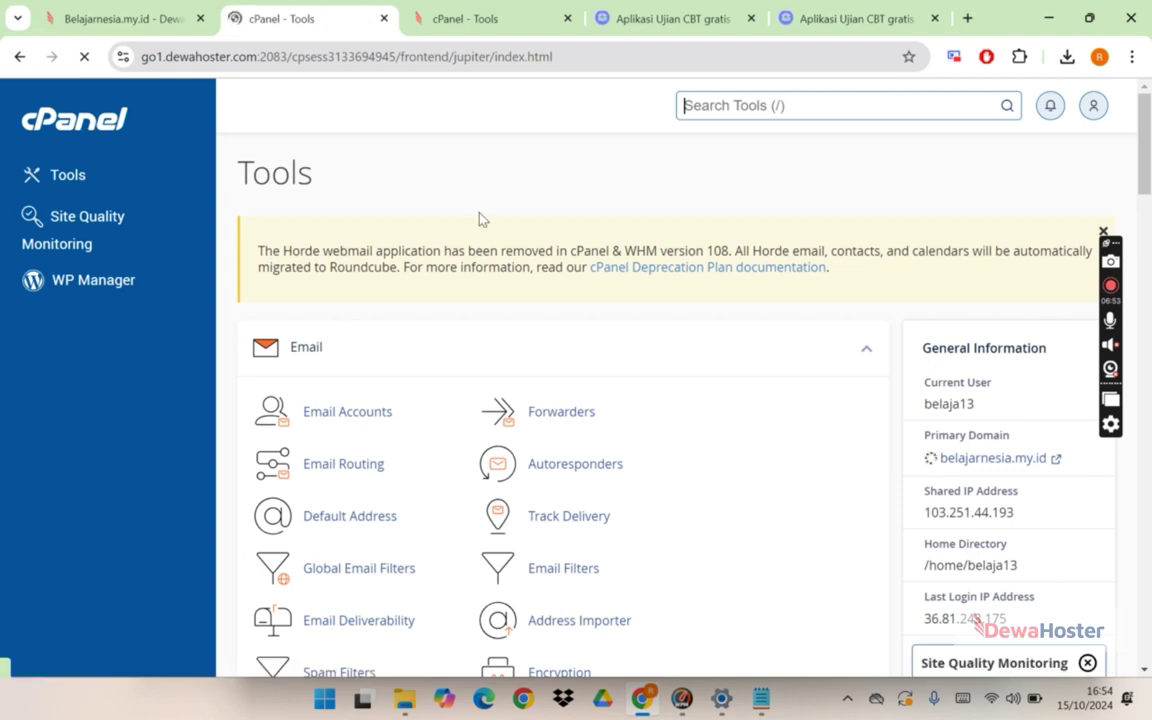
pyautogui.hotkey('ctrl', 'f')
pyautogui.write('file')
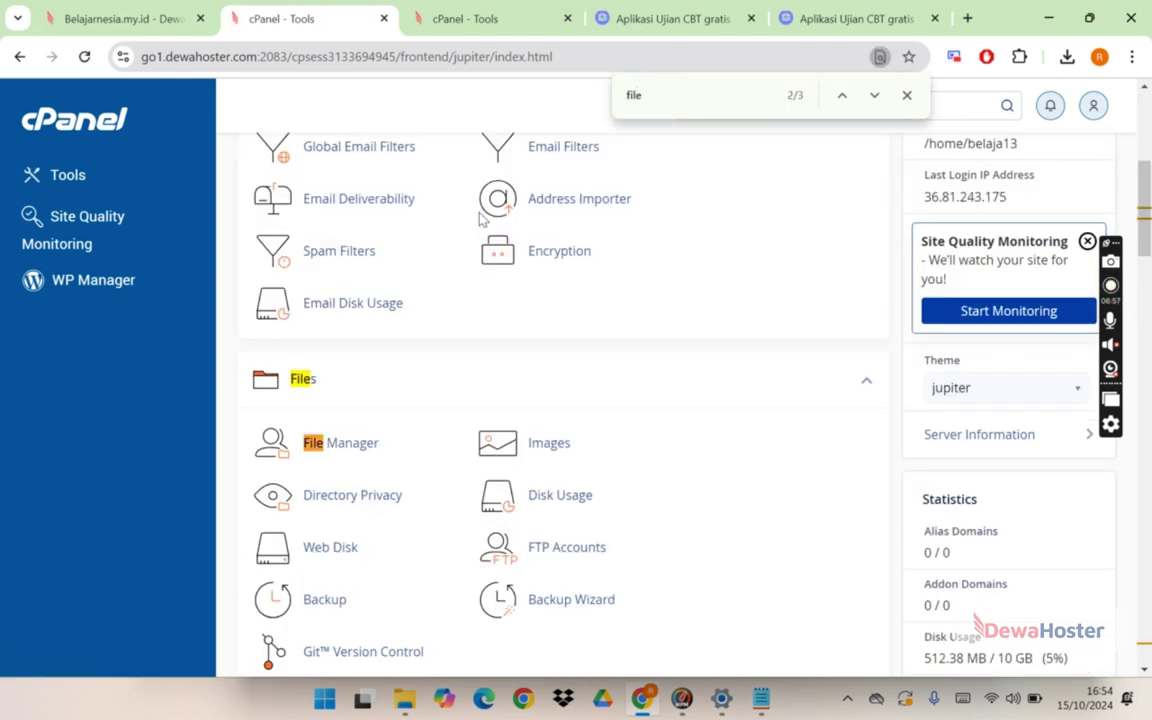
pyautogui.click(334, 442)
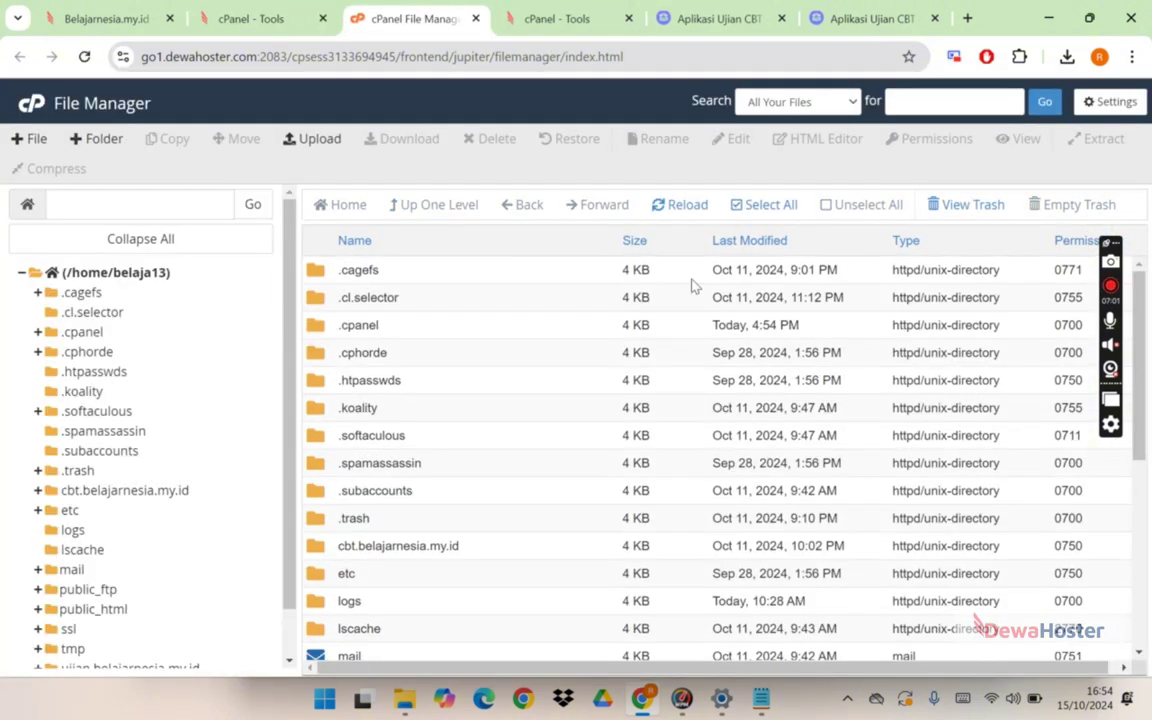
pyautogui.moveTo(1138, 287); pyautogui.dragTo(1136, 392)
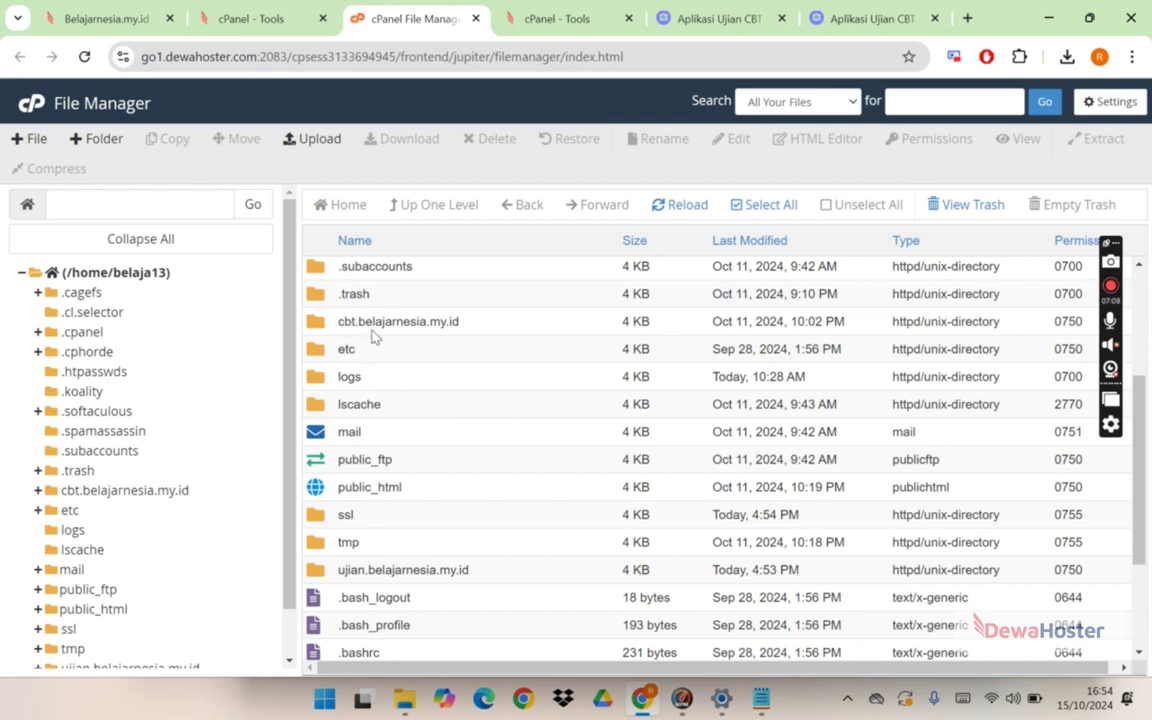
pyautogui.doubleClick(330, 575)
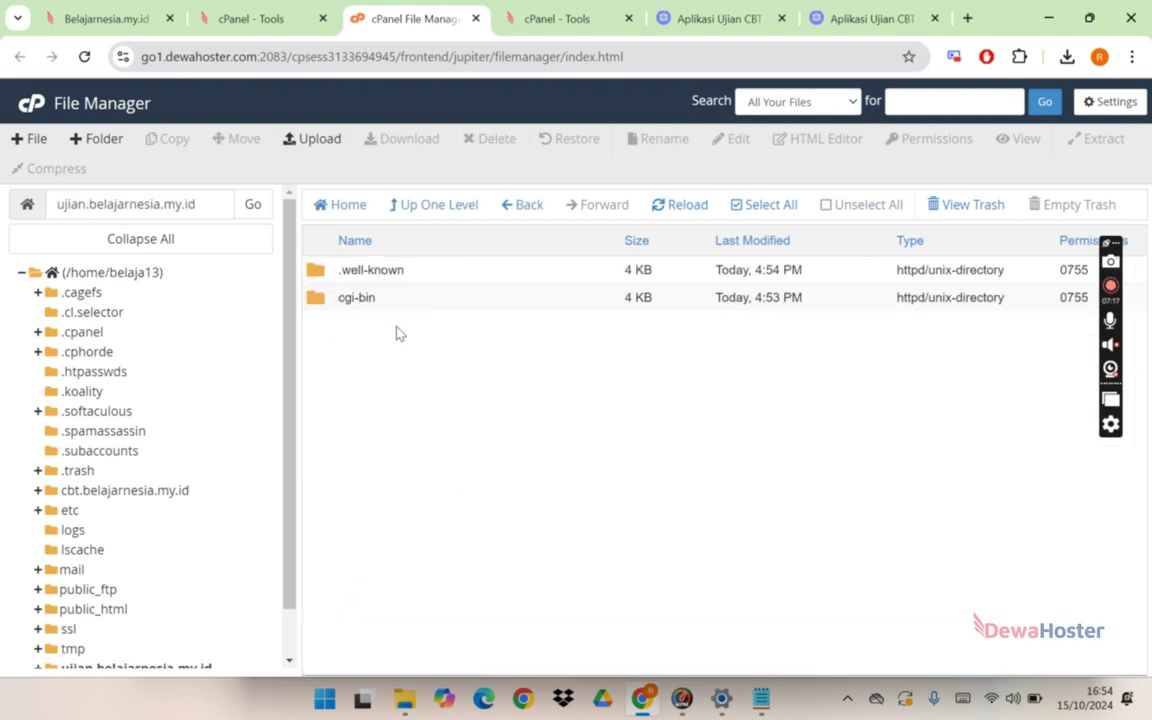
# Delete the .well-known and cgi-bin folders from ujian.belajarnesia.my.id permanently, skipping the trash.
pyautogui.moveTo(343, 267); pyautogui.dragTo(392, 297)
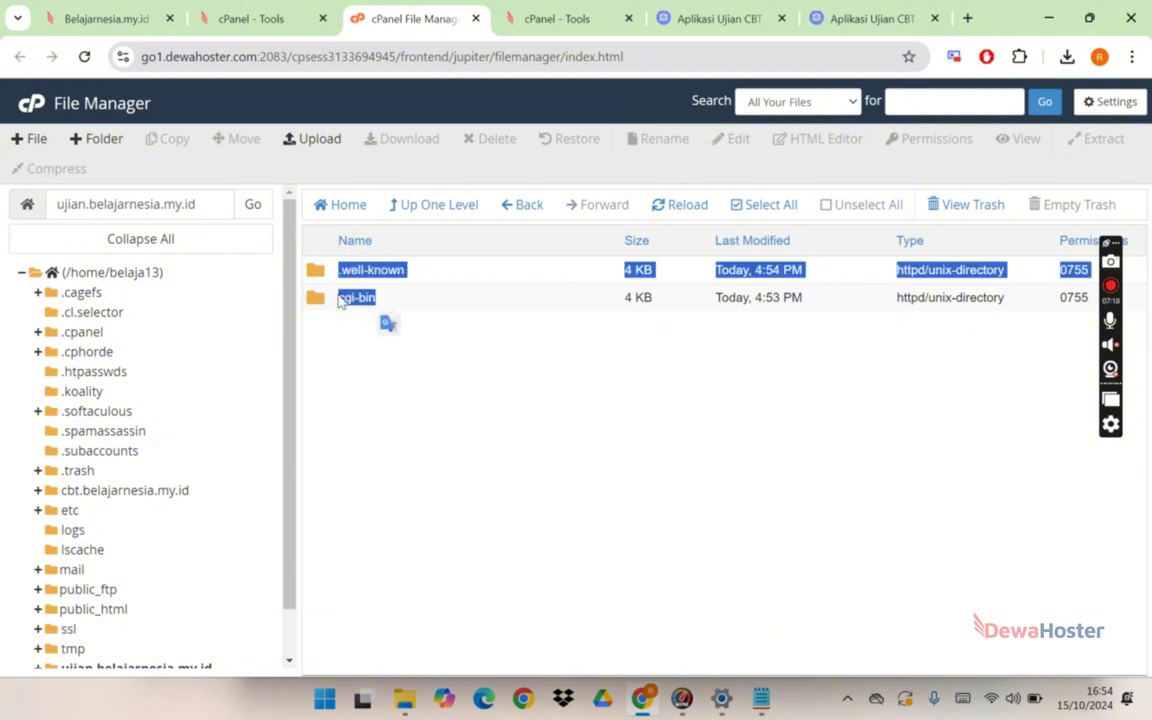
pyautogui.click(432, 352)
pyautogui.moveTo(340, 268); pyautogui.dragTo(344, 297)
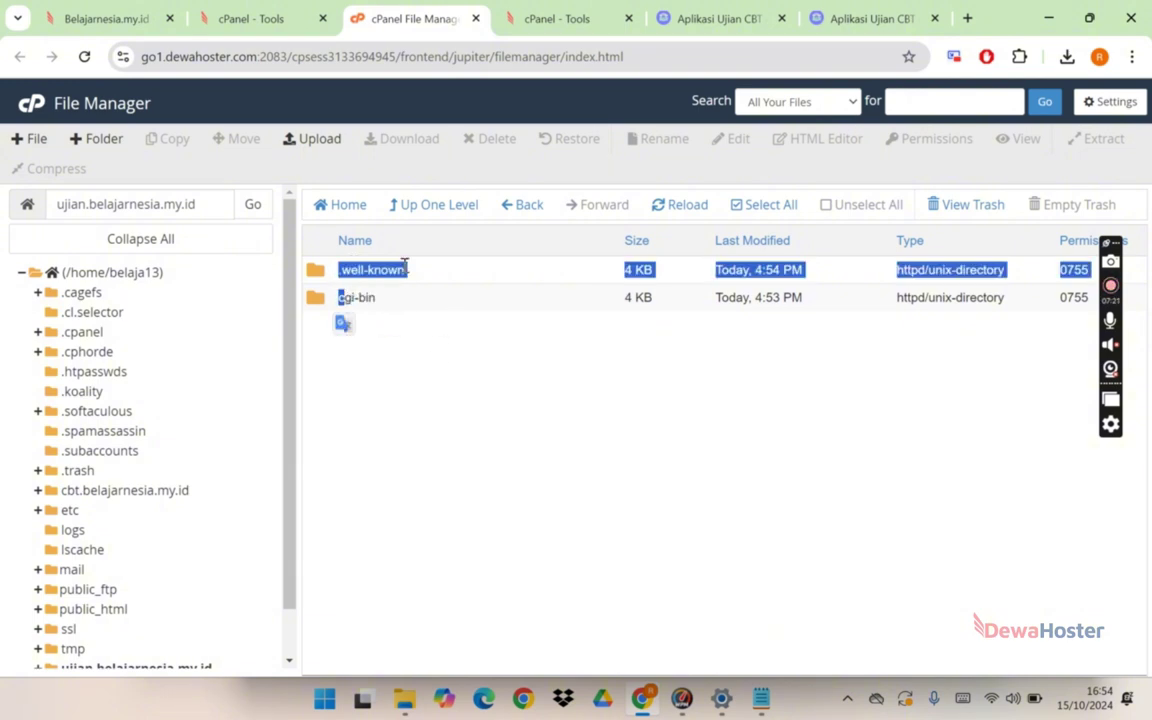
pyautogui.click(764, 206)
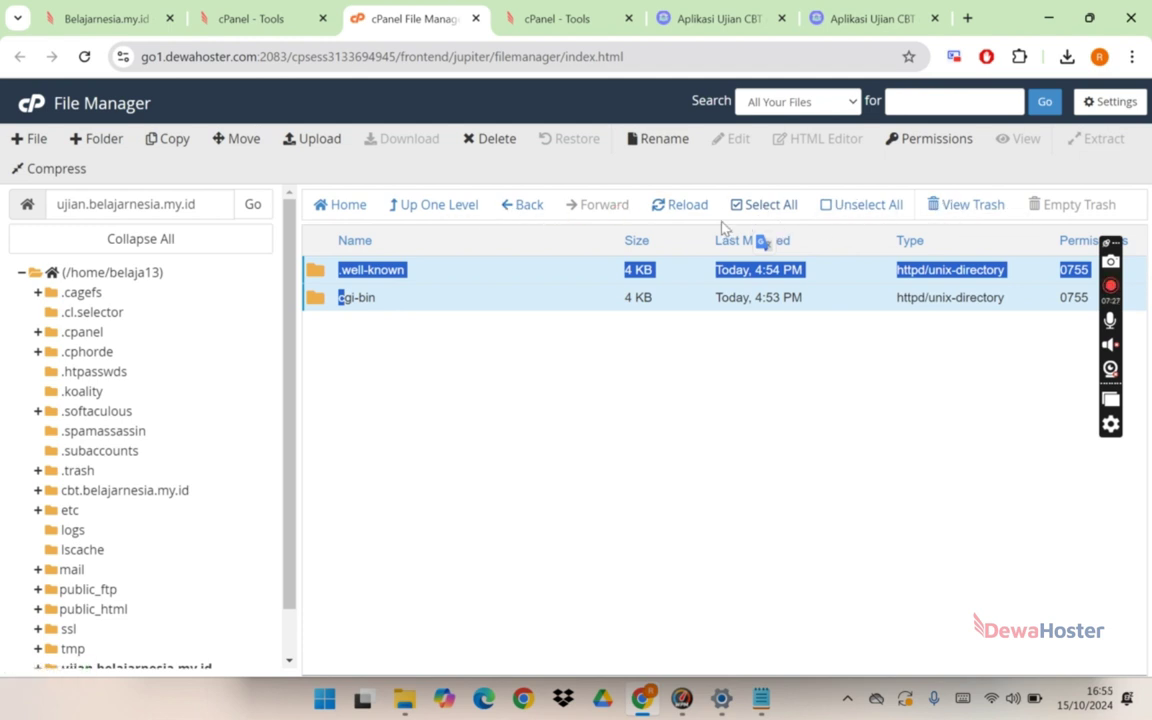
pyautogui.click(490, 142)
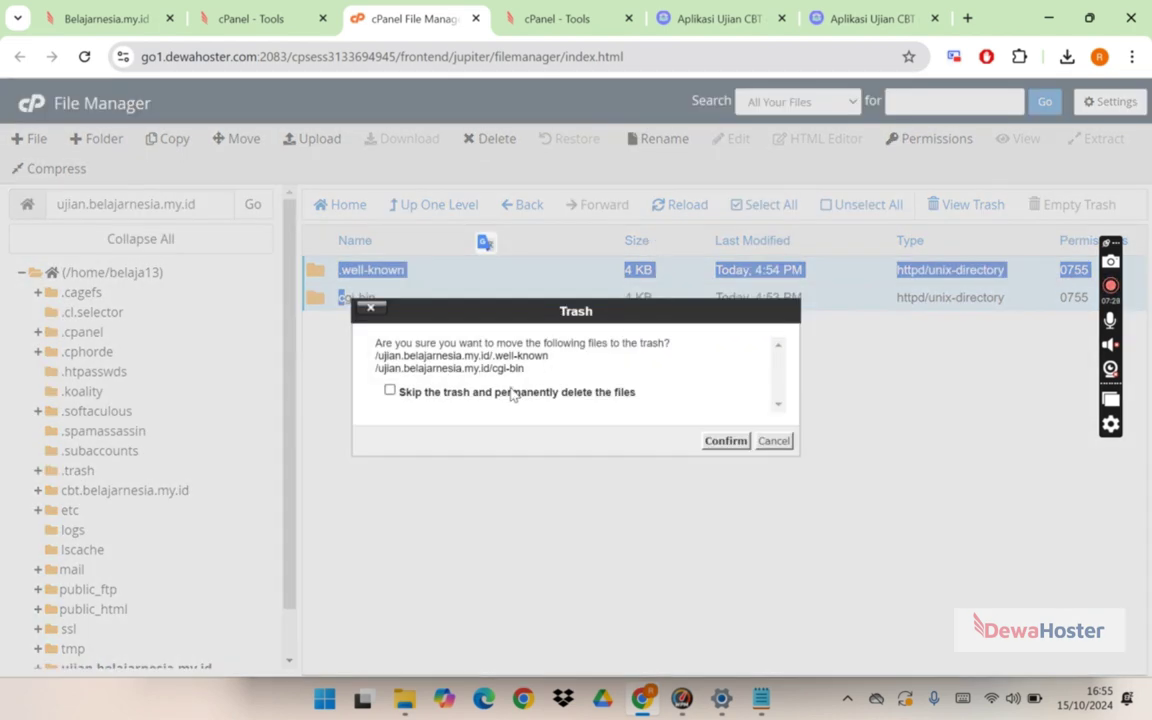
pyautogui.click(512, 394)
pyautogui.click(726, 442)
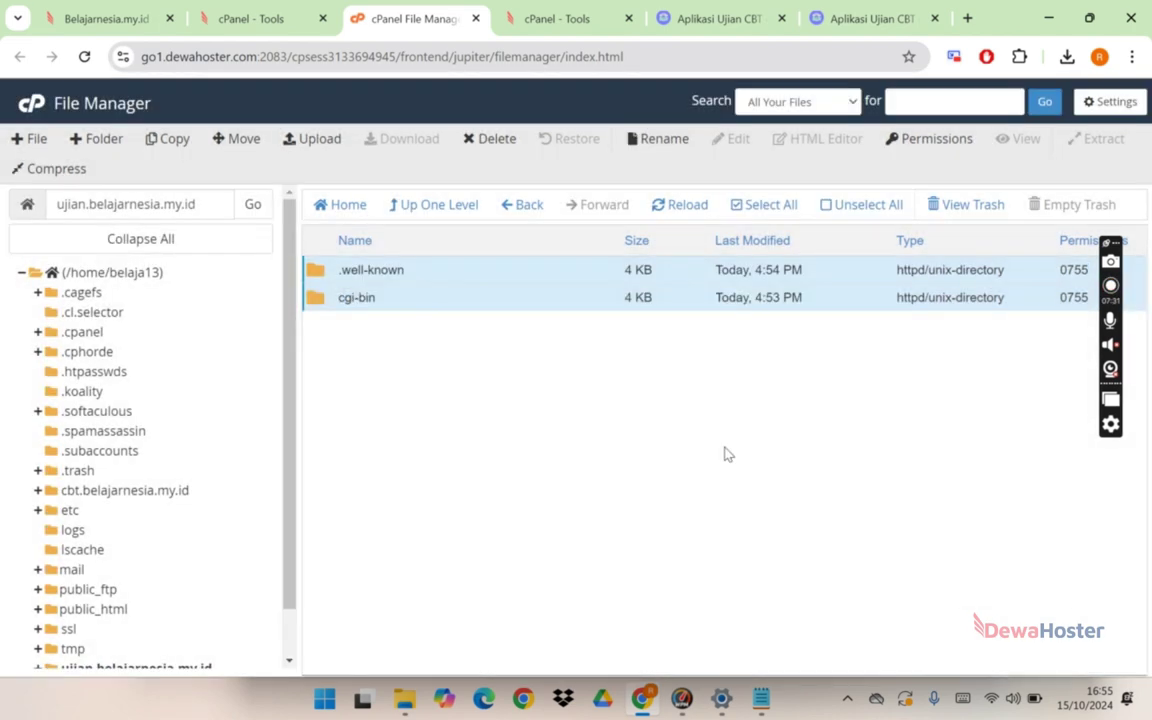
# Upload the-exo-cbt.zip to ujian.belajarnesia.my.id from the exo-cbt3.16.4.build-5 - ristretto-compiled folder inside Documents' extraordinarycbt folder.
pyautogui.click(316, 139)
pyautogui.click(573, 396)
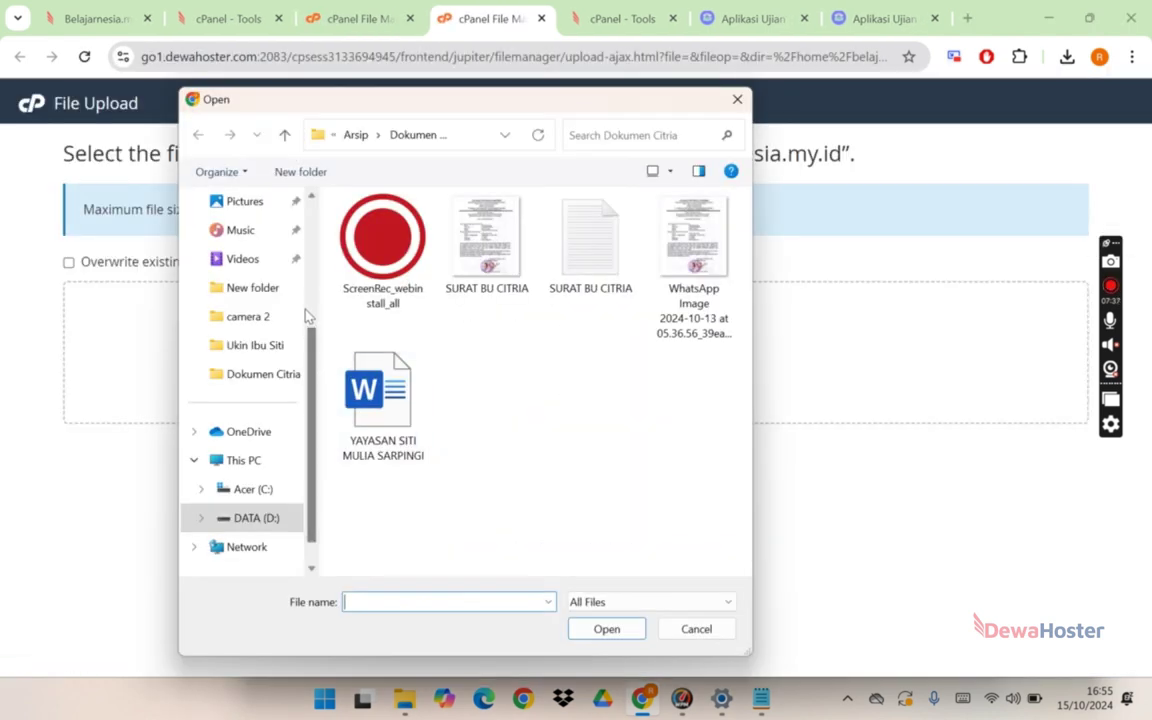
pyautogui.scroll(3, 310, 342)
pyautogui.click(257, 288)
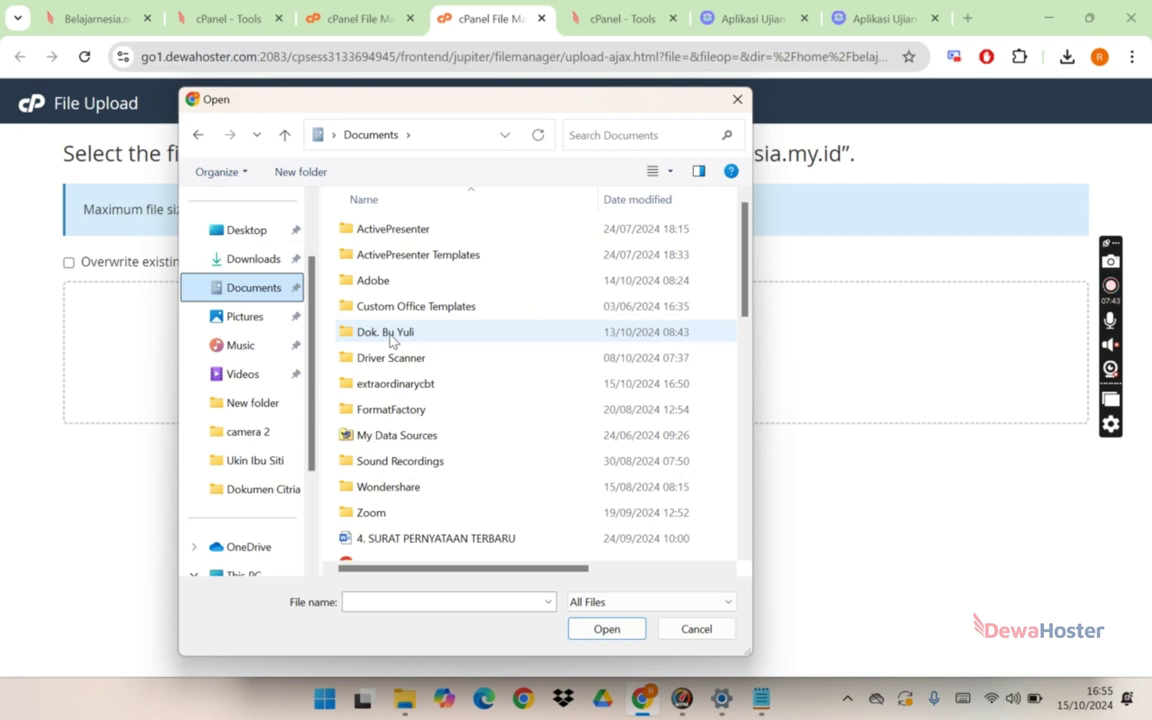
pyautogui.doubleClick(388, 385)
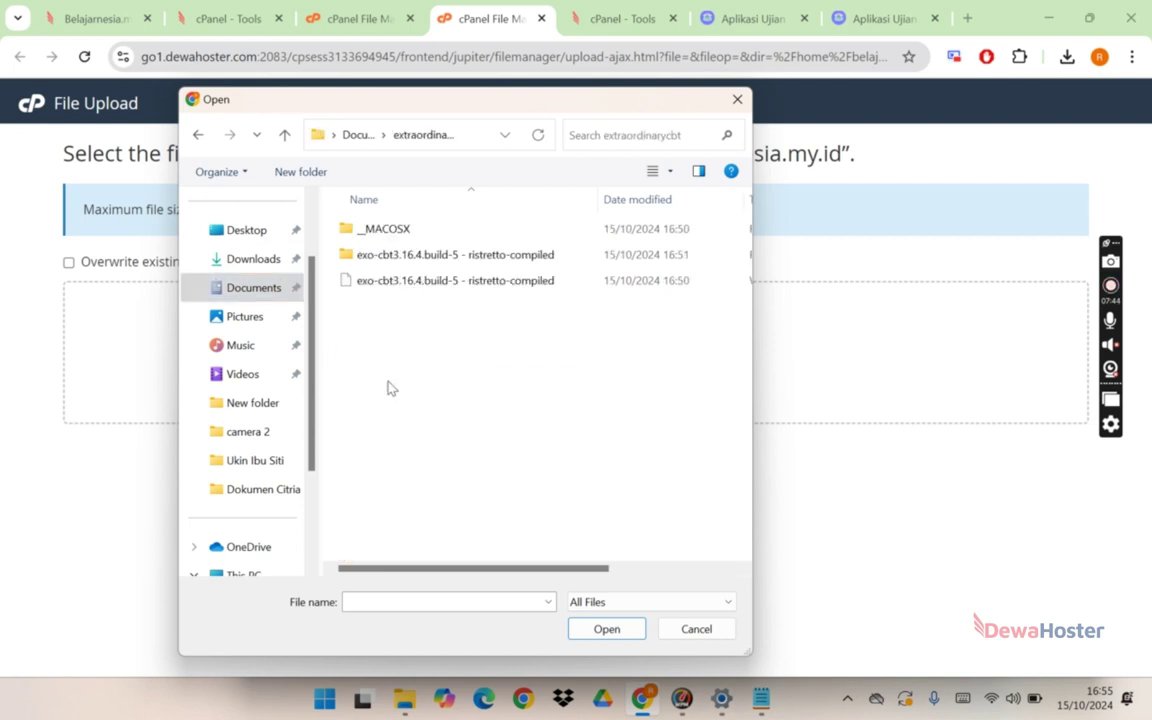
pyautogui.doubleClick(388, 256)
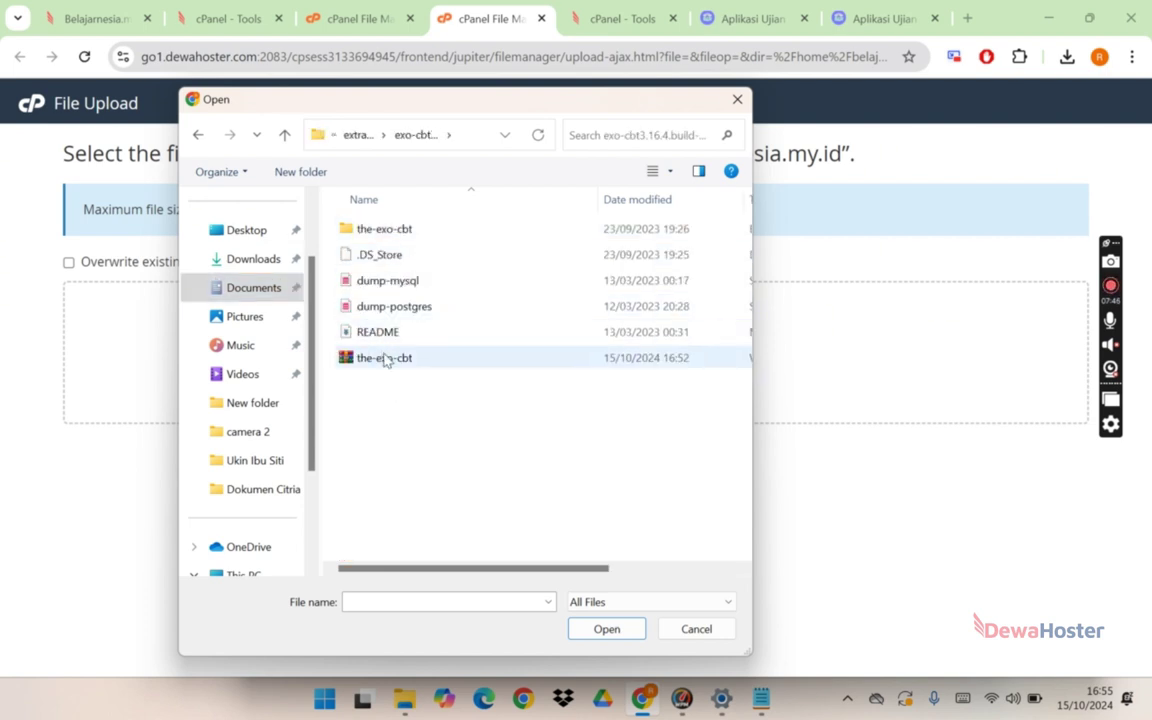
pyautogui.click(387, 365)
pyautogui.click(601, 628)
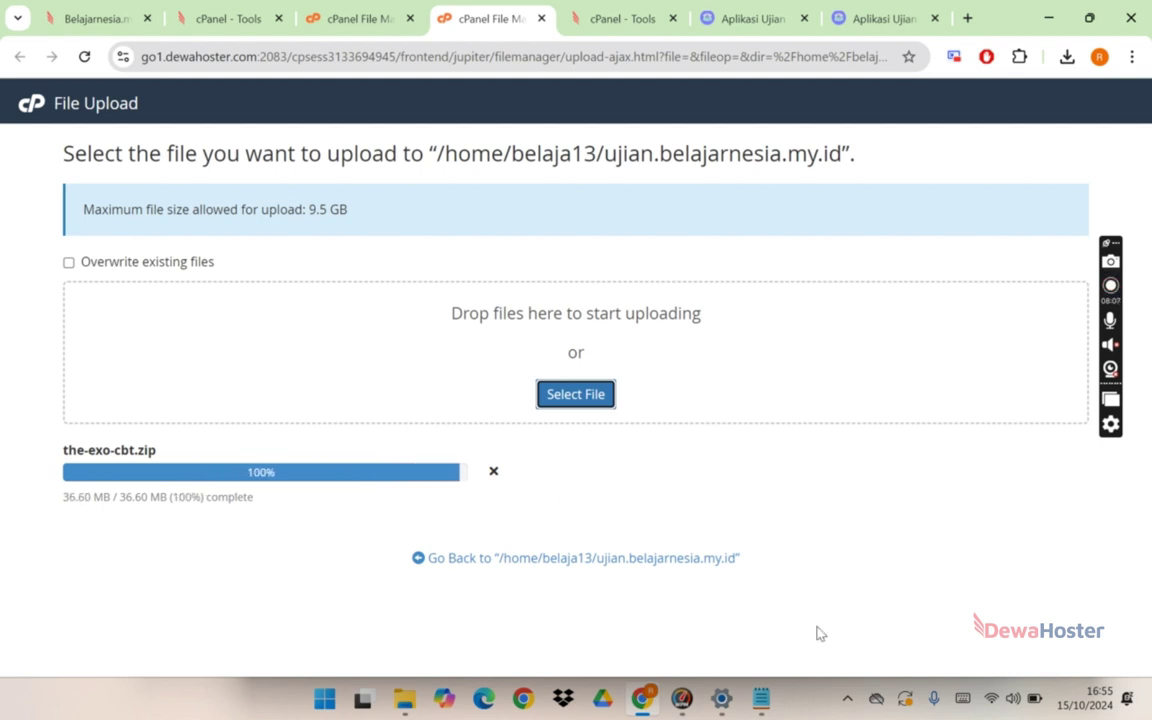
pyautogui.click(848, 699)
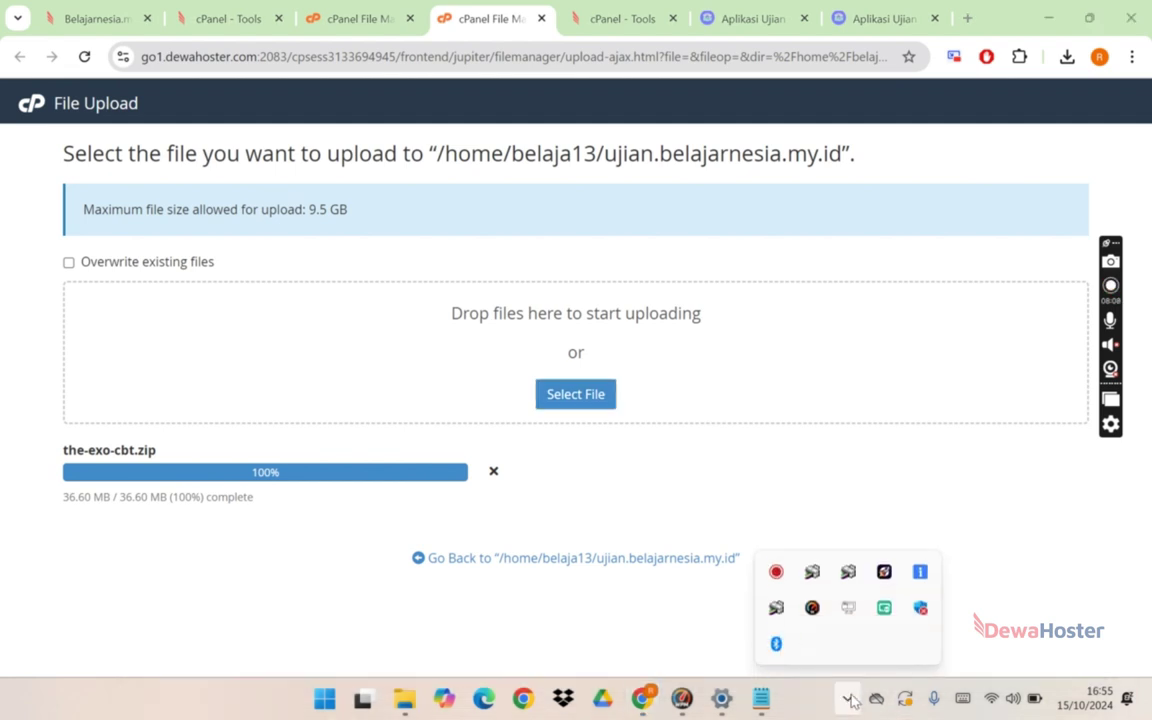
pyautogui.rightClick(776, 573)
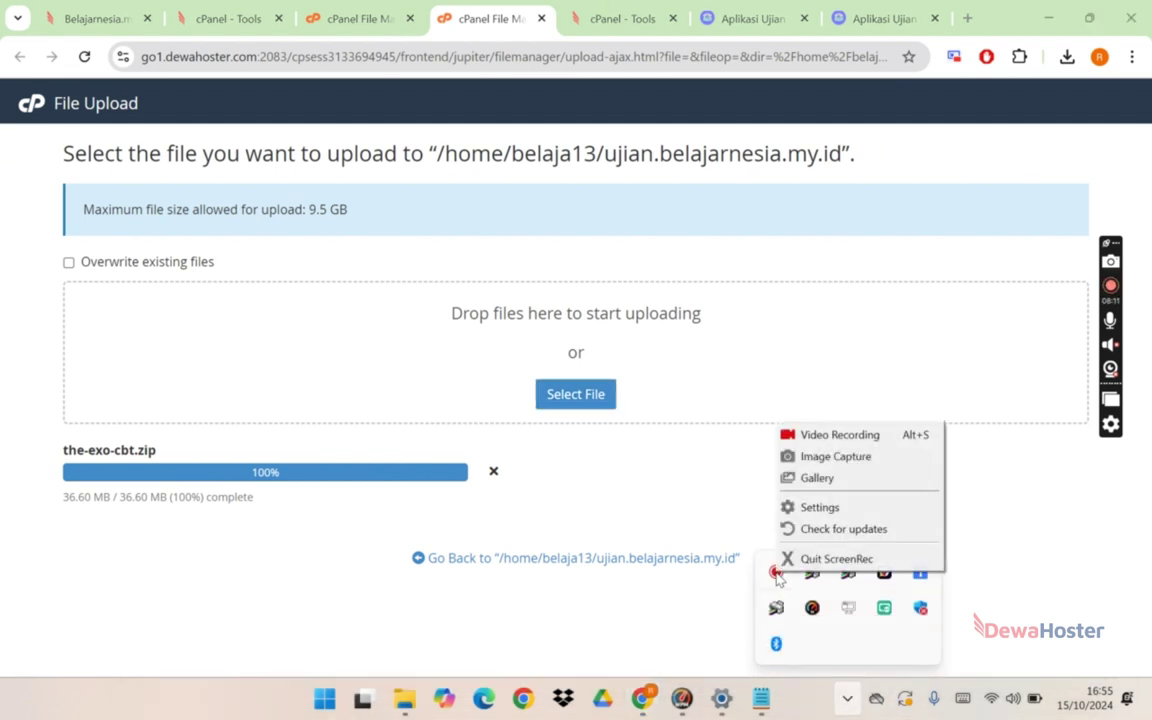
pyautogui.click(819, 437)
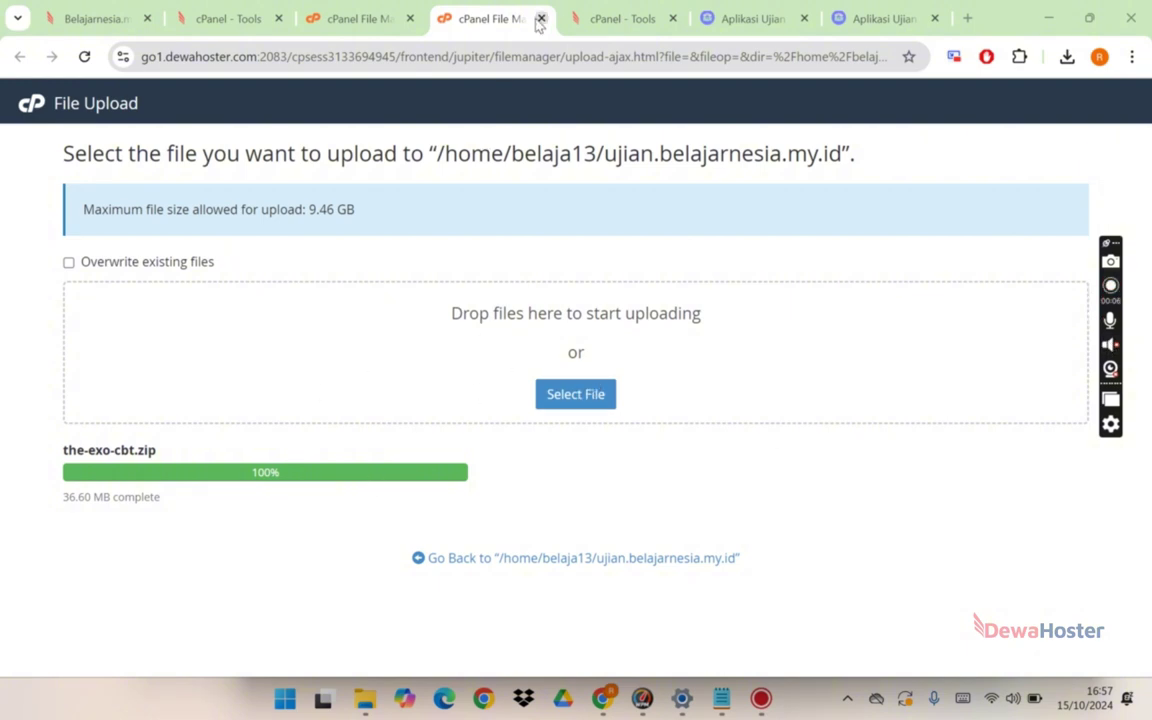
# Close the file upload page and reload File Manager.
pyautogui.middleClick(489, 19)
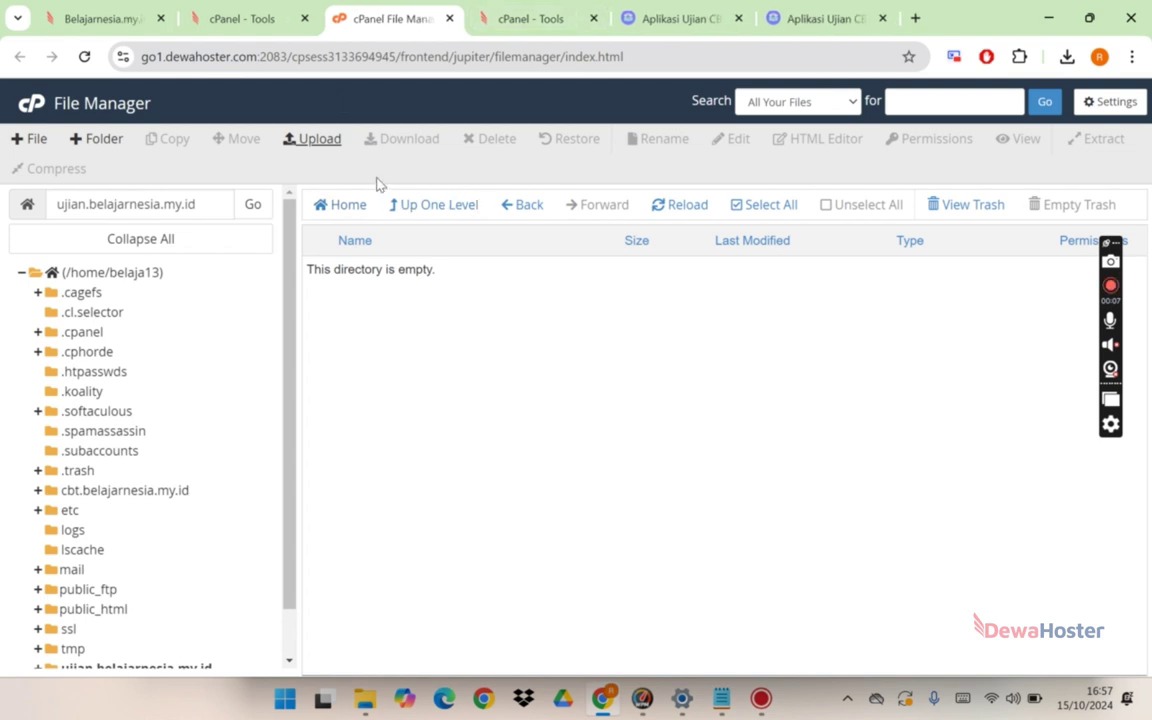
pyautogui.click(85, 57)
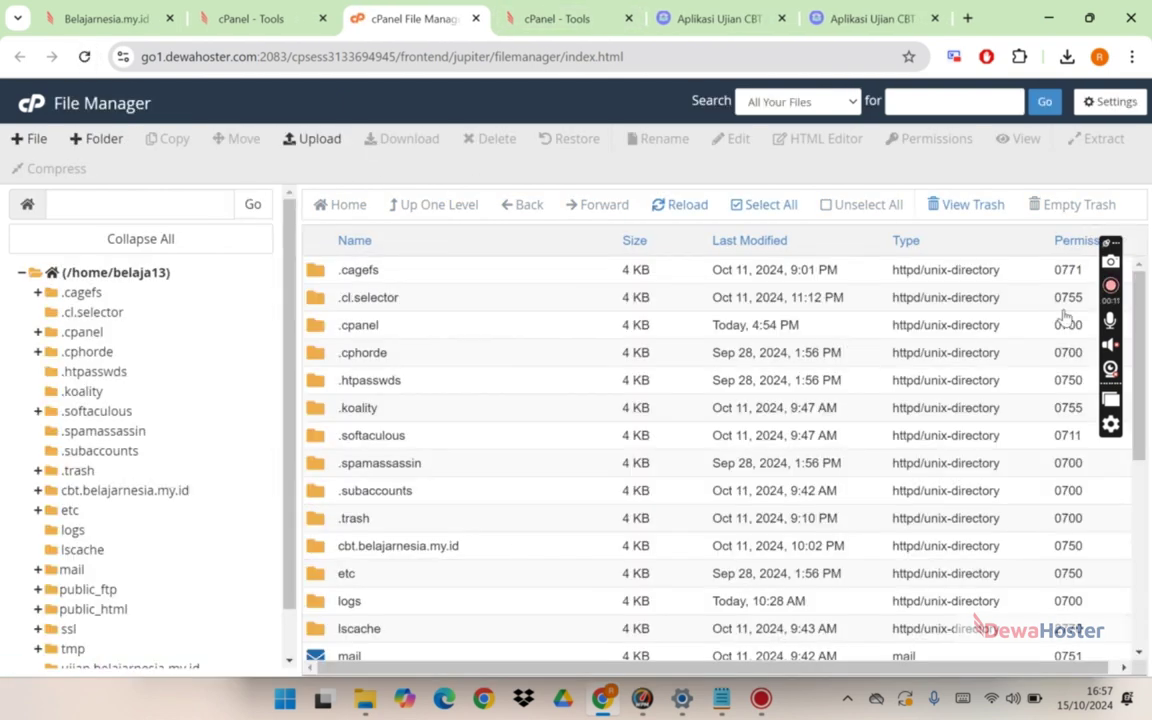
# Open the ujian.belajarnesia.my.id folder and extract the-exo-cbt.zip into /ujian.belajarnesia.my.id.
pyautogui.moveTo(1139, 340); pyautogui.dragTo(1147, 407)
pyautogui.scroll(-1, 1147, 407)
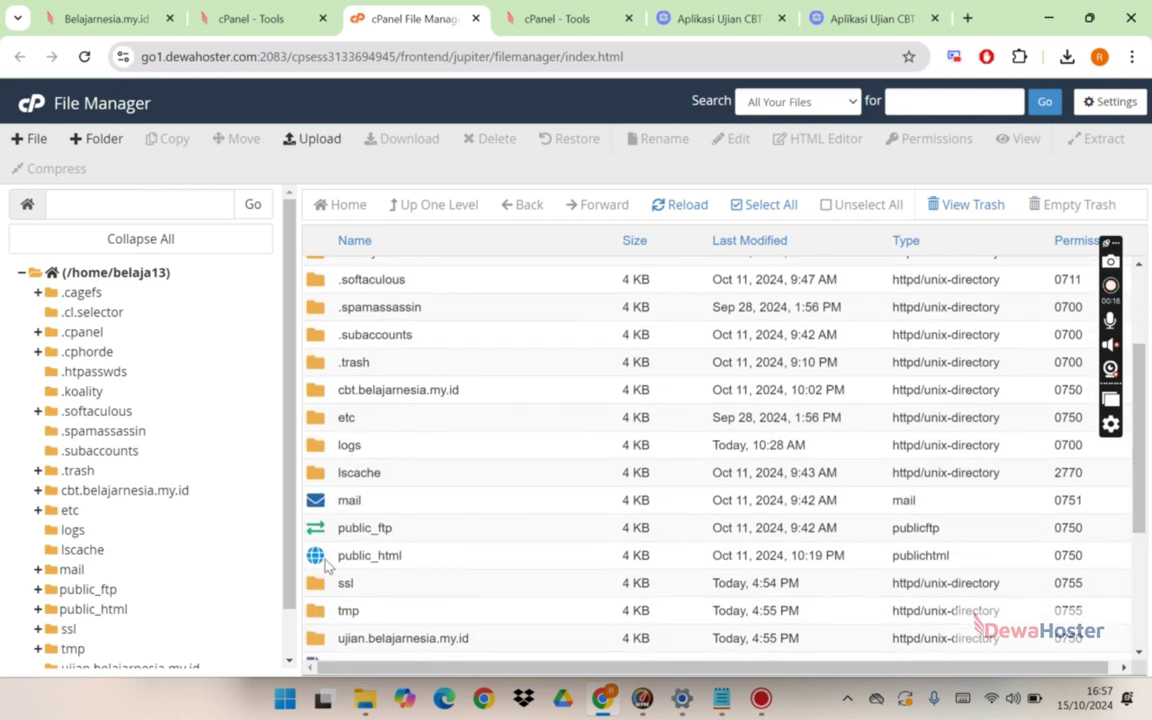
pyautogui.doubleClick(320, 638)
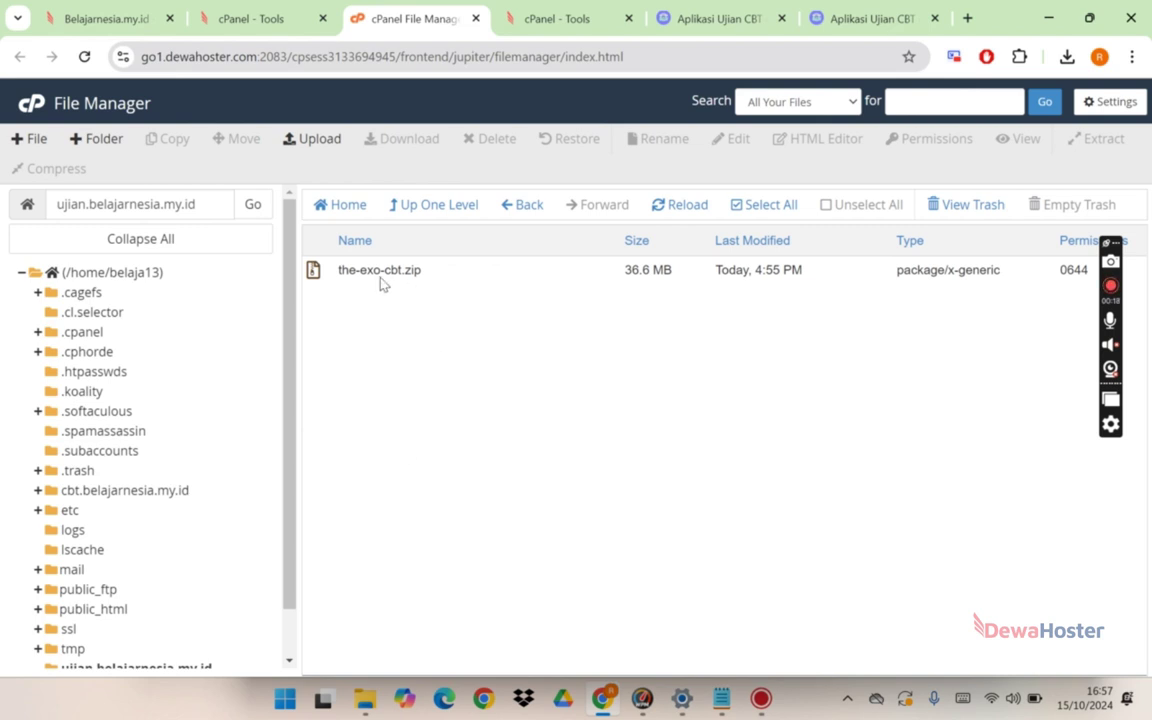
pyautogui.rightClick(359, 275)
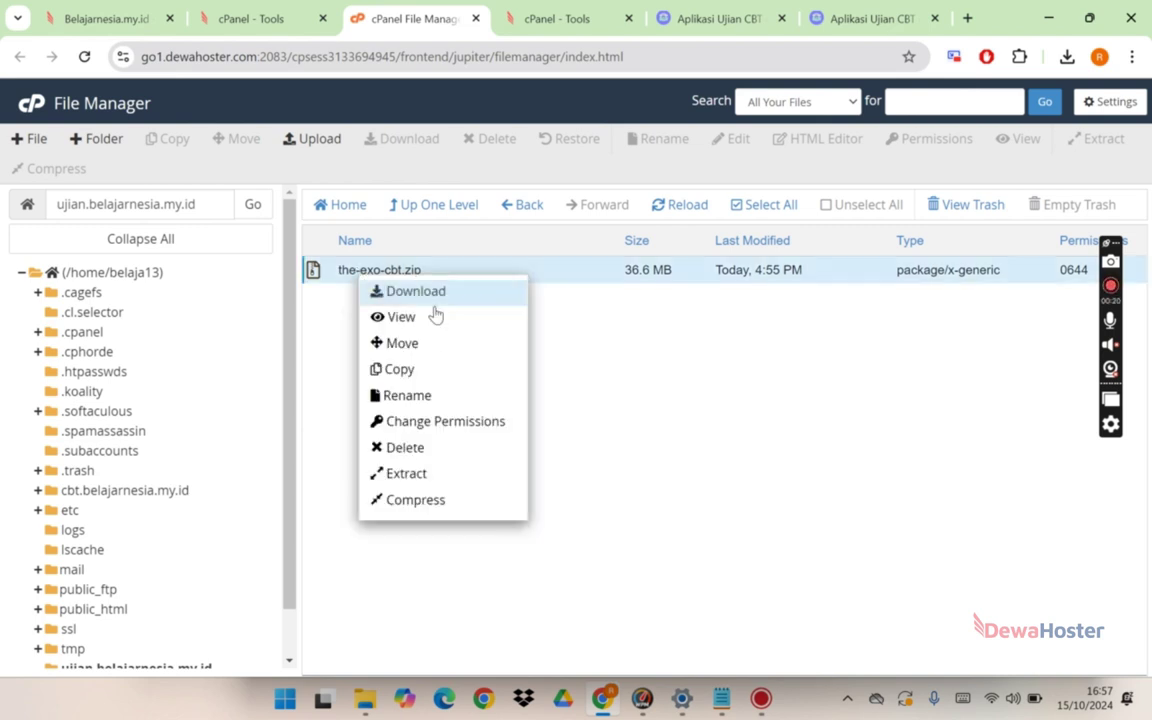
pyautogui.click(443, 481)
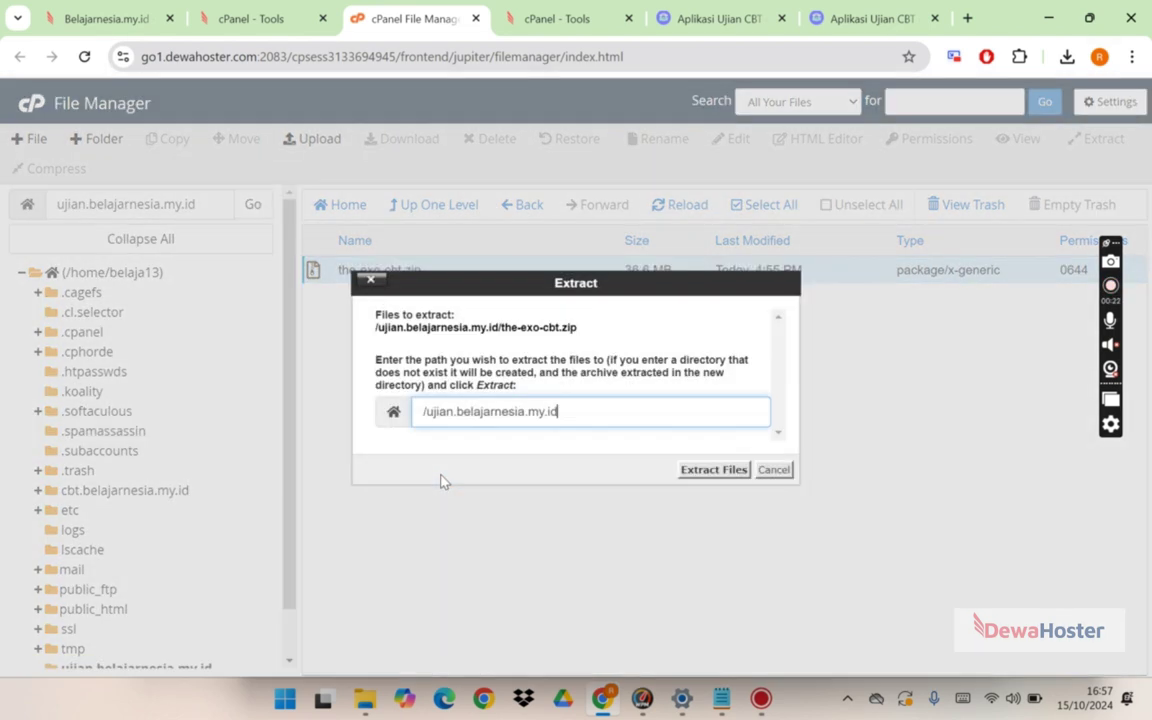
pyautogui.click(714, 470)
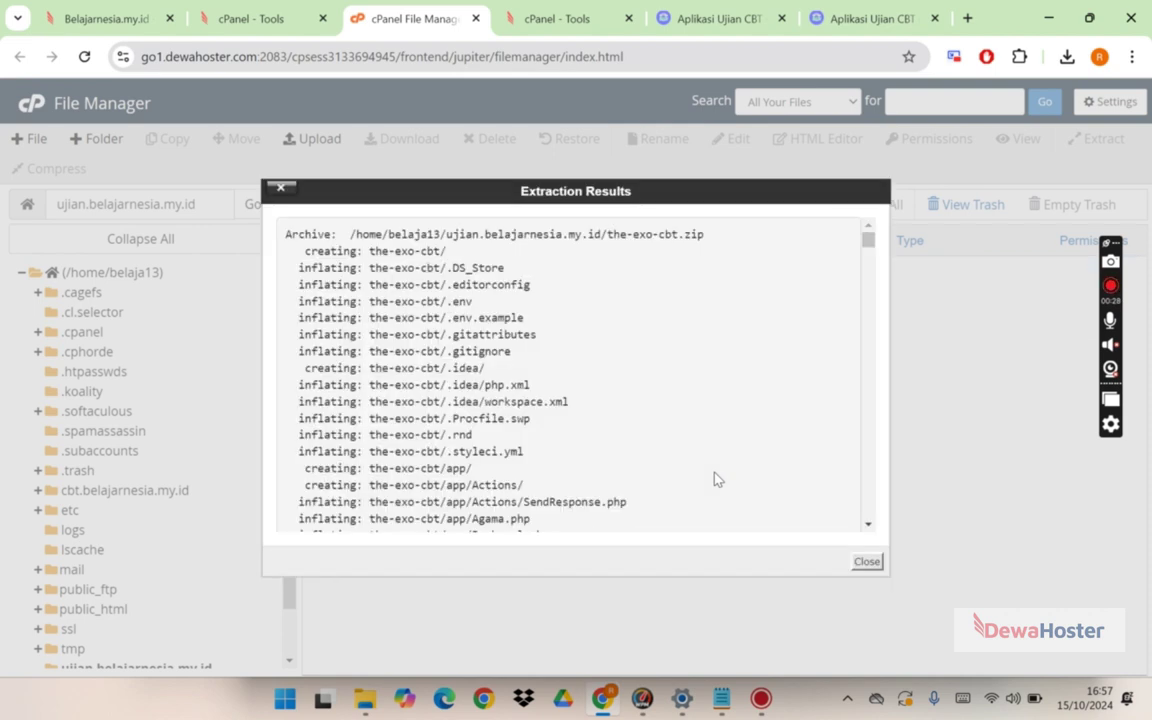
pyautogui.click(866, 562)
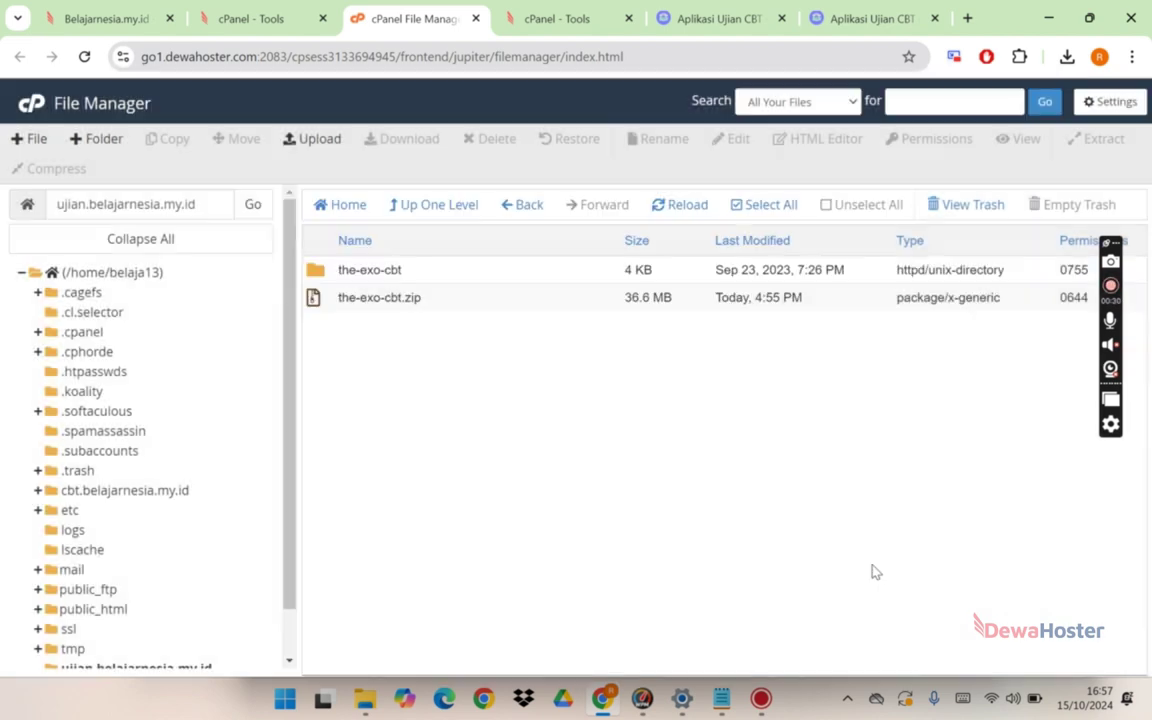
# Move everything inside the extracted the-exo-cbt folder to /ujian.belajarnesia.my.id/ and go back up to check that folder's contents.
pyautogui.doubleClick(327, 282)
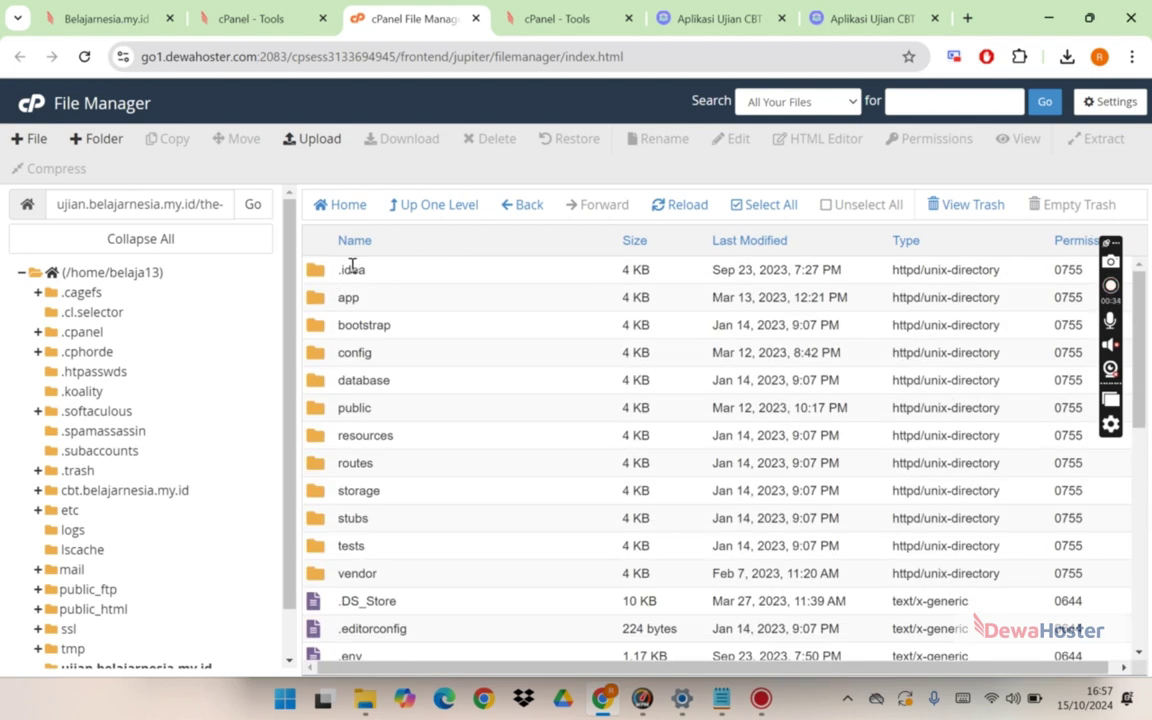
pyautogui.click(758, 206)
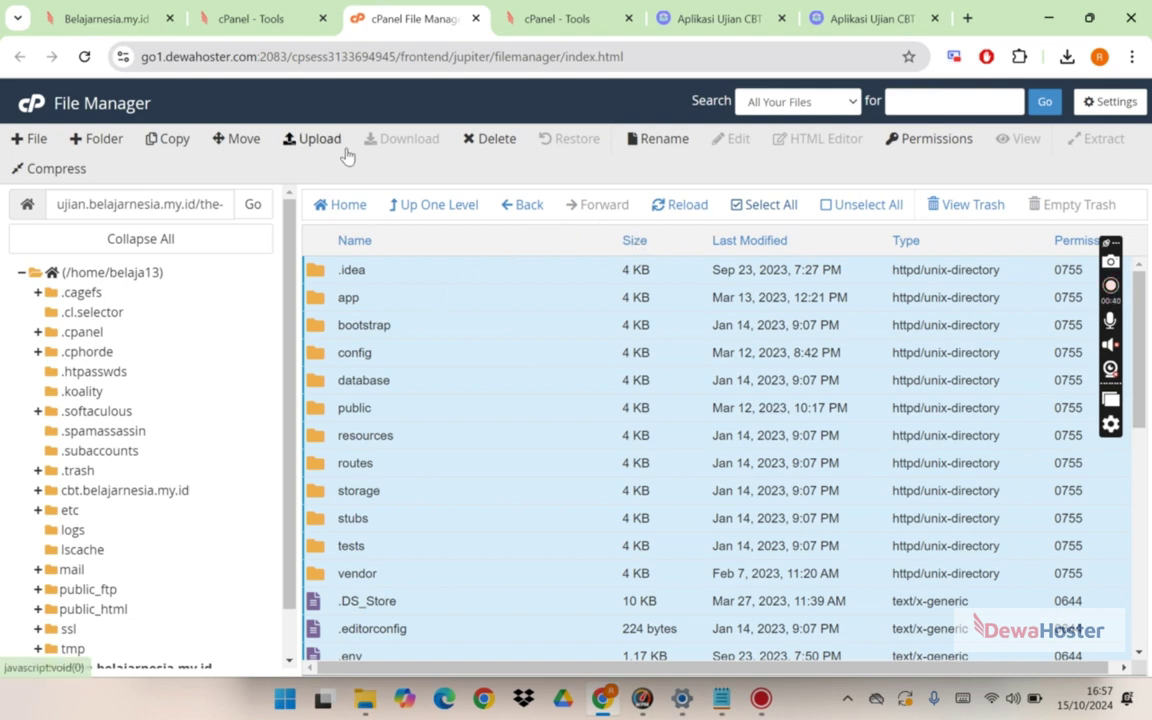
pyautogui.click(238, 141)
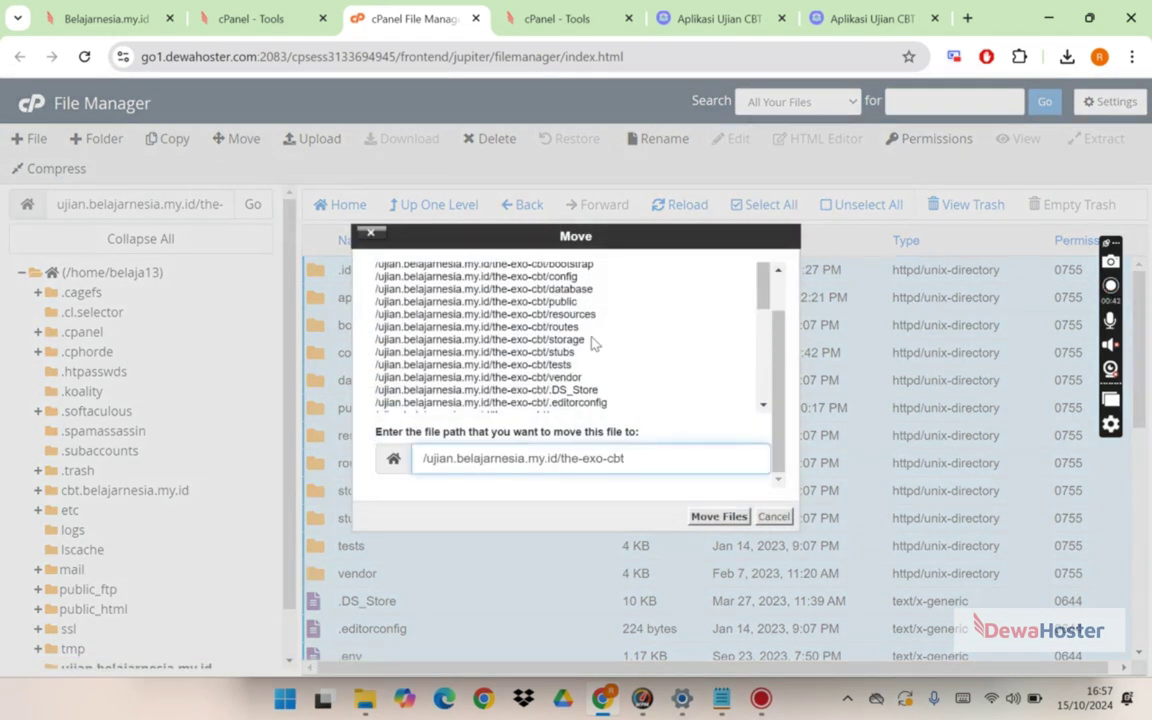
pyautogui.moveTo(561, 459); pyautogui.dragTo(713, 451)
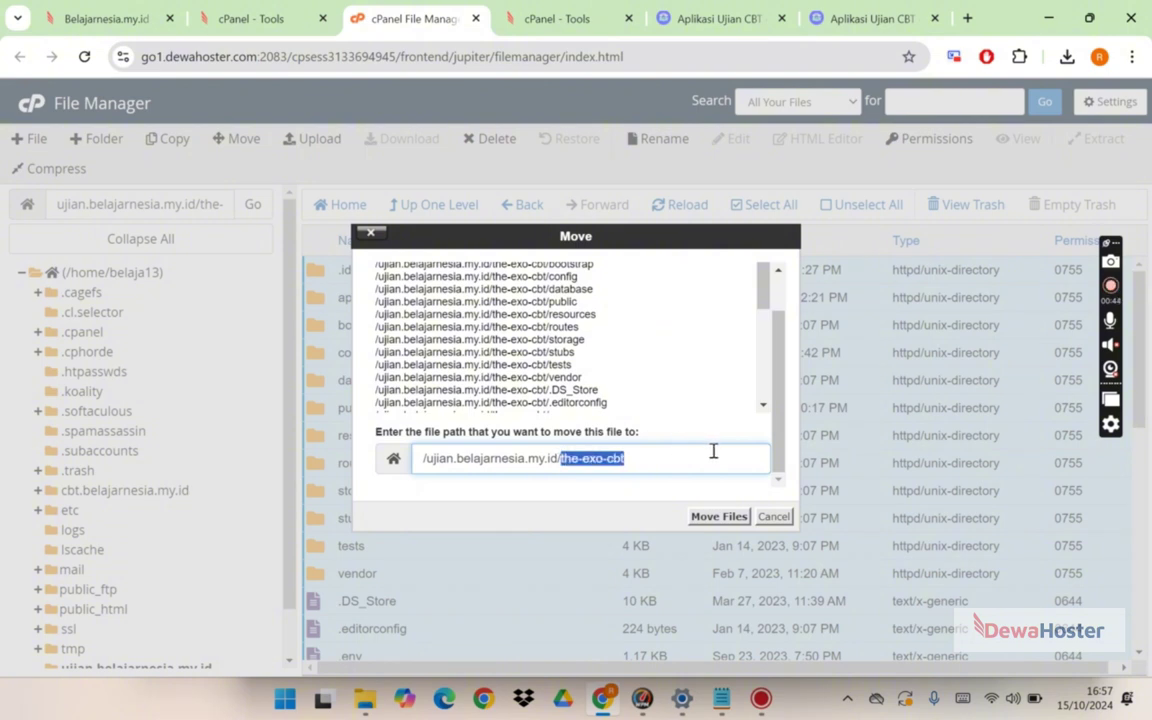
pyautogui.press('BackSpace')
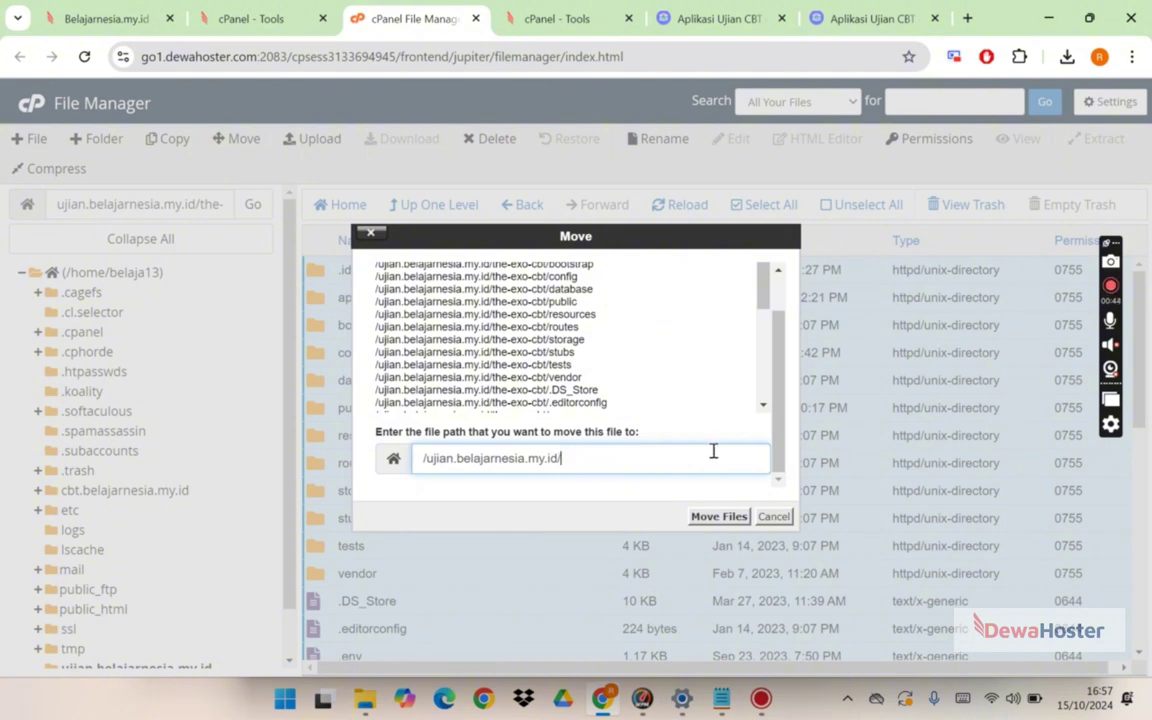
pyautogui.click(719, 516)
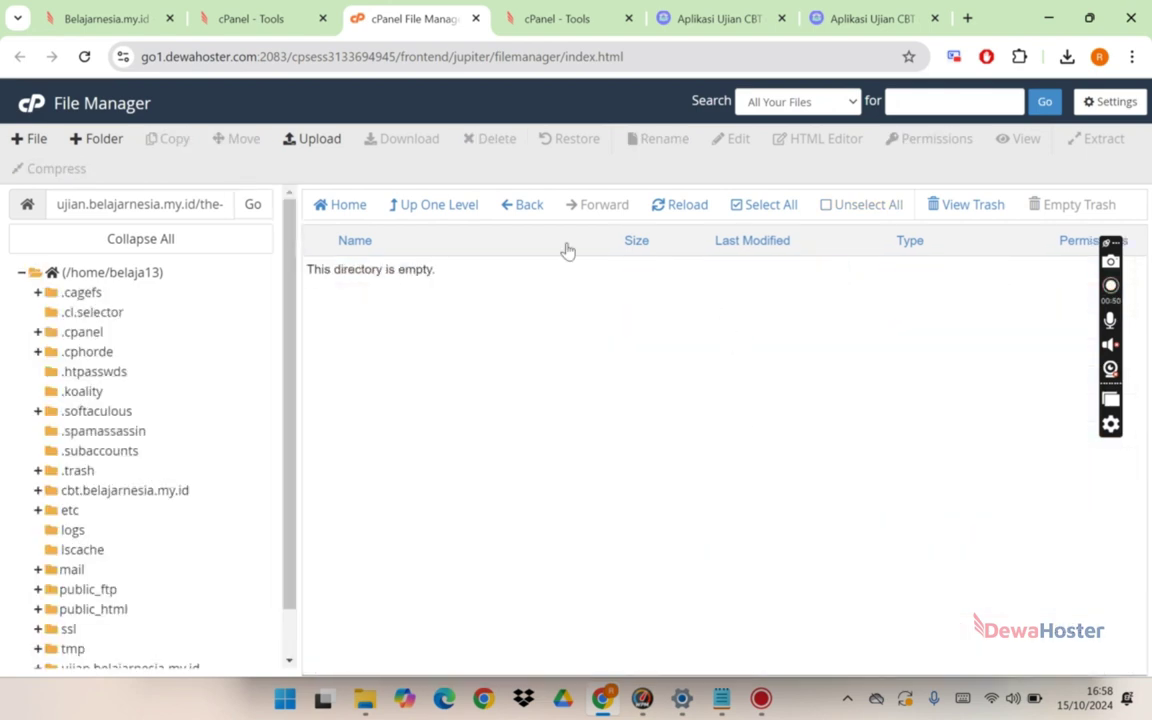
pyautogui.click(430, 204)
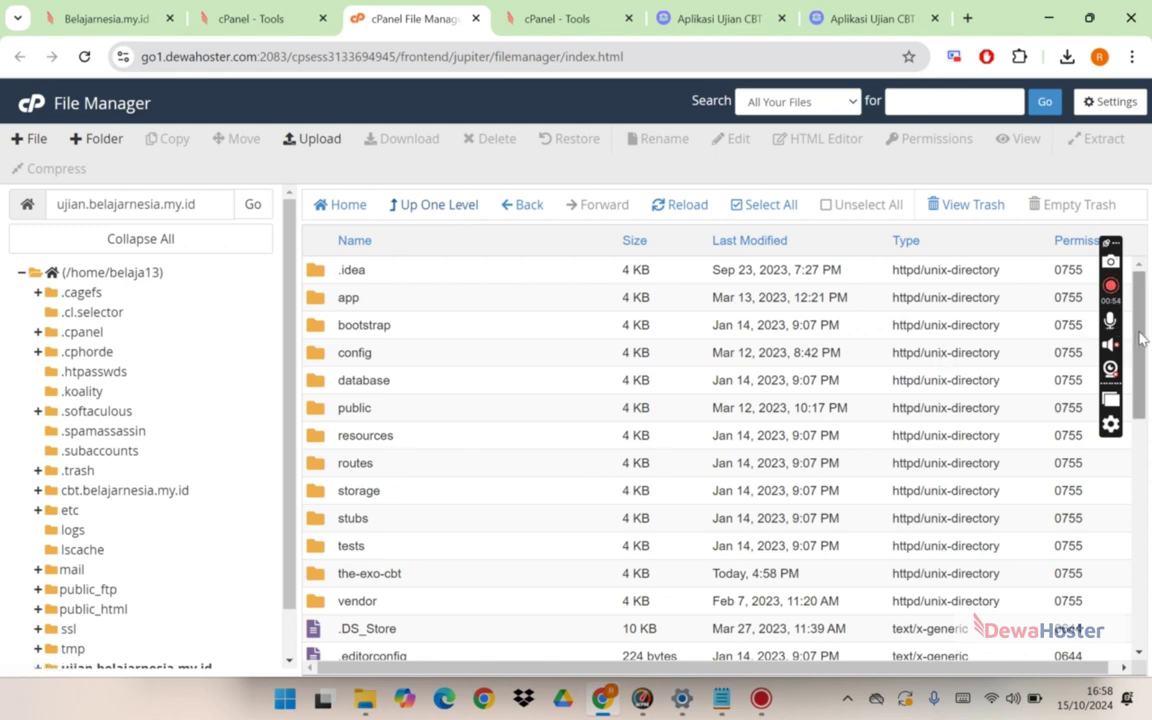
pyautogui.moveTo(1141, 335); pyautogui.dragTo(1147, 457)
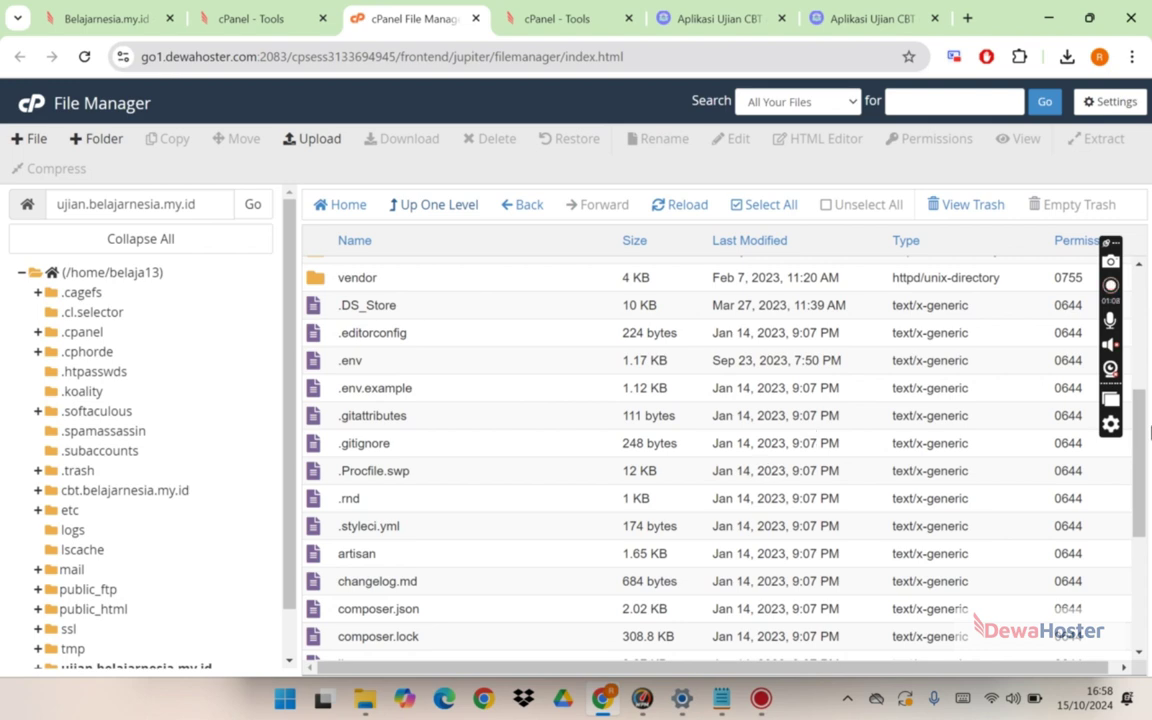
pyautogui.moveTo(1139, 460); pyautogui.dragTo(1135, 538)
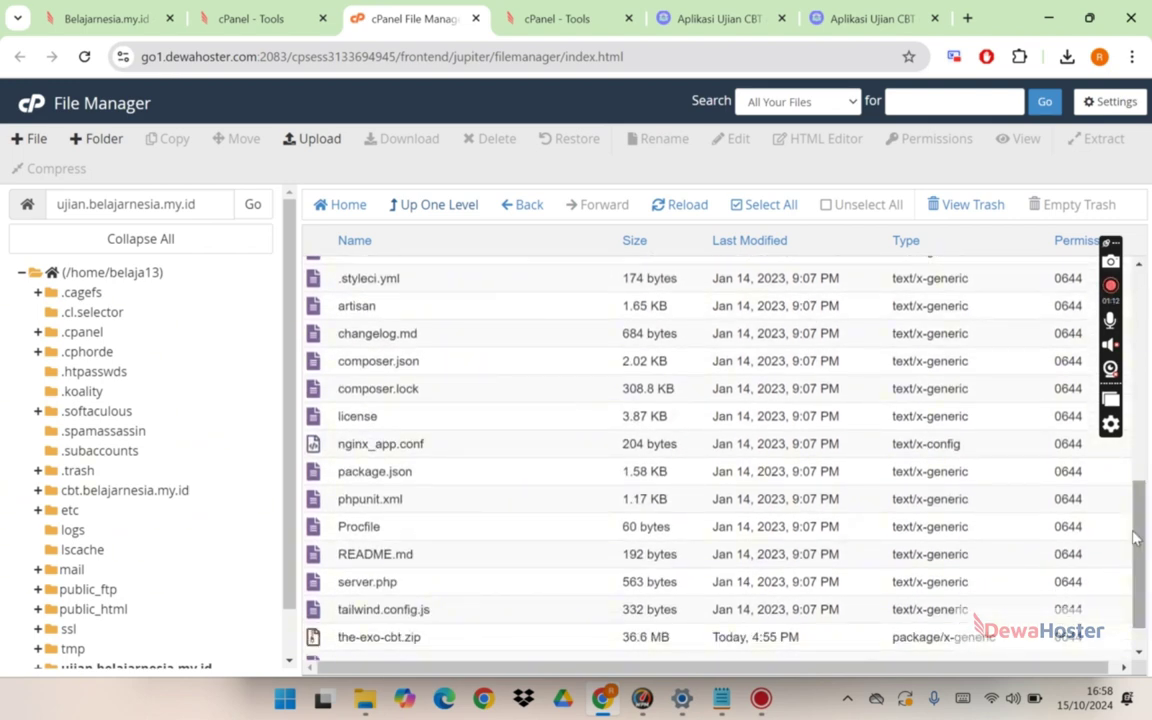
# Split the cPanel Tools page into its own browser window and arrange it side by side with File Manager.
pyautogui.click(458, 60)
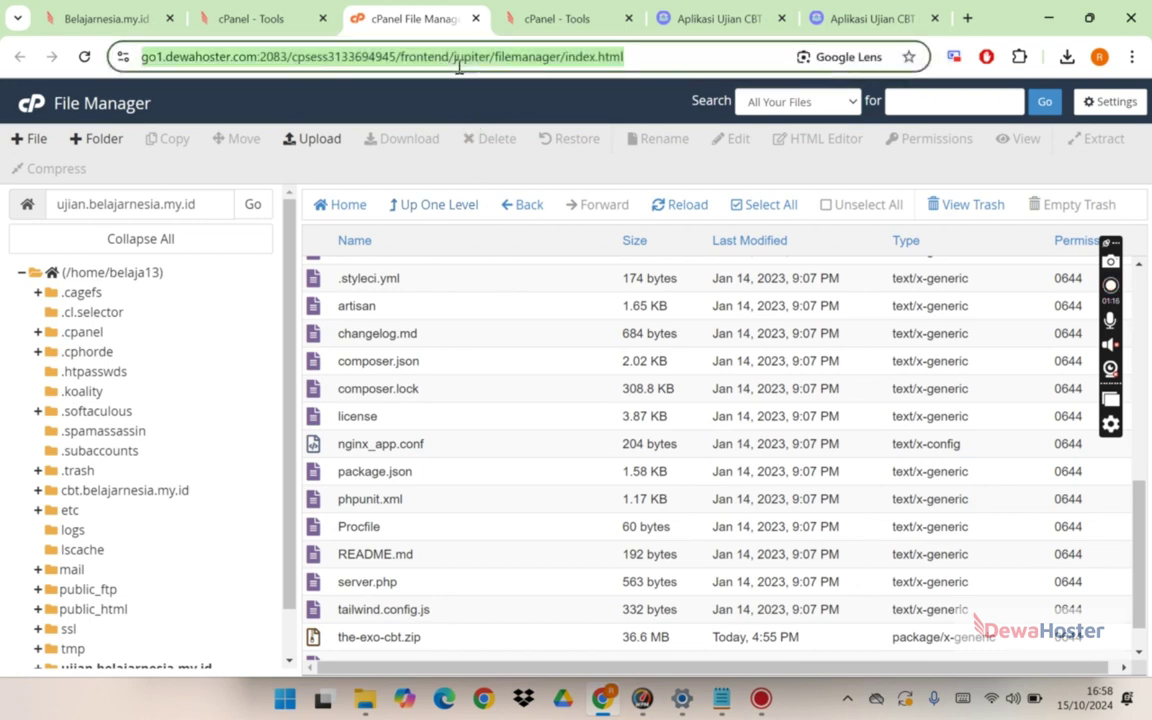
pyautogui.click(572, 15)
pyautogui.click(520, 60)
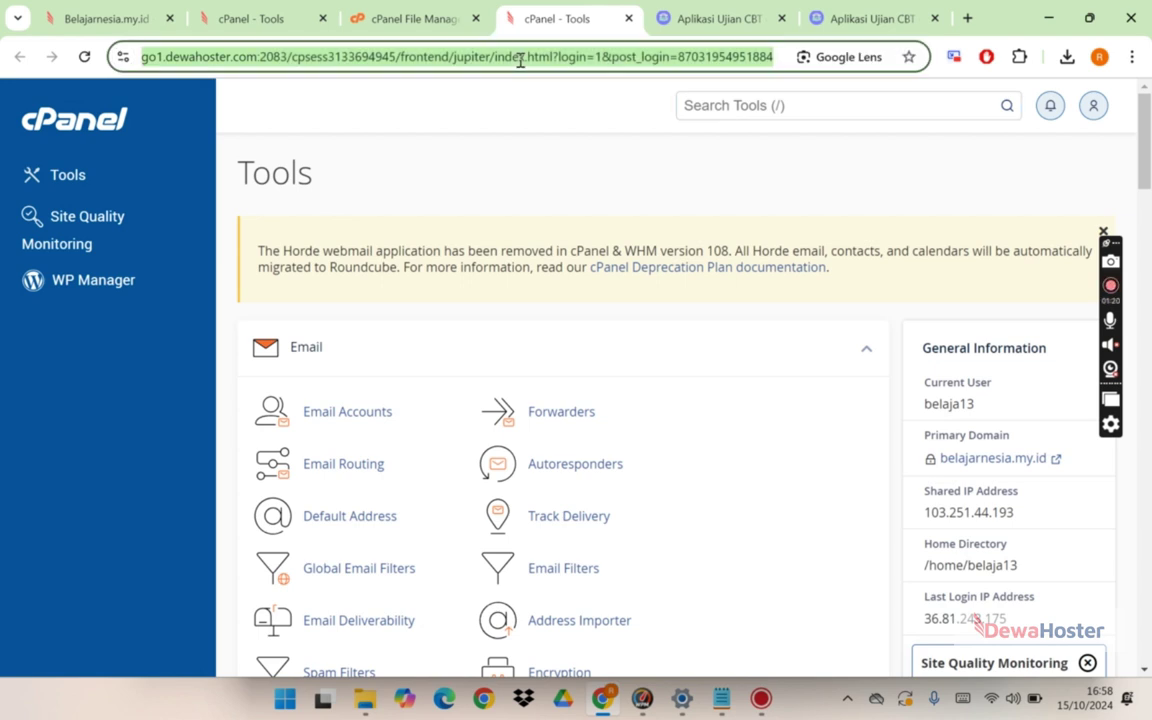
pyautogui.click(458, 172)
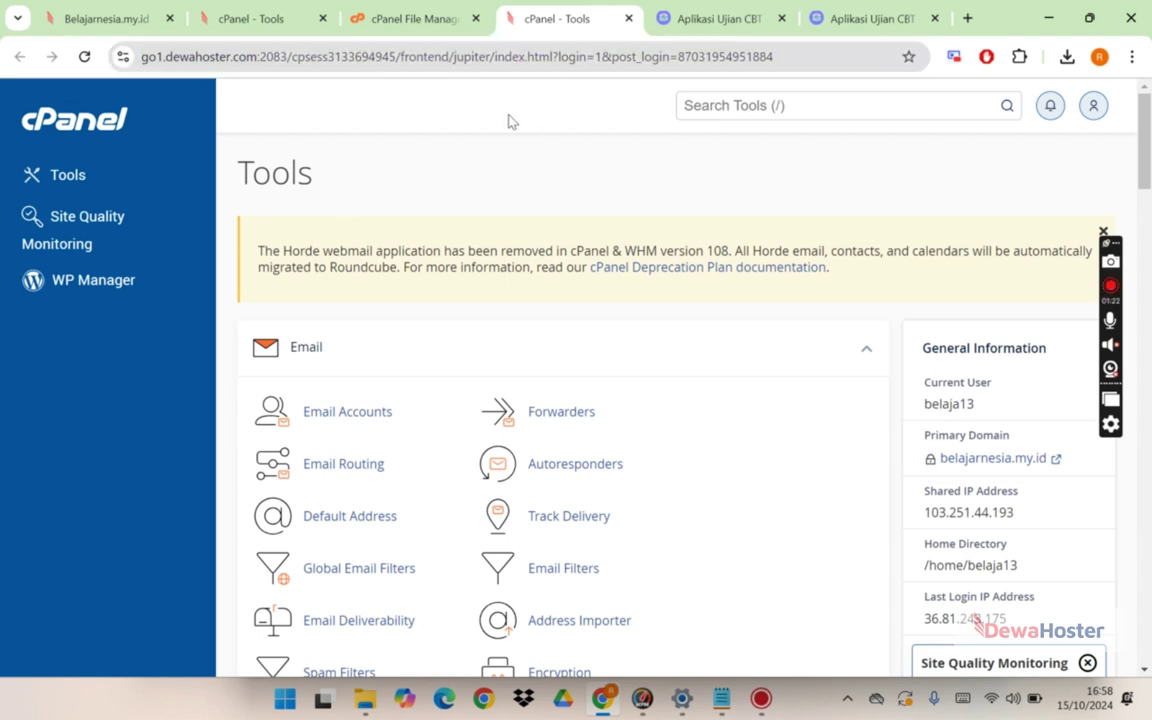
pyautogui.click(416, 19)
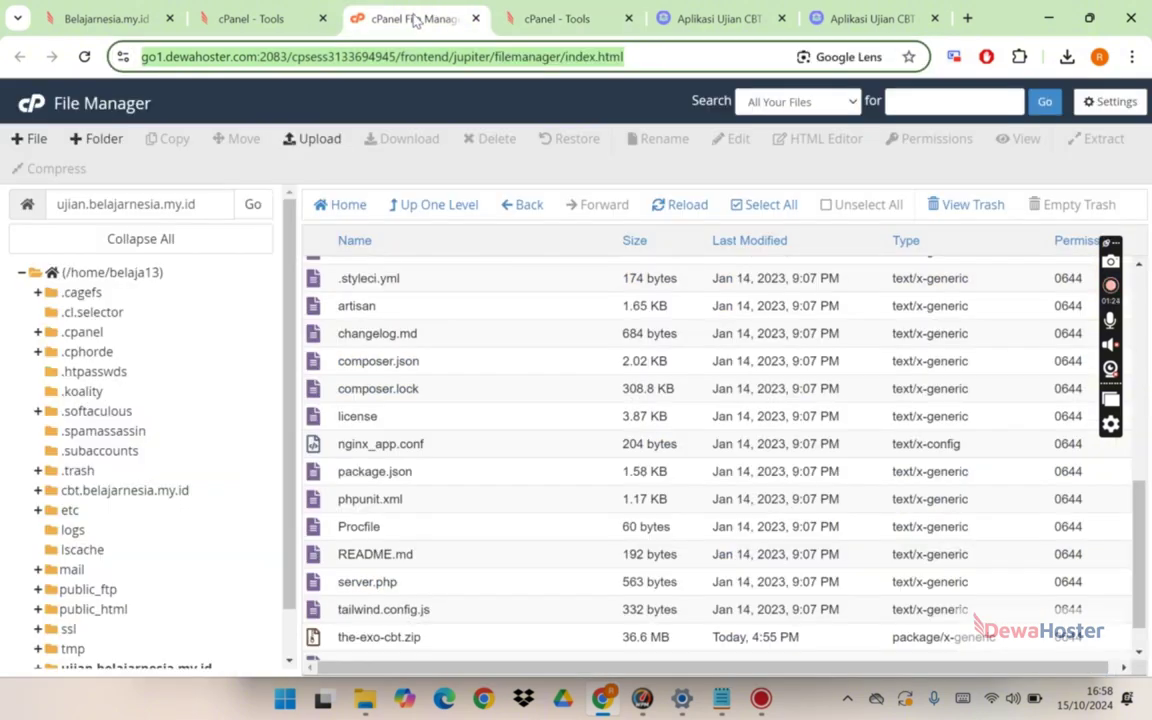
pyautogui.press('super+Left')
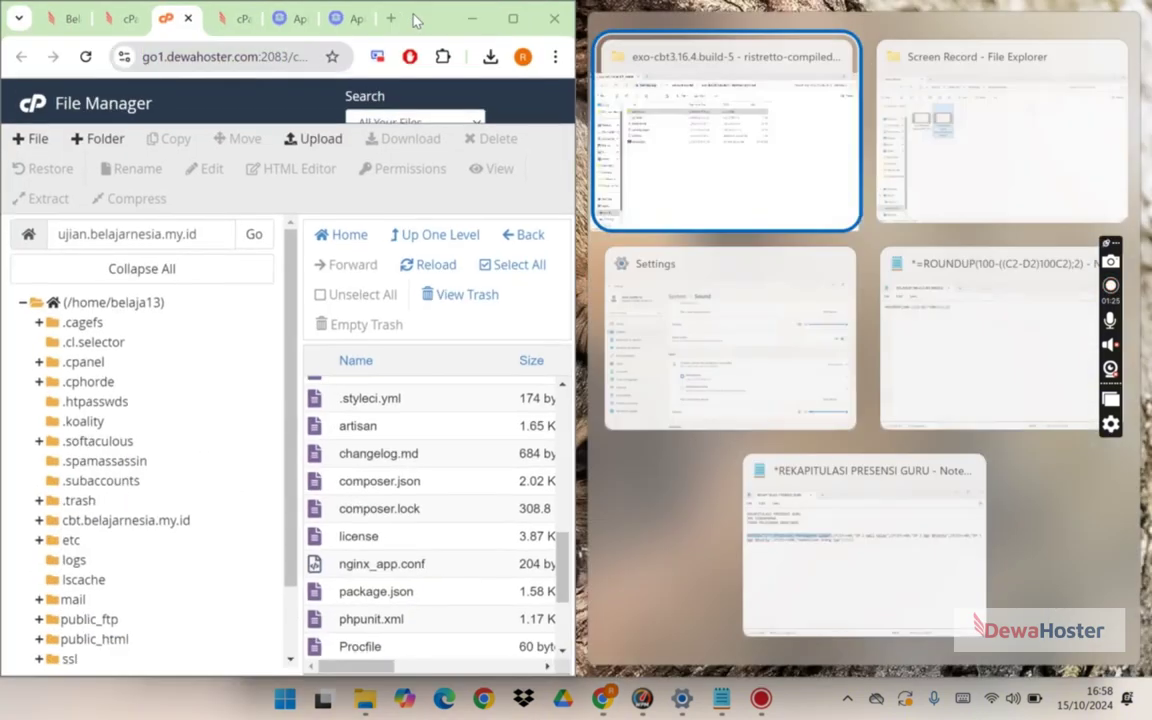
pyautogui.click(234, 20)
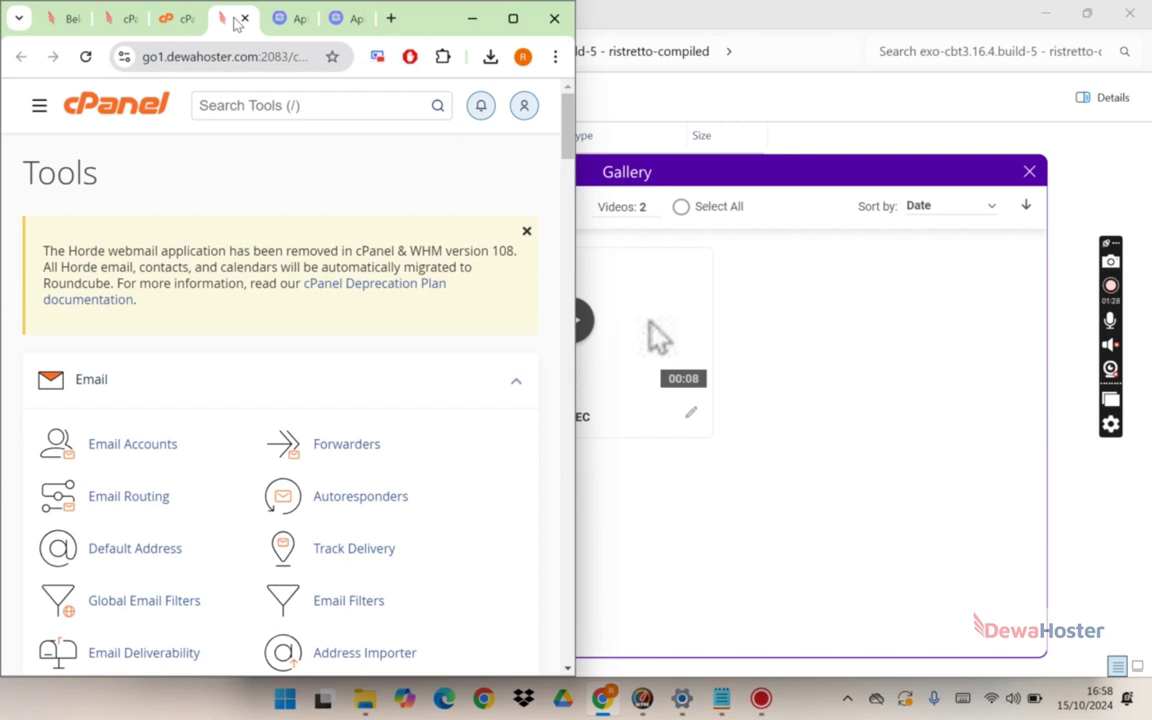
pyautogui.moveTo(234, 20); pyautogui.dragTo(240, 57)
pyautogui.press('super+Right')
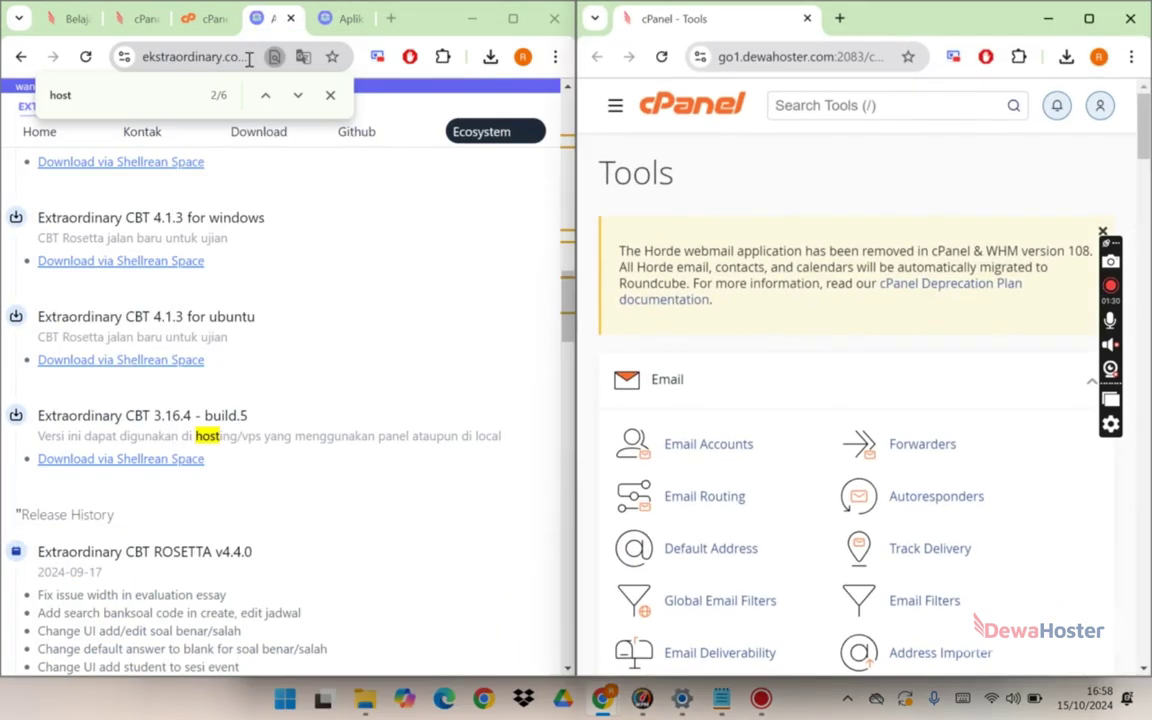
pyautogui.click(200, 22)
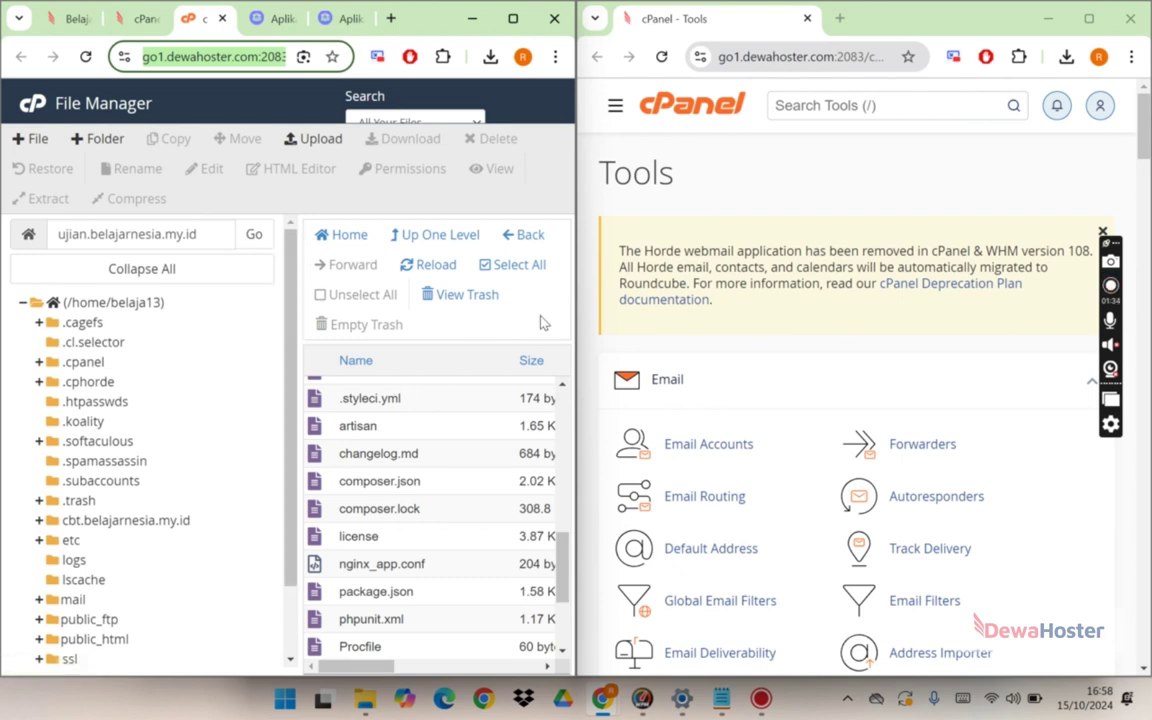
pyautogui.scroll(-2, 450, 520)
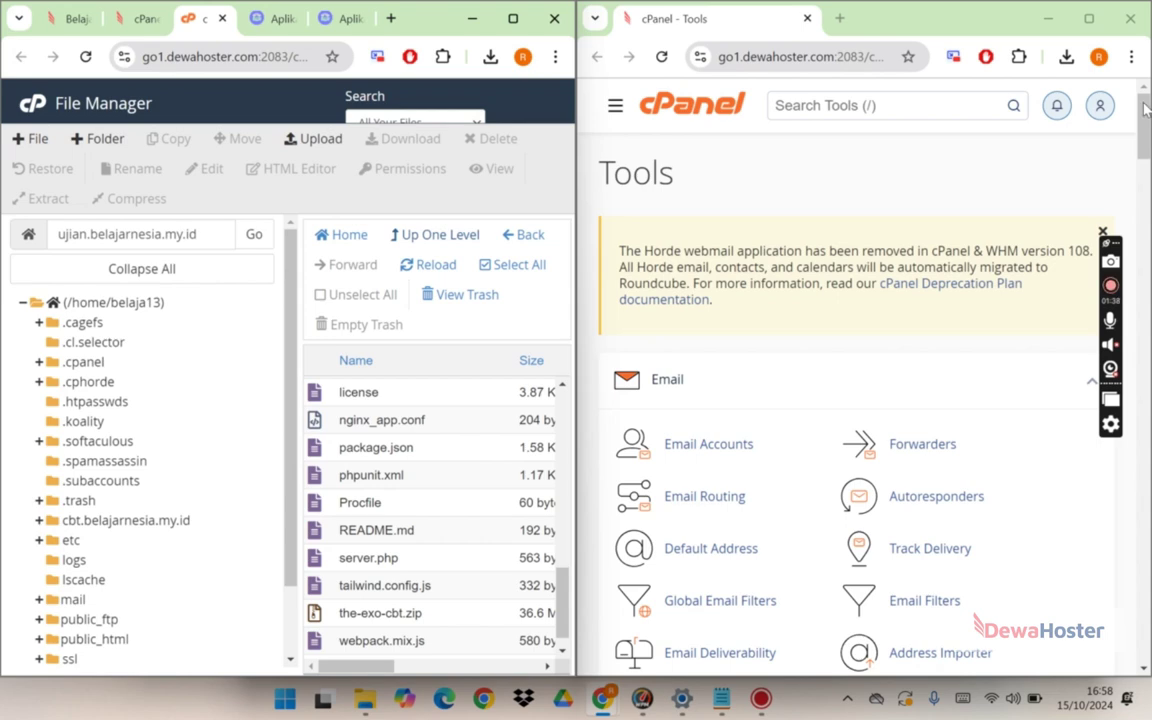
pyautogui.scroll(-5, 1146, 112)
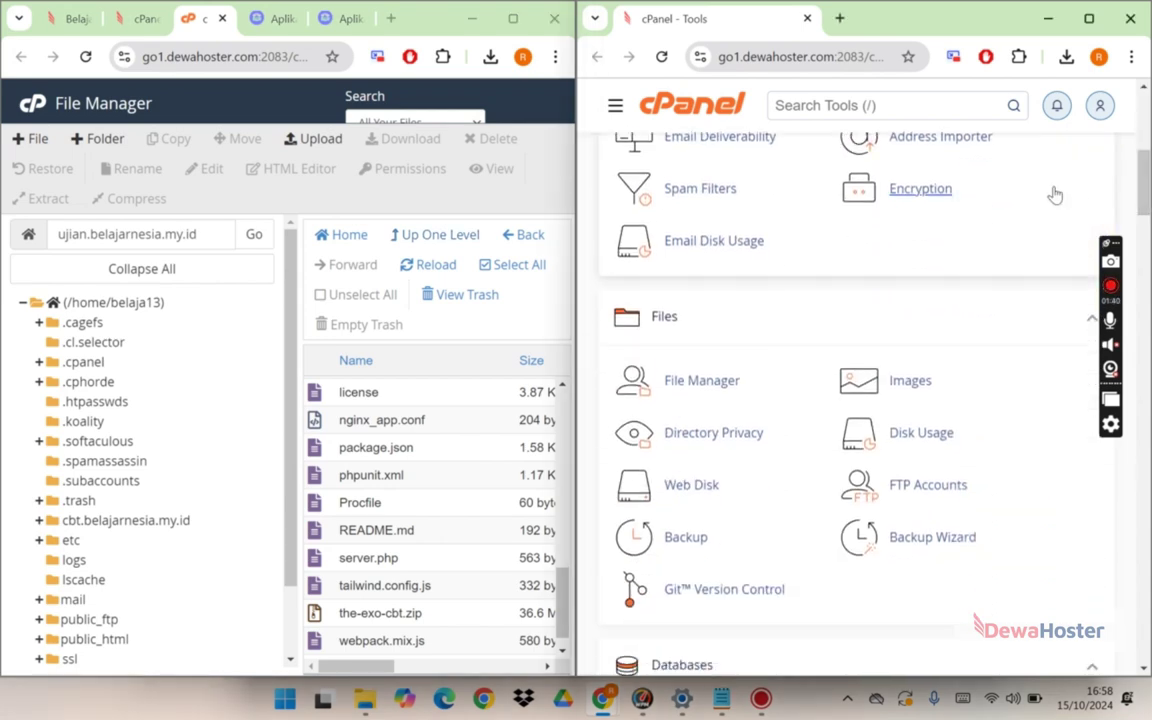
pyautogui.click(1054, 188)
pyautogui.hotkey('ctrl', 'f')
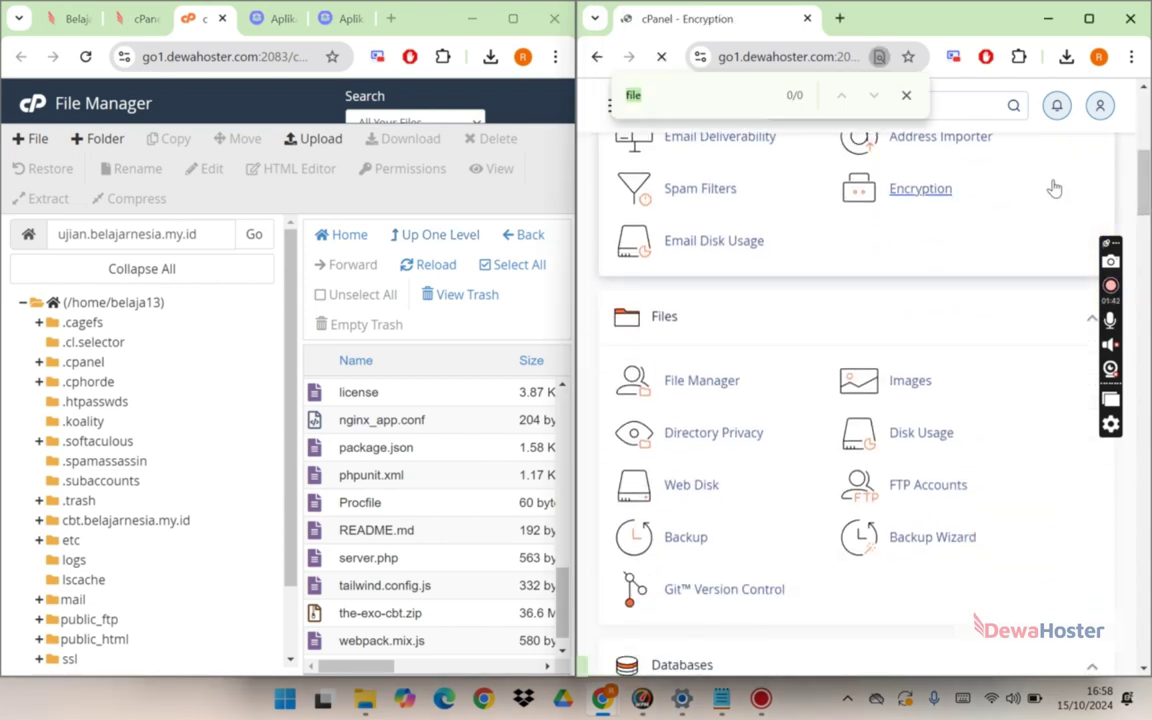
pyautogui.click(906, 95)
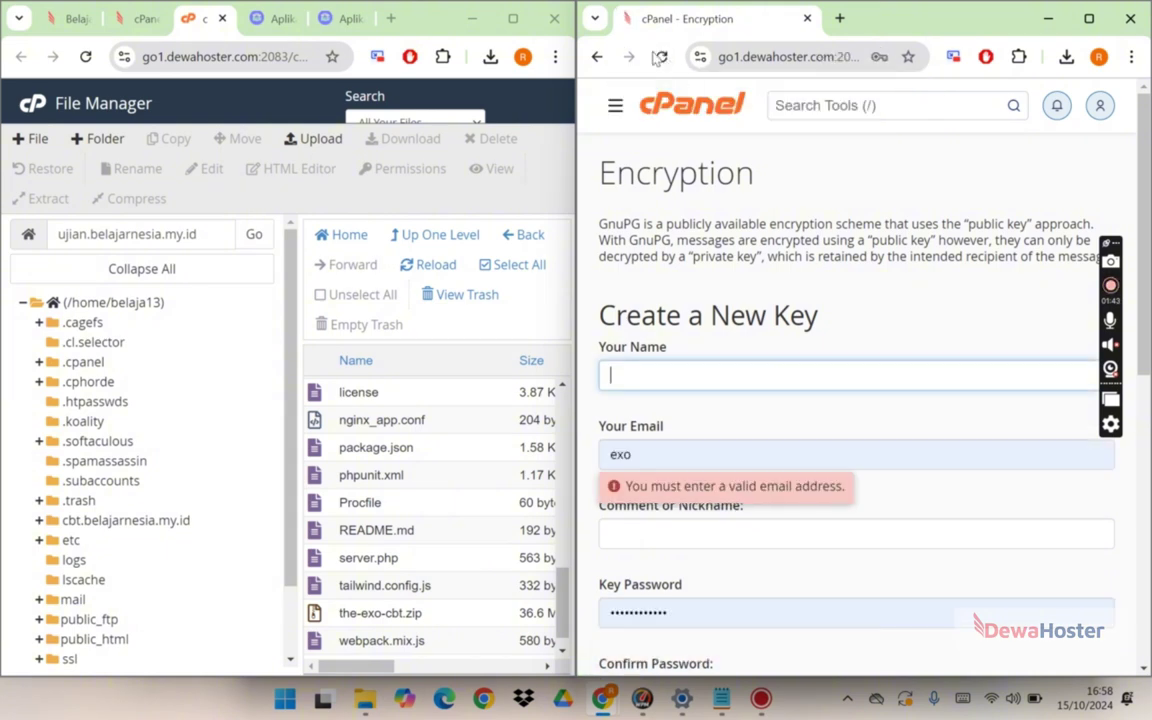
pyautogui.click(597, 56)
# Find "data" on the cPanel Tools page and open MySQL Databases.
pyautogui.hotkey('ctrl', 'f')
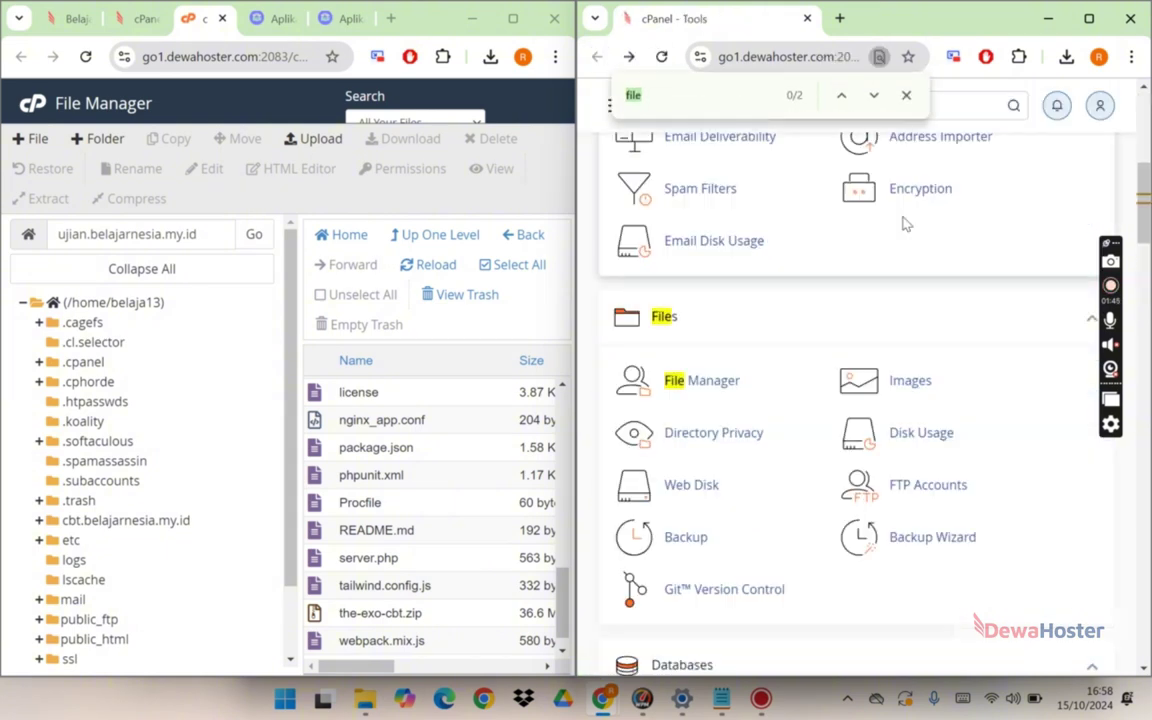
pyautogui.write('data')
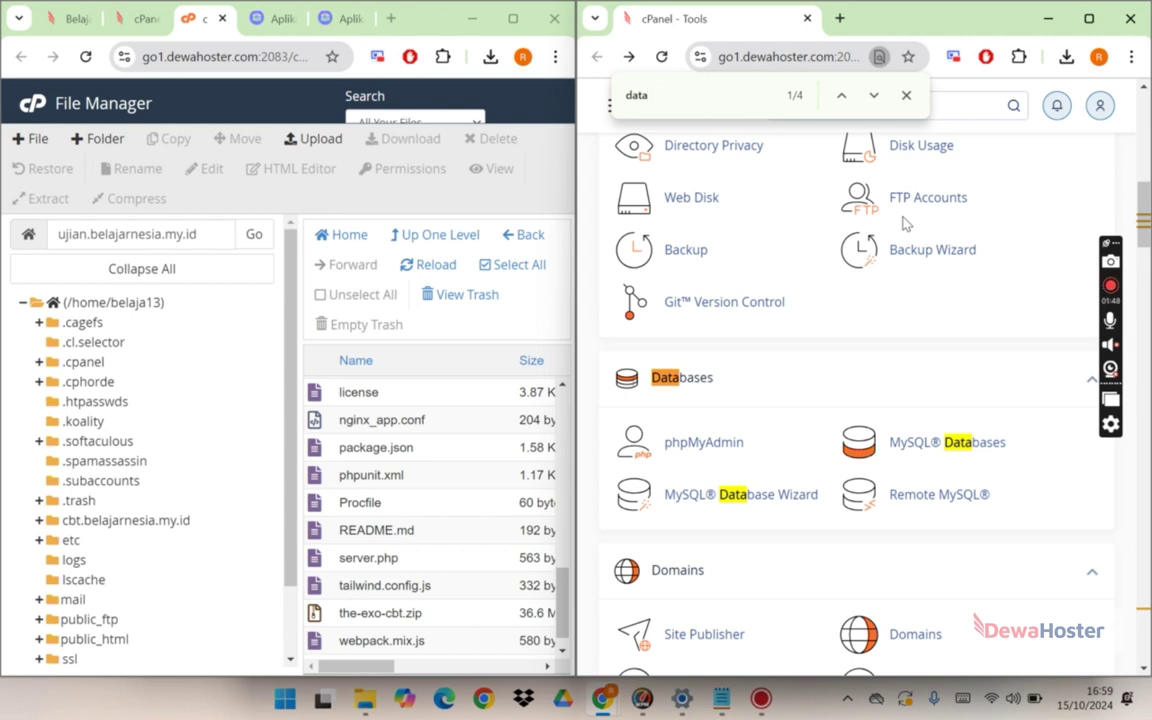
pyautogui.click(899, 451)
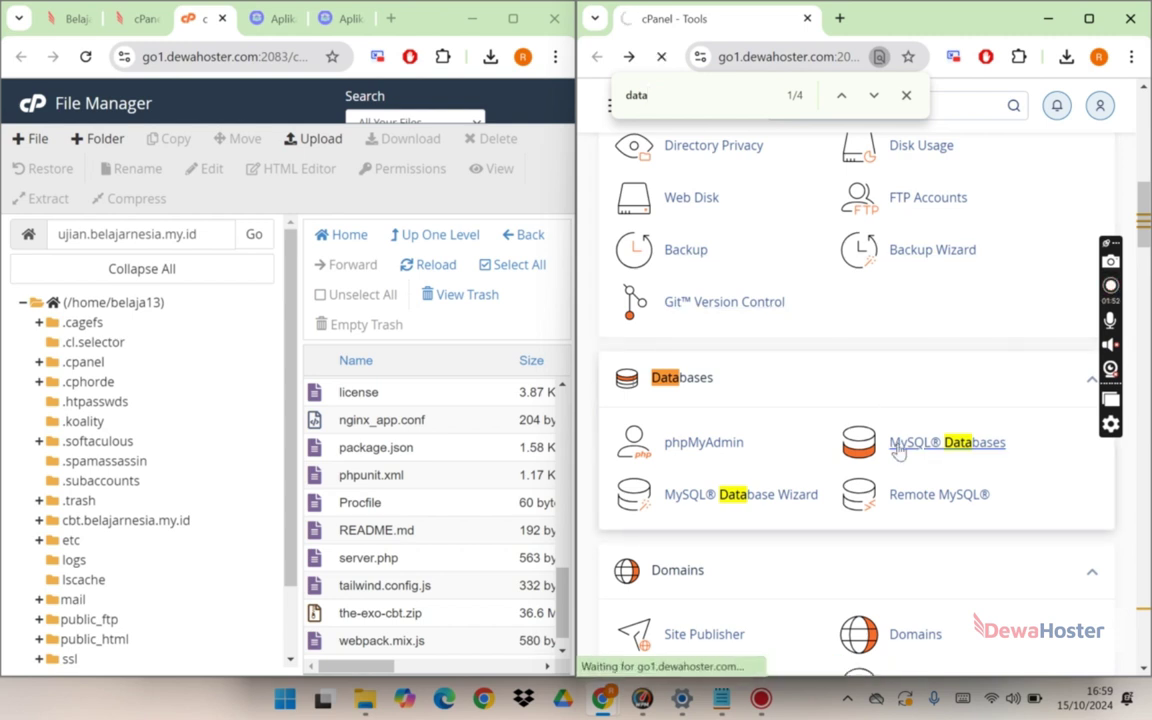
# Create a new MySQL database with the name ujian after the account prefix, and return to view the current databases.
pyautogui.click(833, 418)
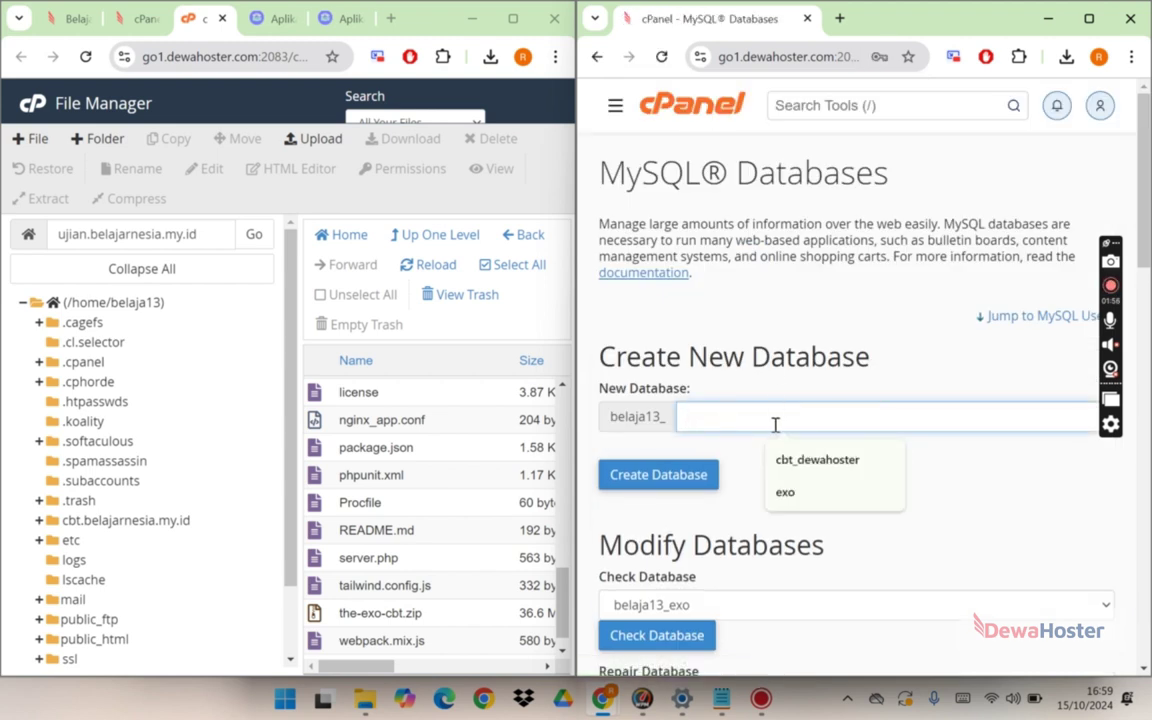
pyautogui.write('ujian')
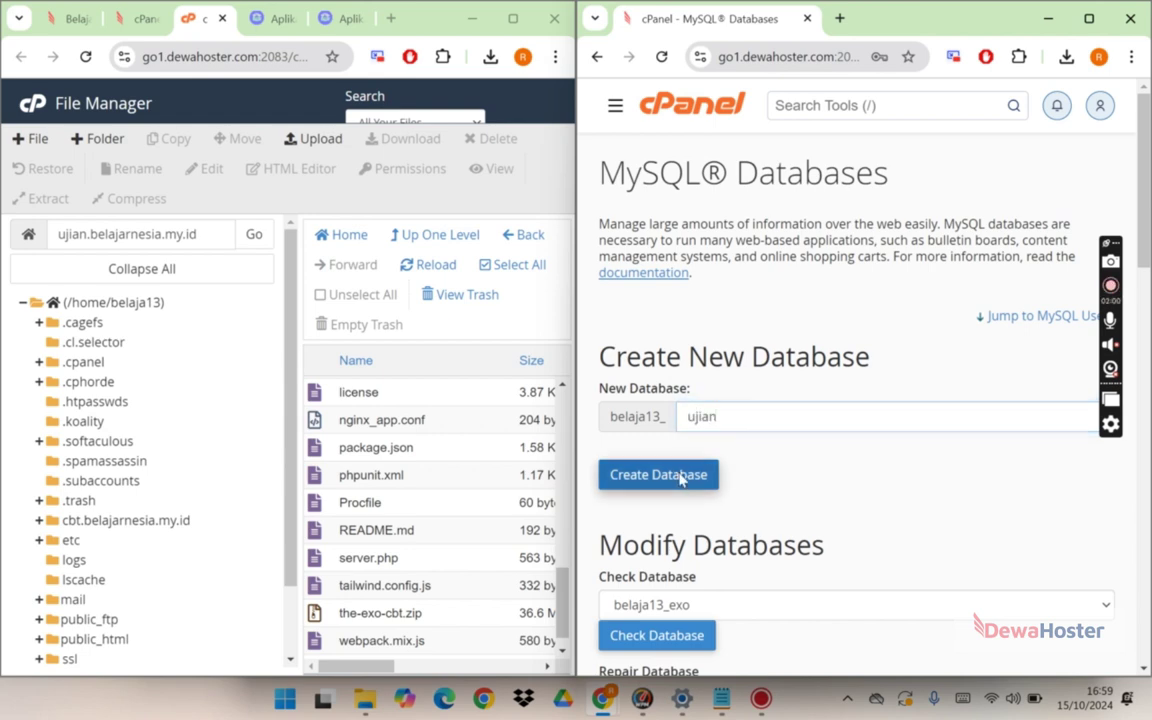
pyautogui.click(680, 478)
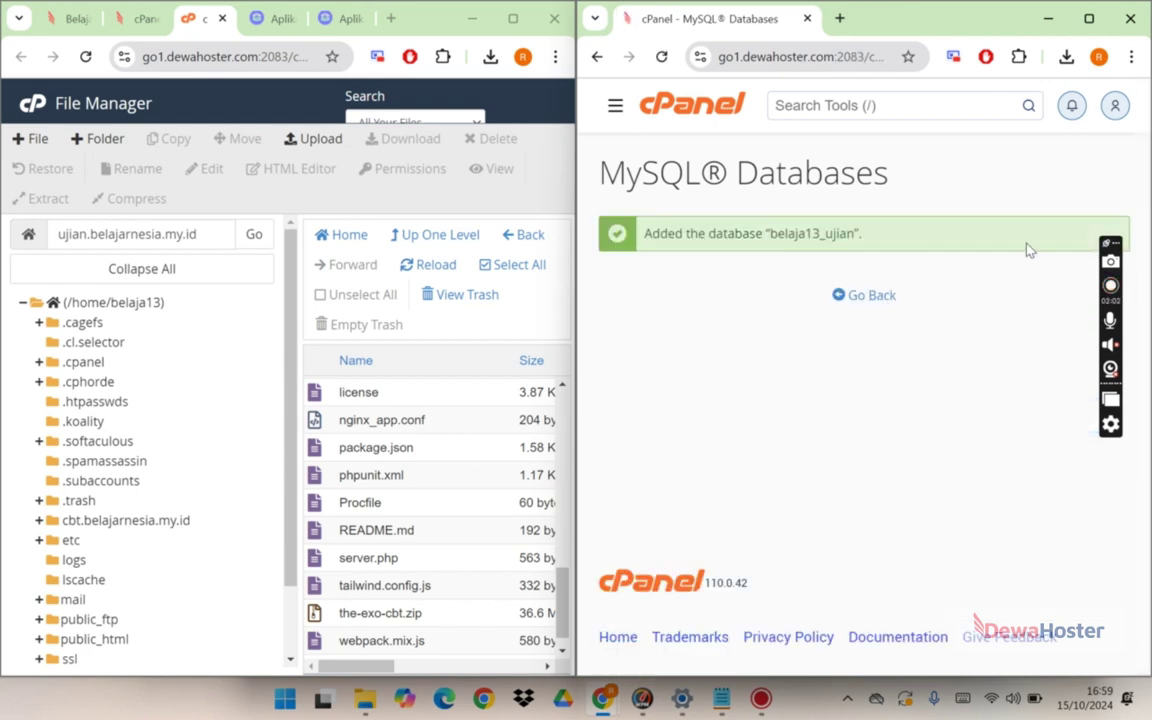
pyautogui.click(853, 297)
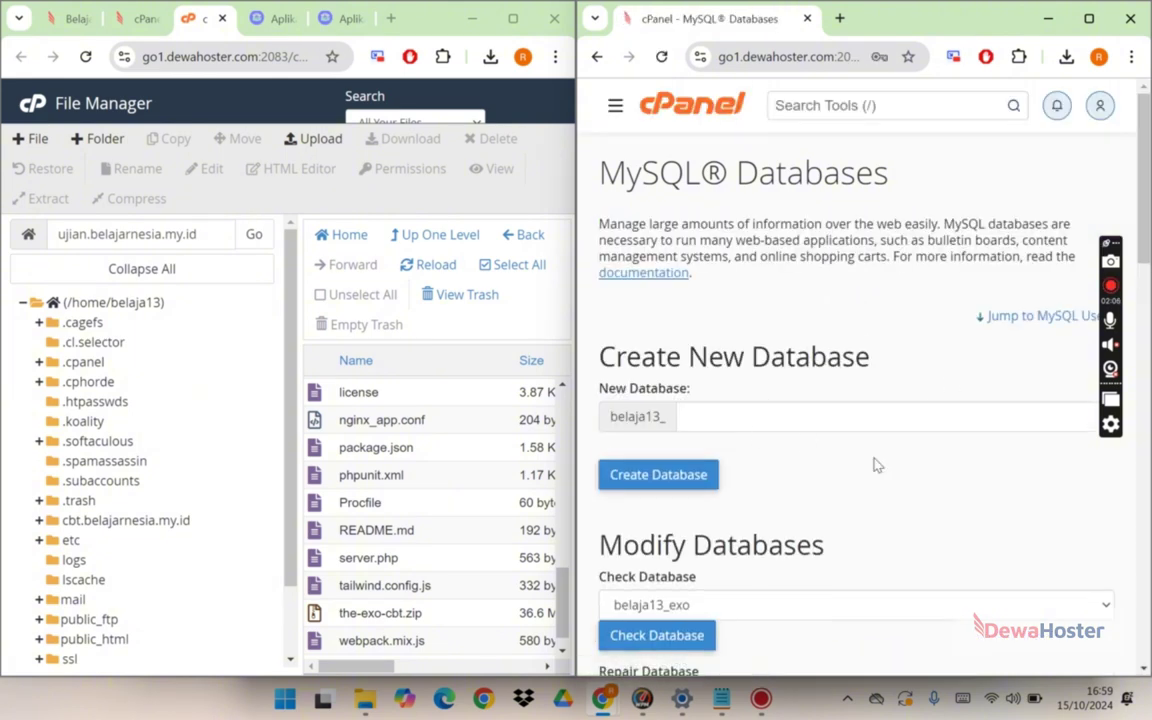
pyautogui.scroll(-5, 1148, 212)
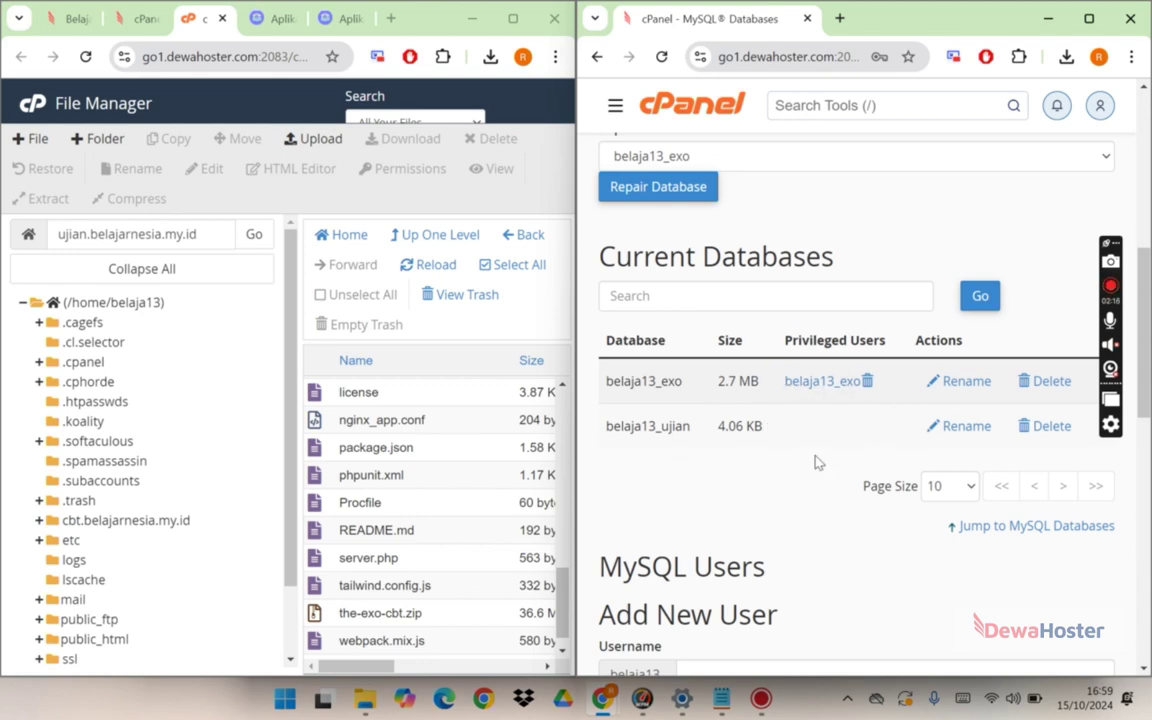
# Enter ujian after the account prefix as the username of the new MySQL user.
pyautogui.moveTo(1148, 290); pyautogui.dragTo(1146, 373)
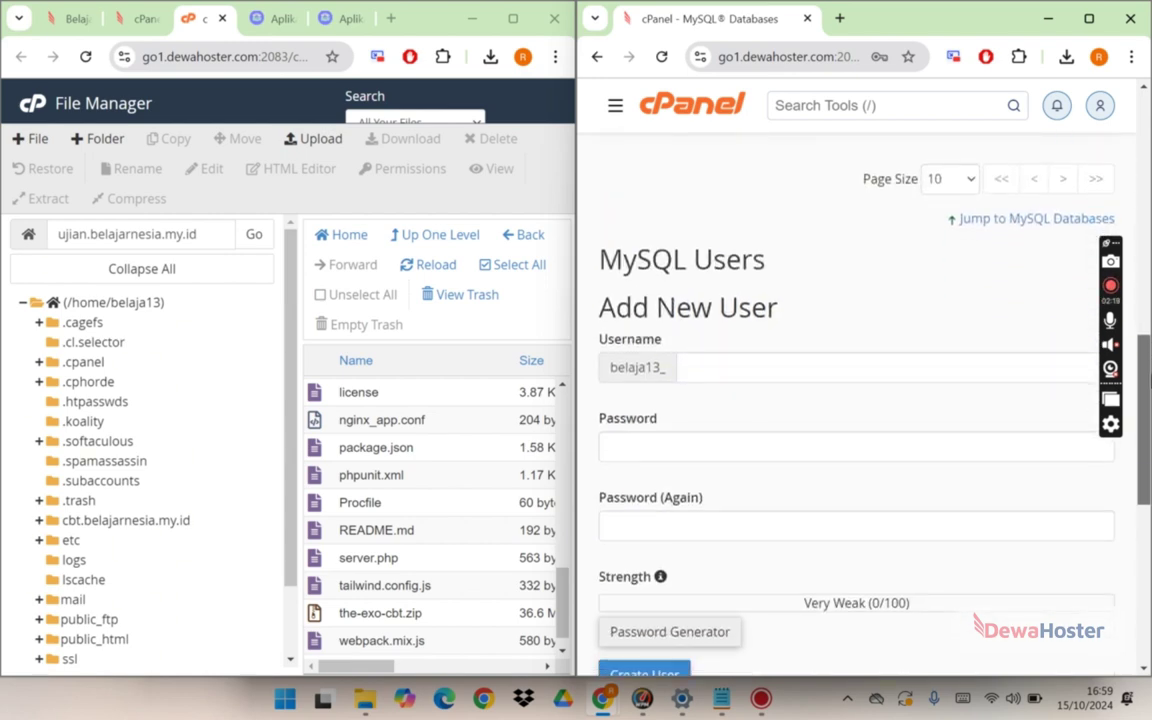
pyautogui.click(815, 371)
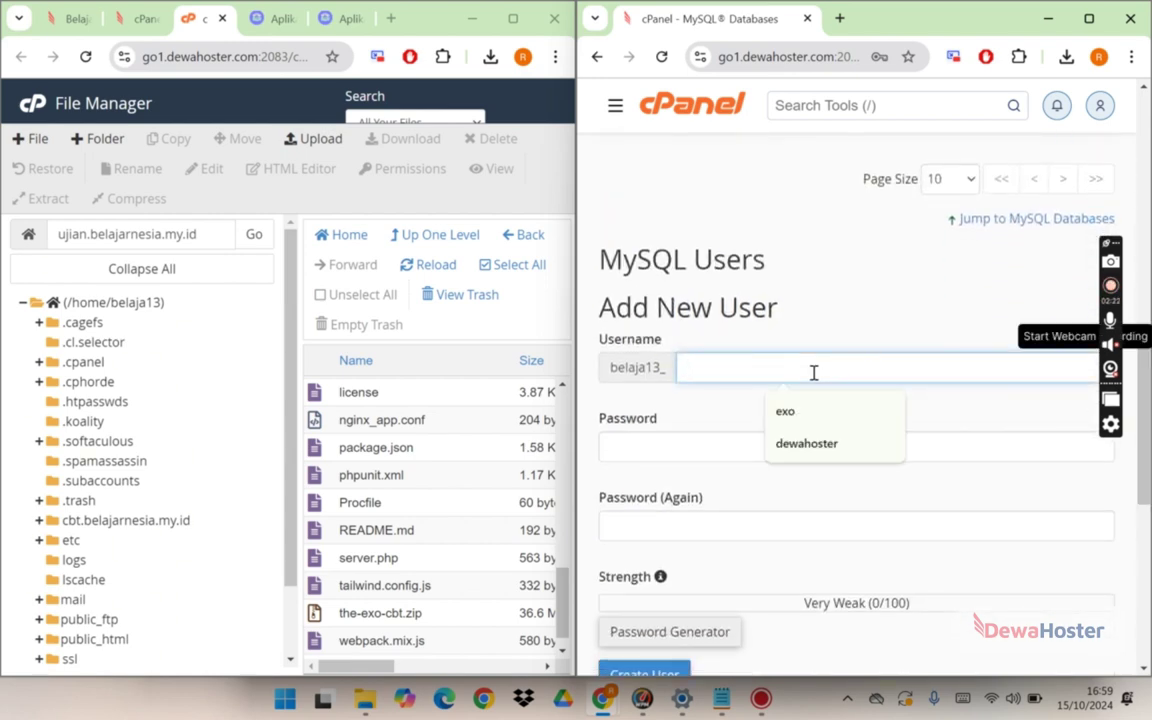
pyautogui.write('usr')
pyautogui.press('BackSpace')
pyautogui.press('BackSpace')
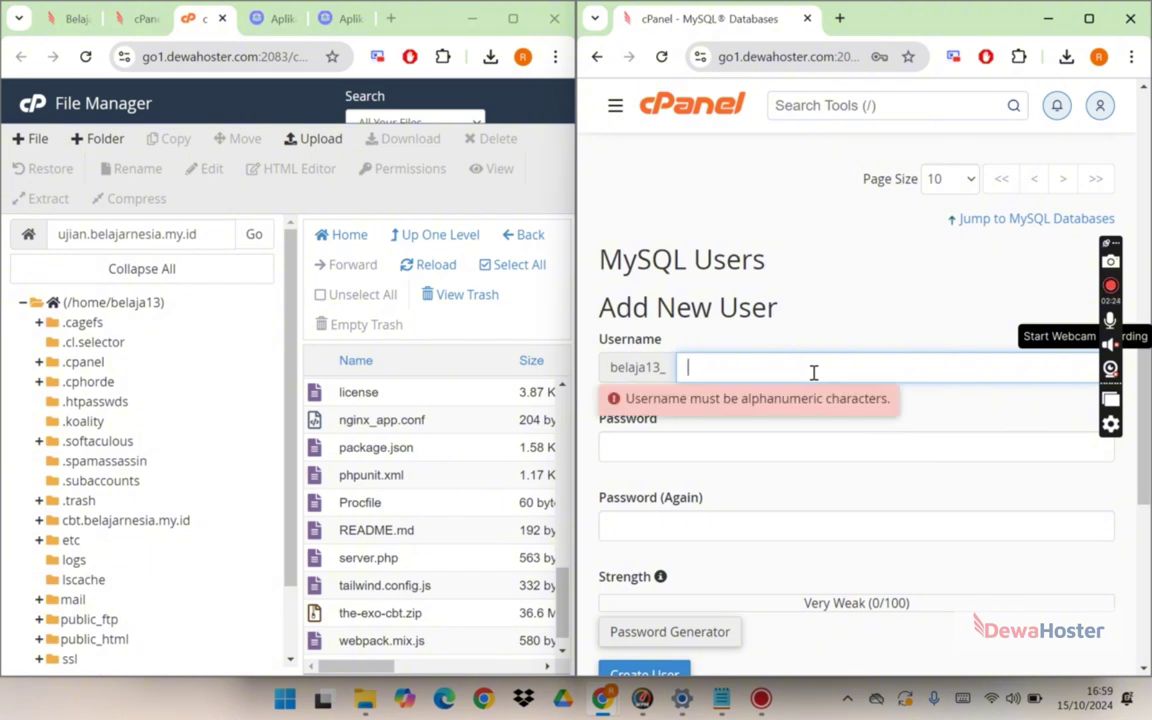
pyautogui.write('ujian')
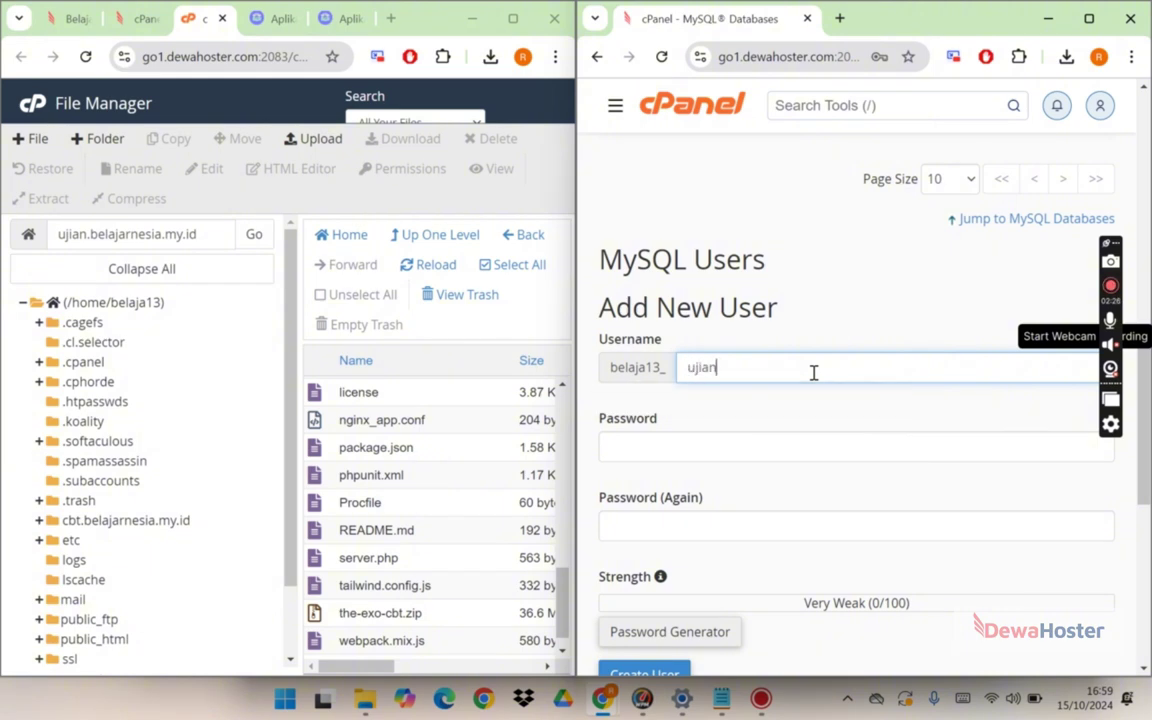
# Generate a password for the new MySQL user with the Password Generator and copy it.
pyautogui.click(713, 449)
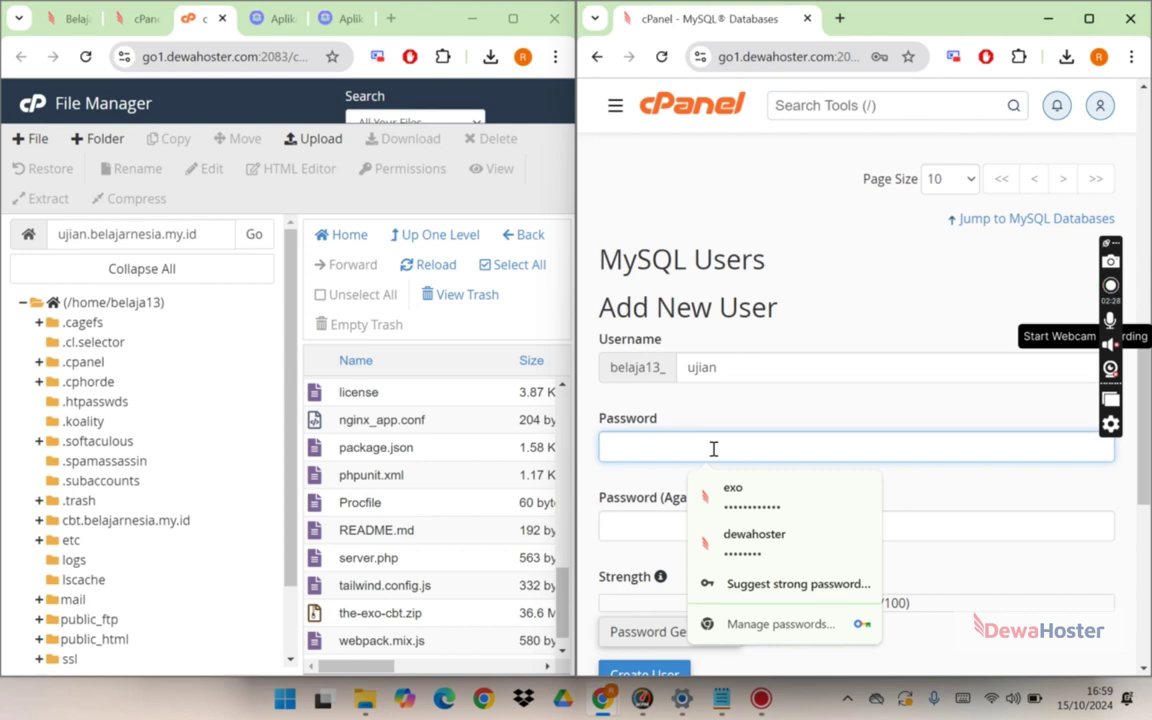
pyautogui.click(887, 414)
pyautogui.click(707, 636)
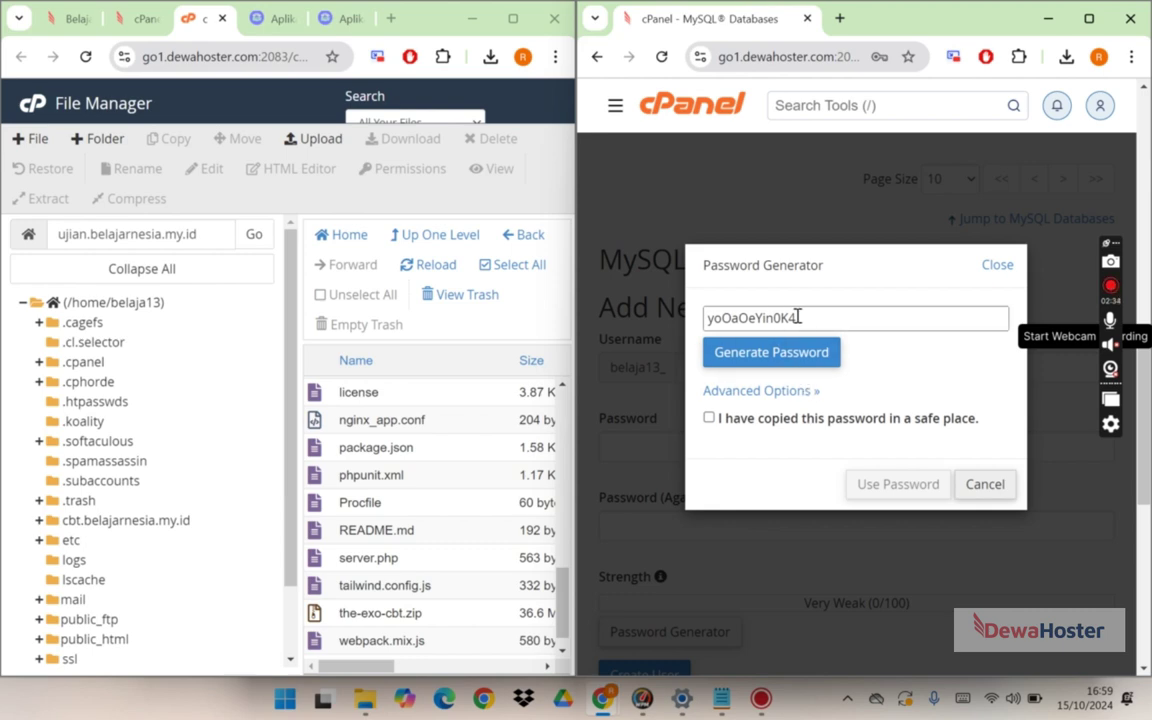
pyautogui.moveTo(797, 317); pyautogui.dragTo(688, 331)
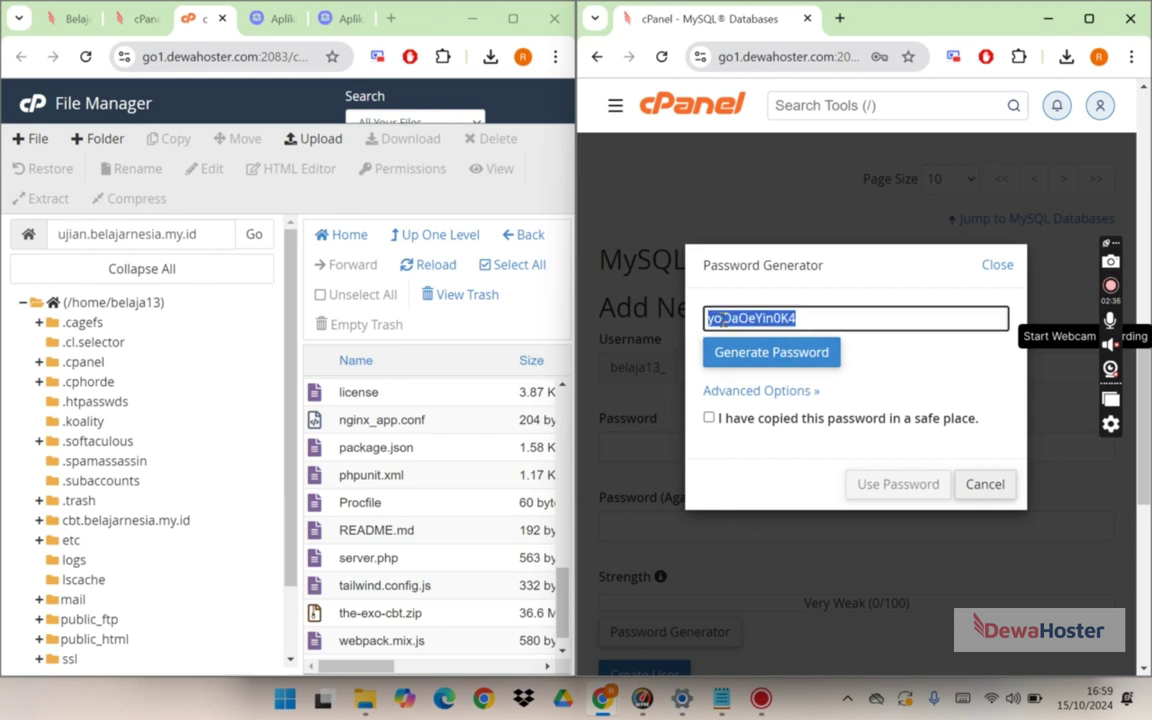
pyautogui.rightClick(720, 318)
pyautogui.click(787, 478)
# Switch to Notepad, paste the generated database user password into a note, and minimize the note window.
pyautogui.press('super')
pyautogui.write('n')
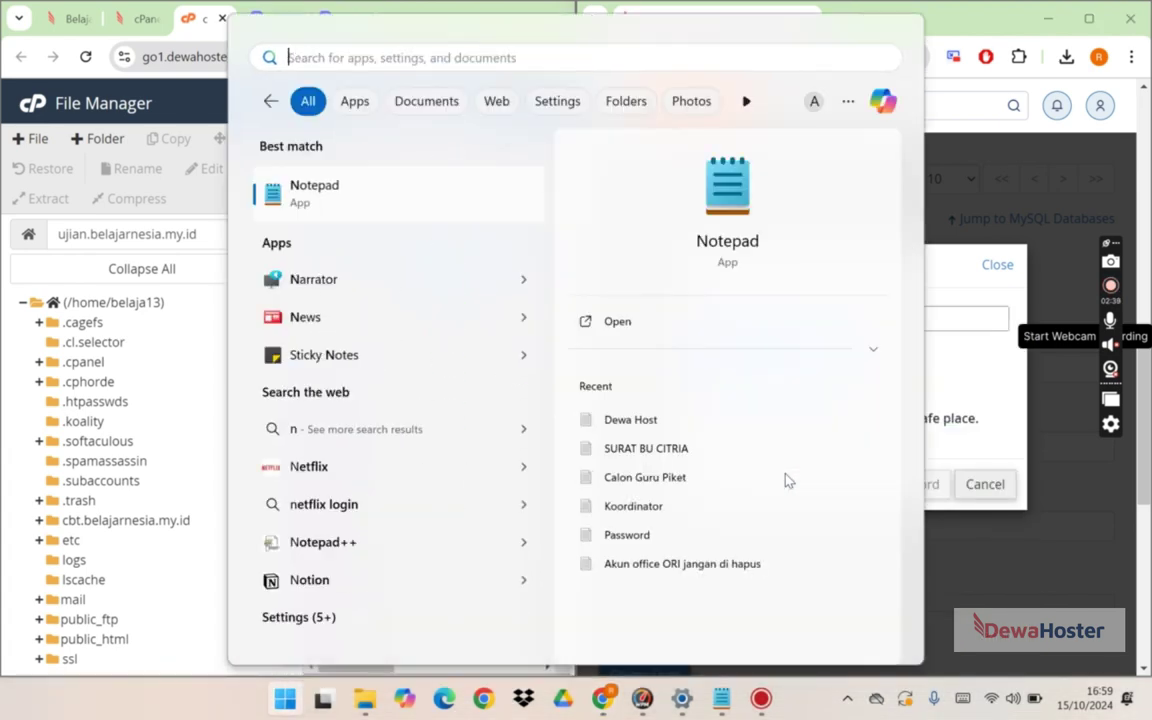
pyautogui.write('not')
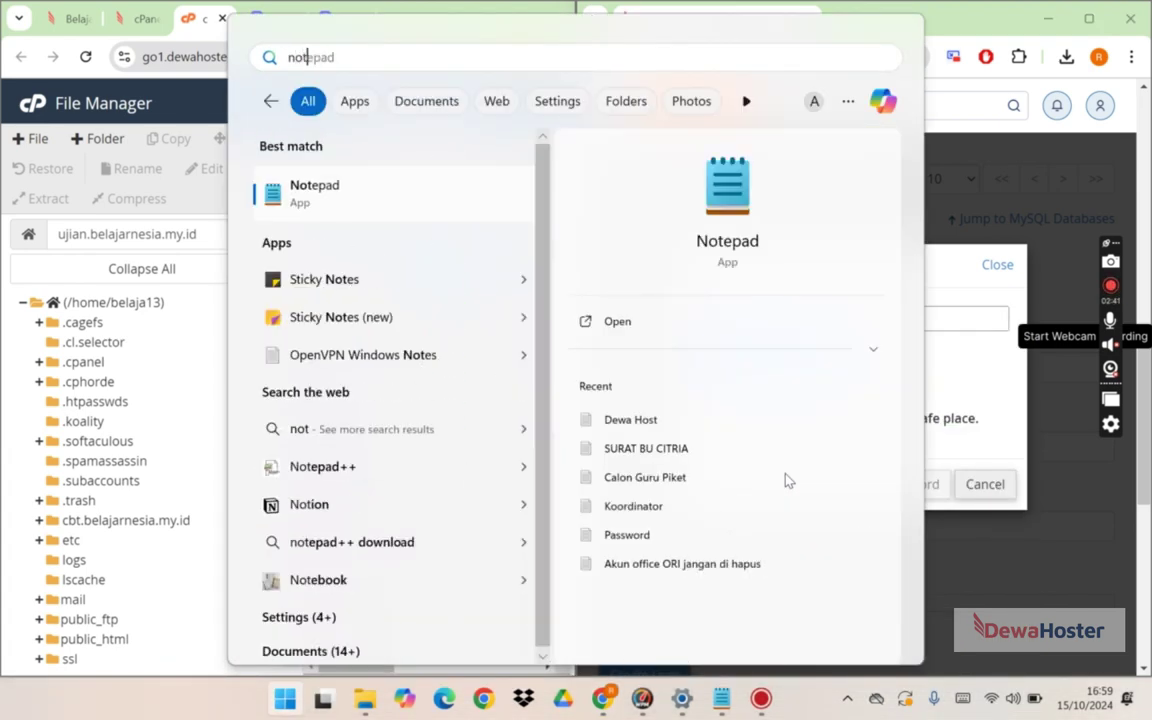
pyautogui.click(306, 186)
pyautogui.hotkey('ctrl', 'v')
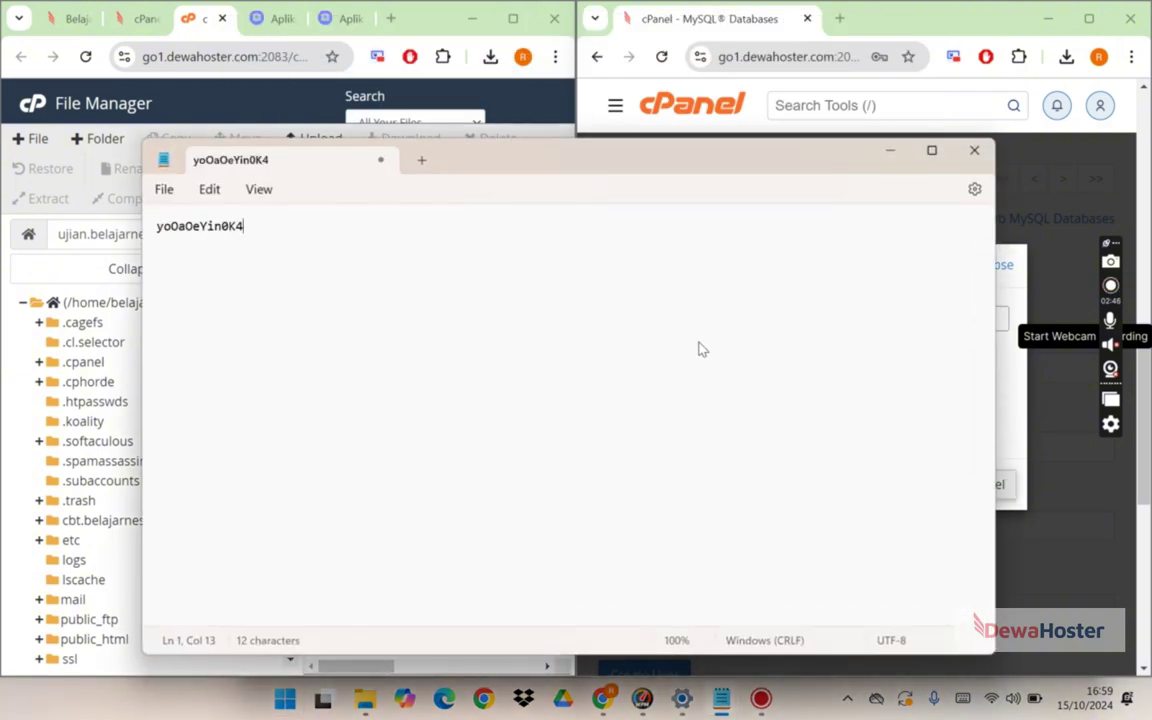
pyautogui.click(886, 154)
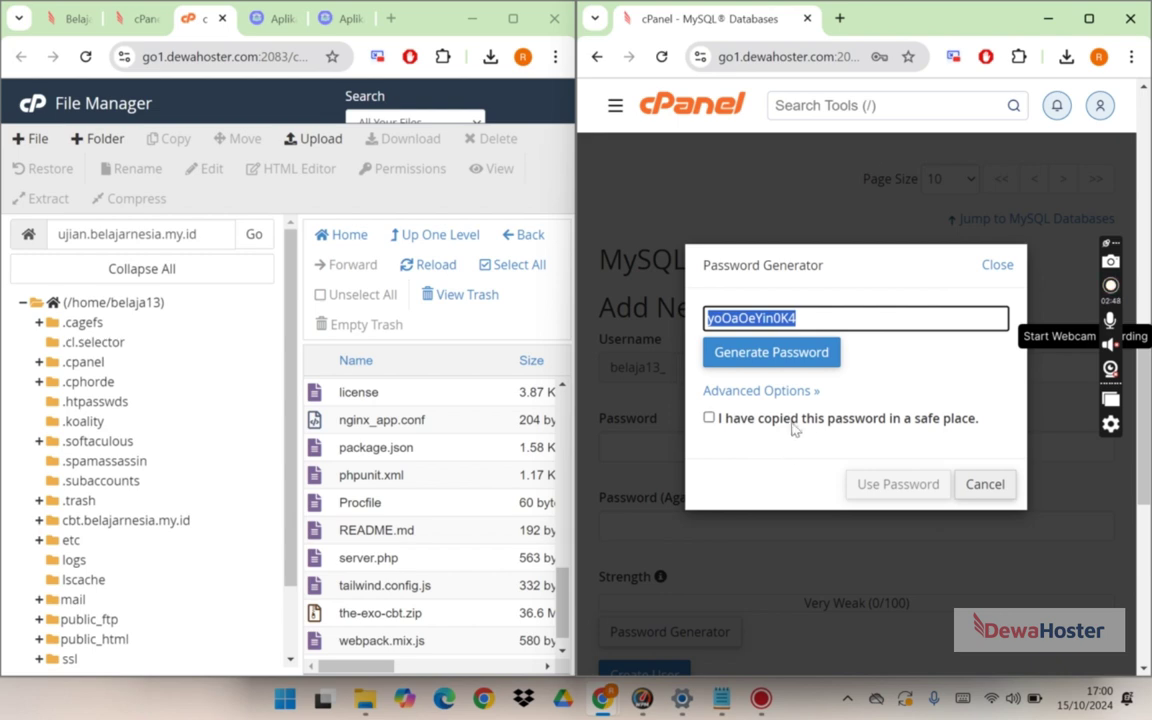
# Fill the password fields with the generated password, create the MySQL user, and decline saving the password in the browser.
pyautogui.click(756, 425)
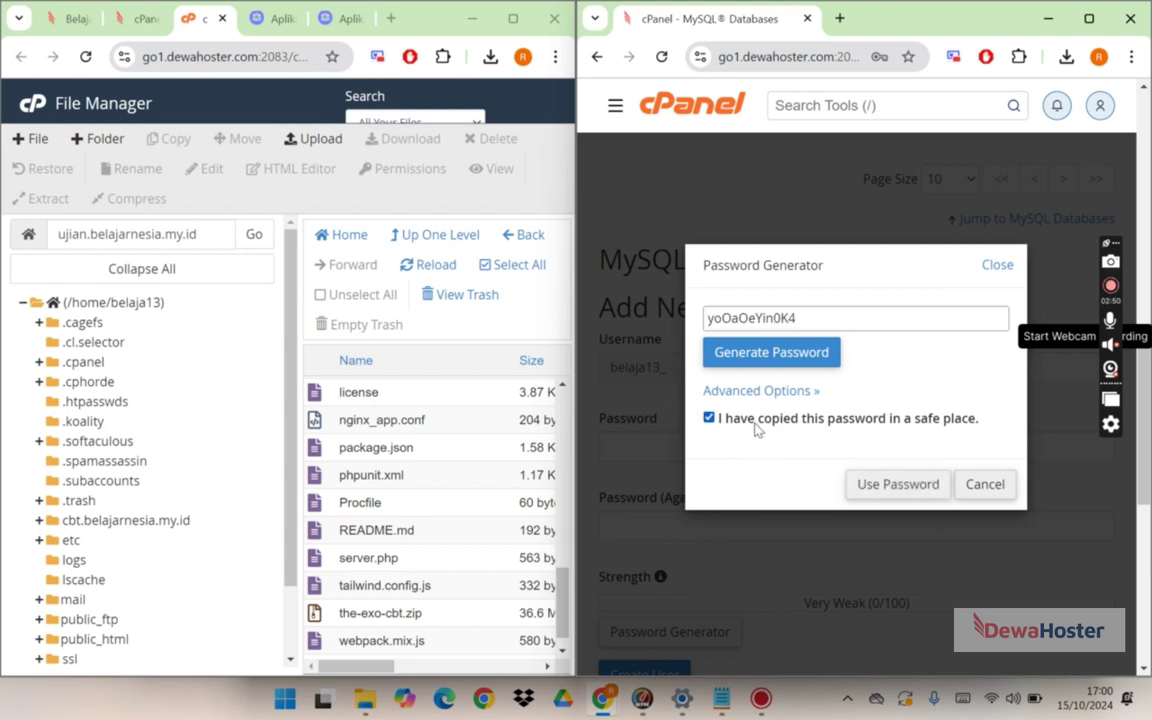
pyautogui.click(897, 483)
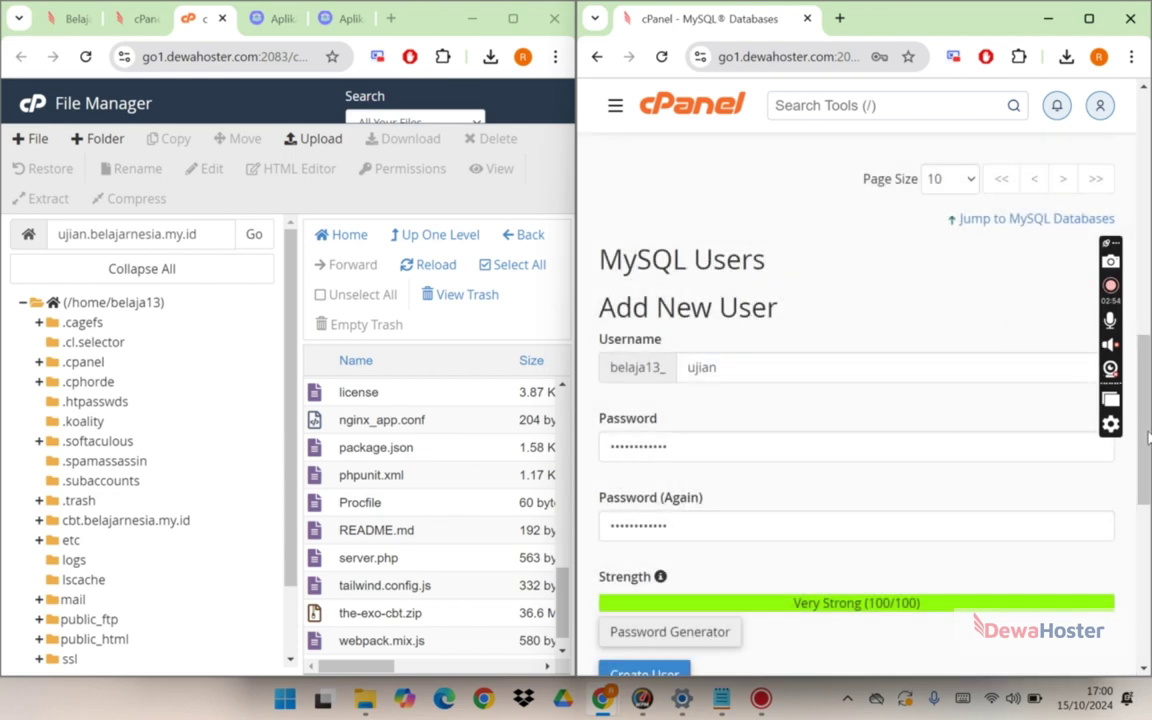
pyautogui.scroll(-4, 850, 440)
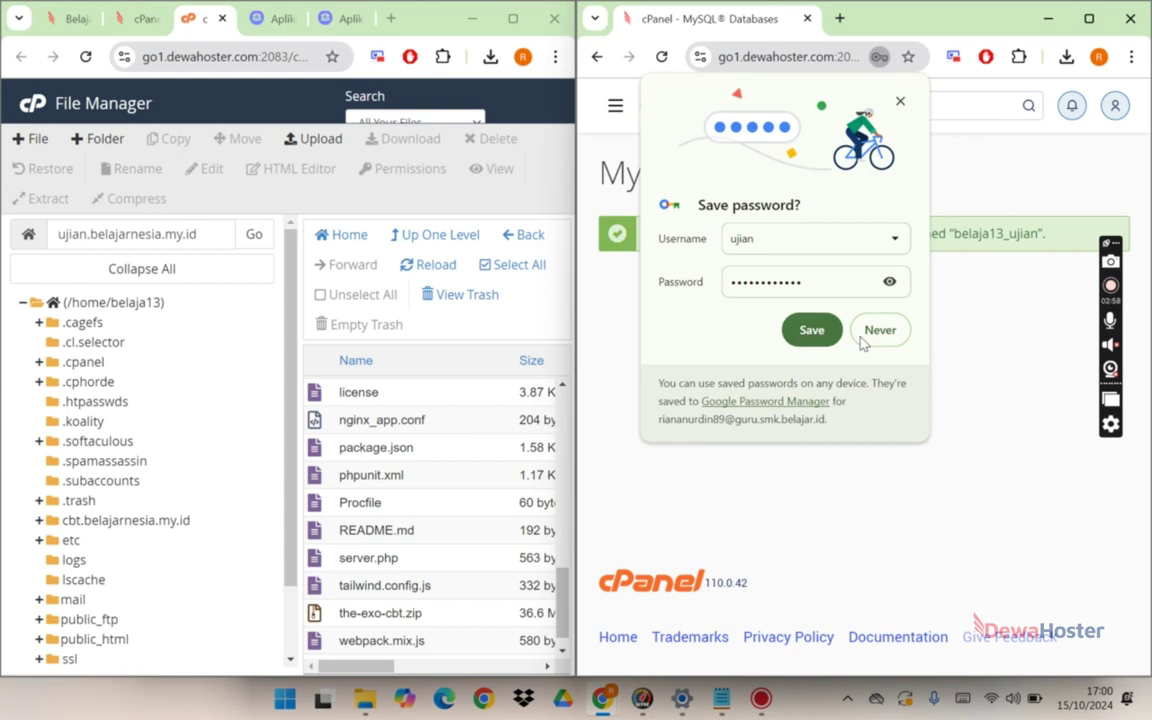
pyautogui.click(870, 336)
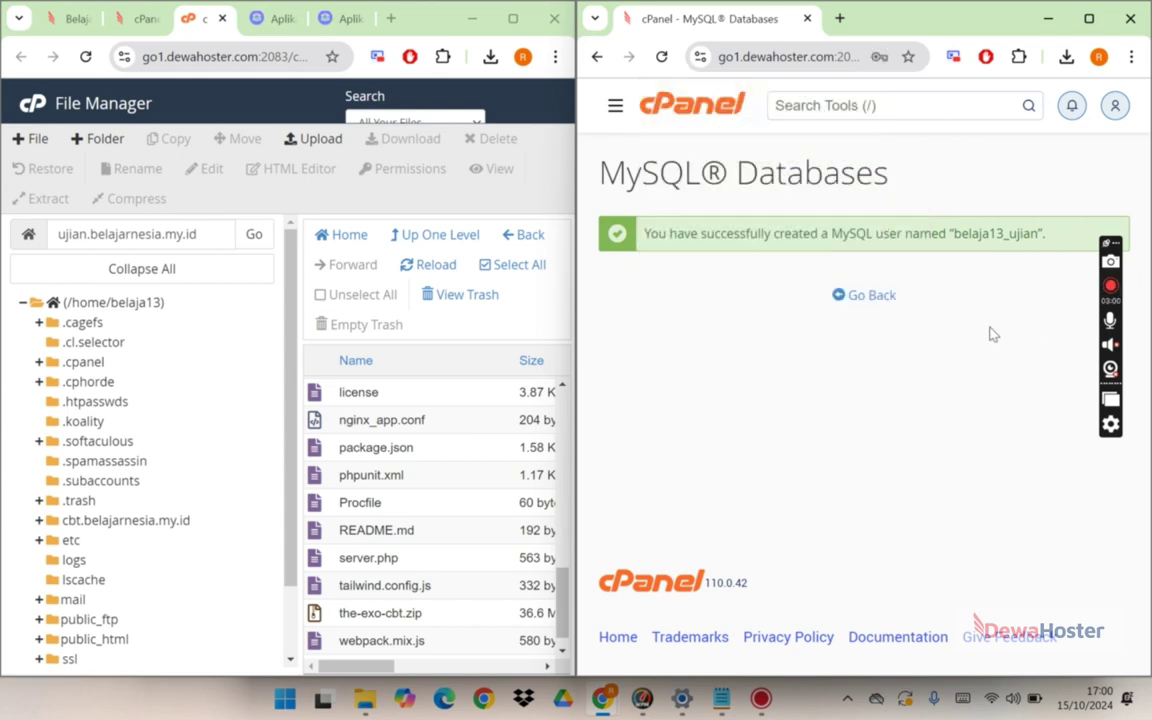
# Return to MySQL Databases and add the ujian user to the ujian database.
pyautogui.click(880, 300)
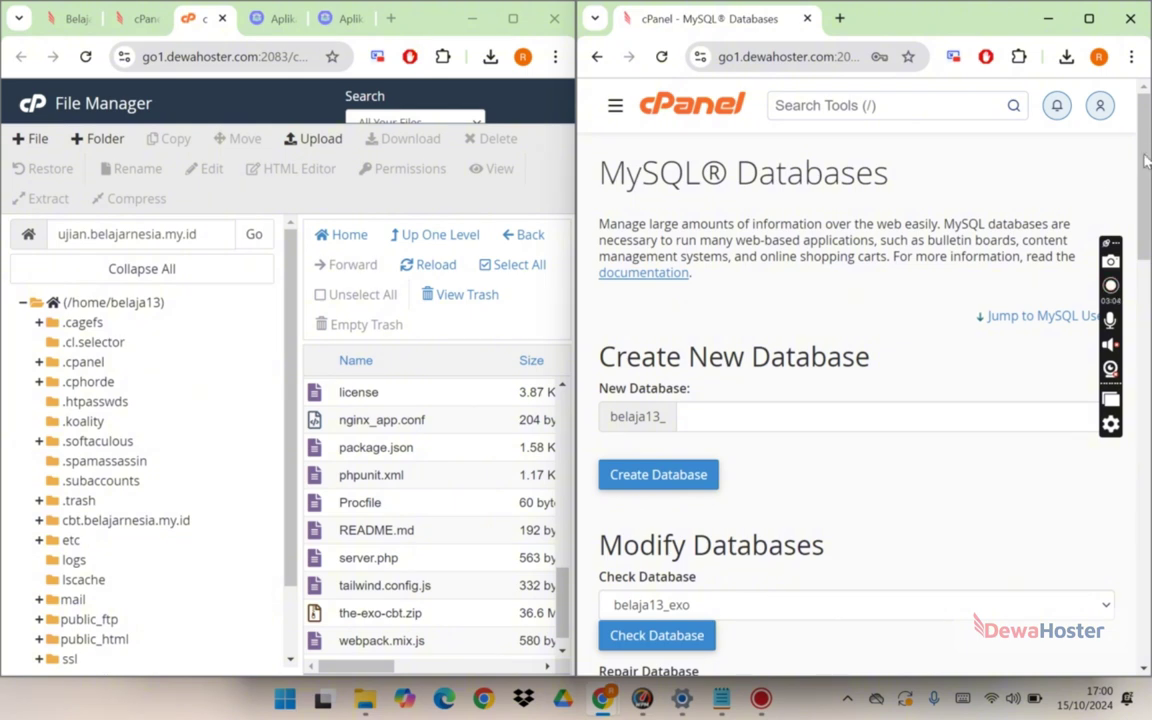
pyautogui.moveTo(1146, 160); pyautogui.dragTo(1148, 545)
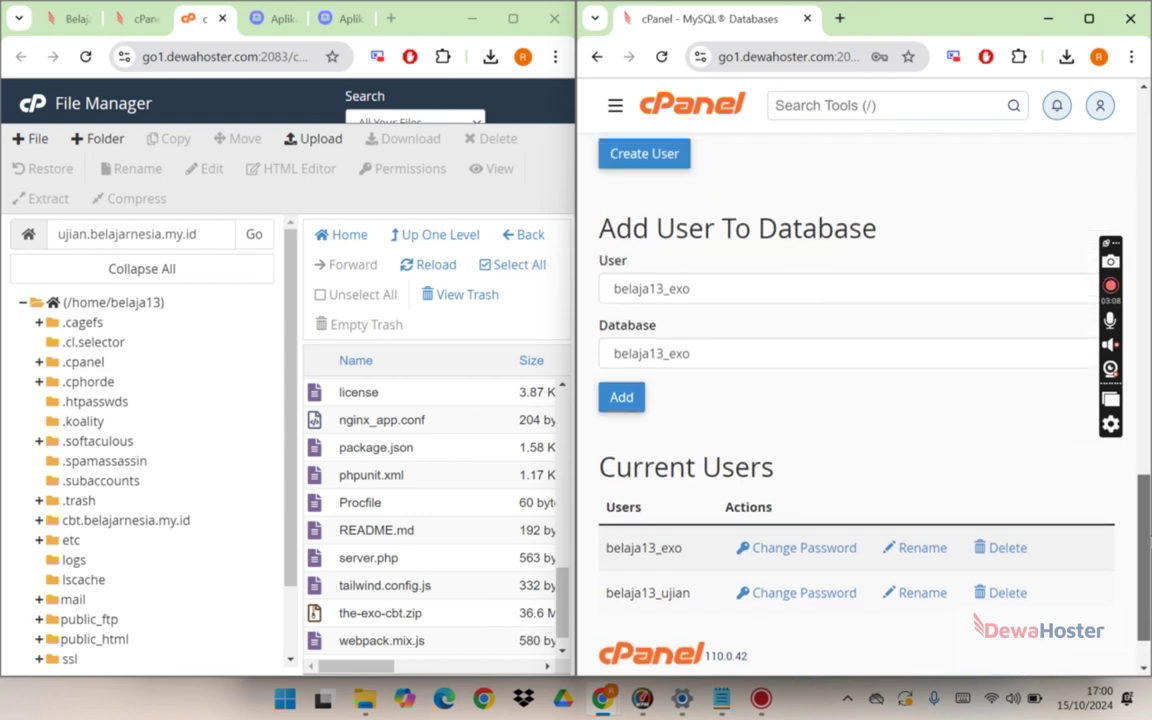
pyautogui.click(731, 290)
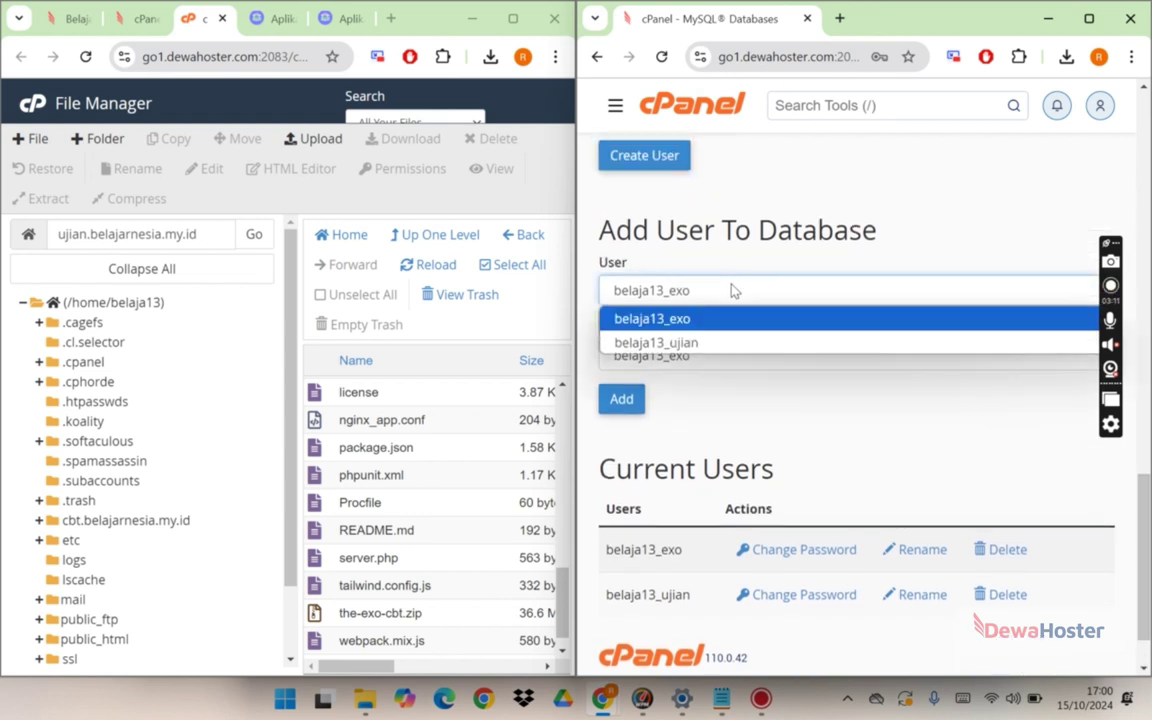
pyautogui.click(676, 320)
pyautogui.press('Down')
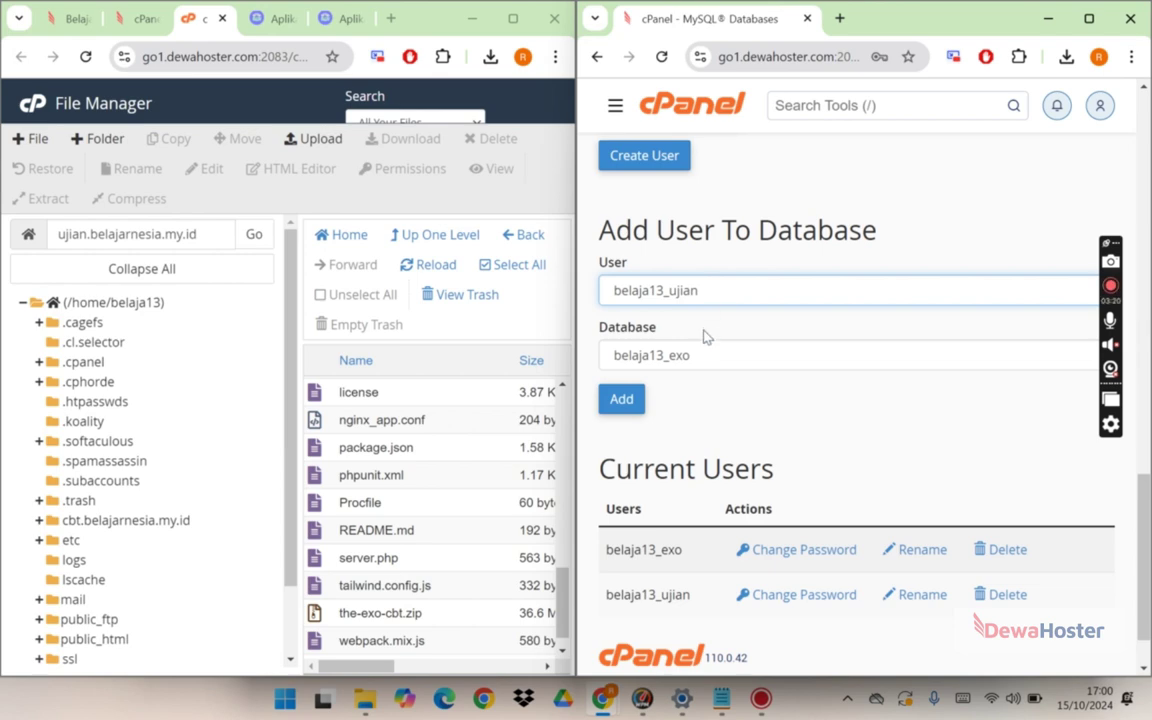
pyautogui.click(688, 356)
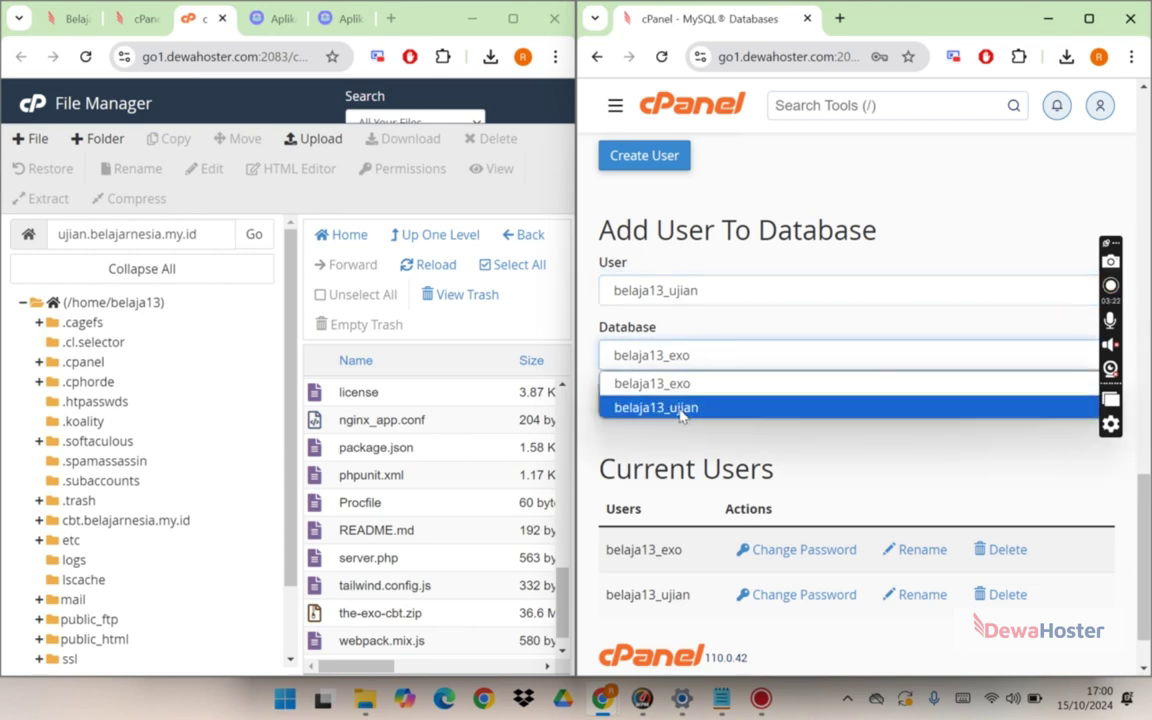
pyautogui.click(686, 407)
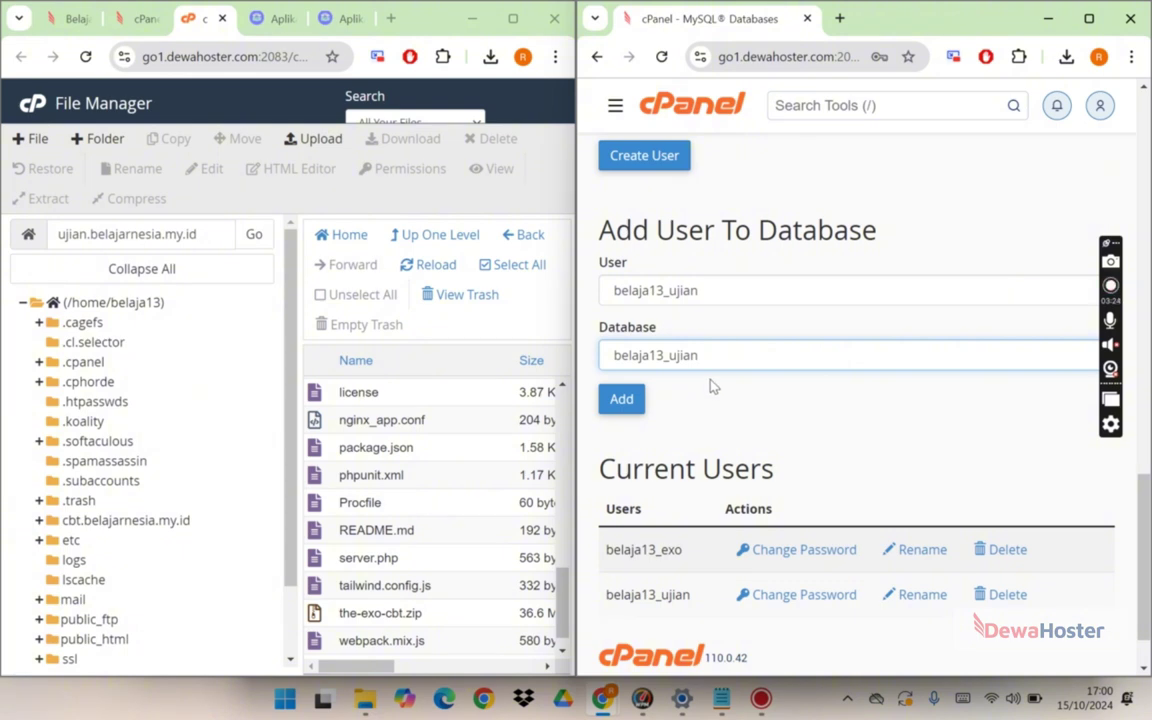
pyautogui.click(644, 408)
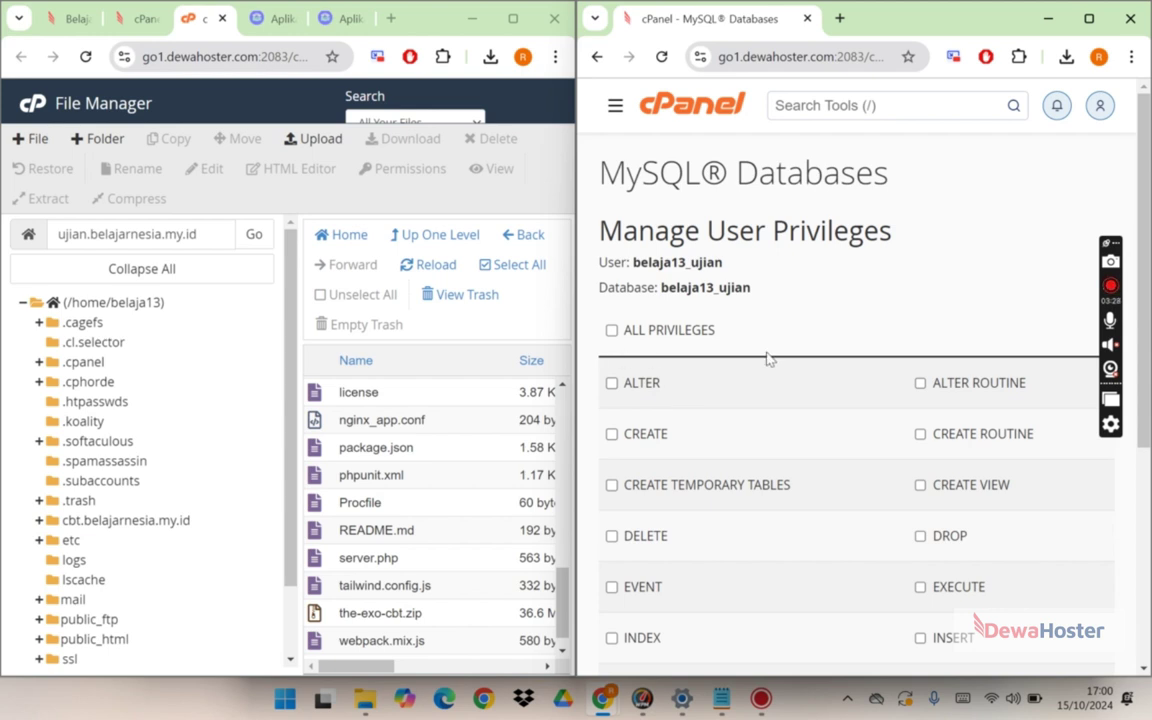
# Grant the ujian user ALL PRIVILEGES on the ujian database, save the changes, and dismiss the notification.
pyautogui.click(612, 331)
pyautogui.scroll(-4, 900, 400)
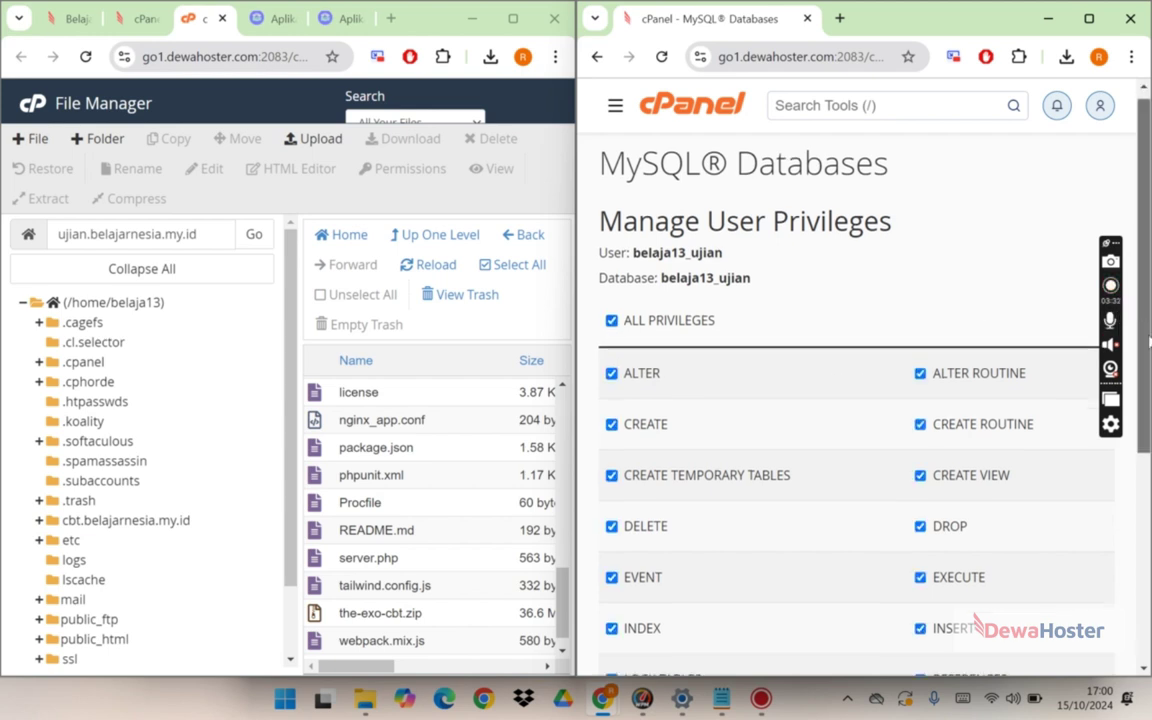
pyautogui.click(668, 488)
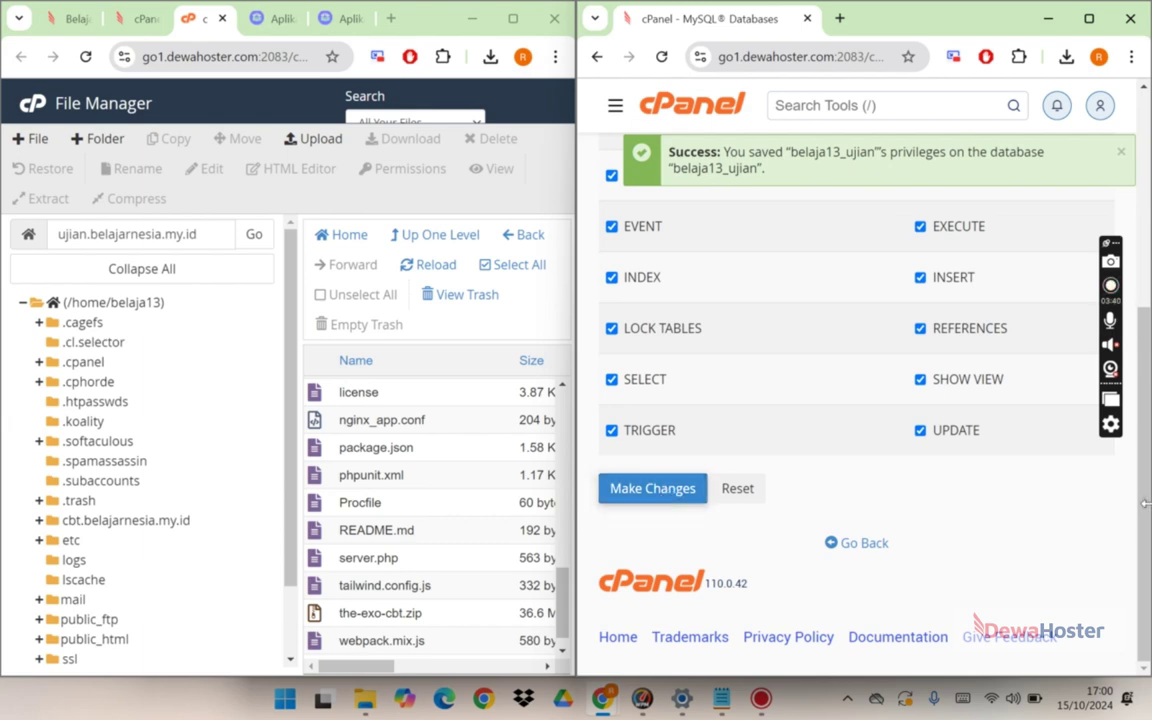
pyautogui.scroll(3, 1145, 504)
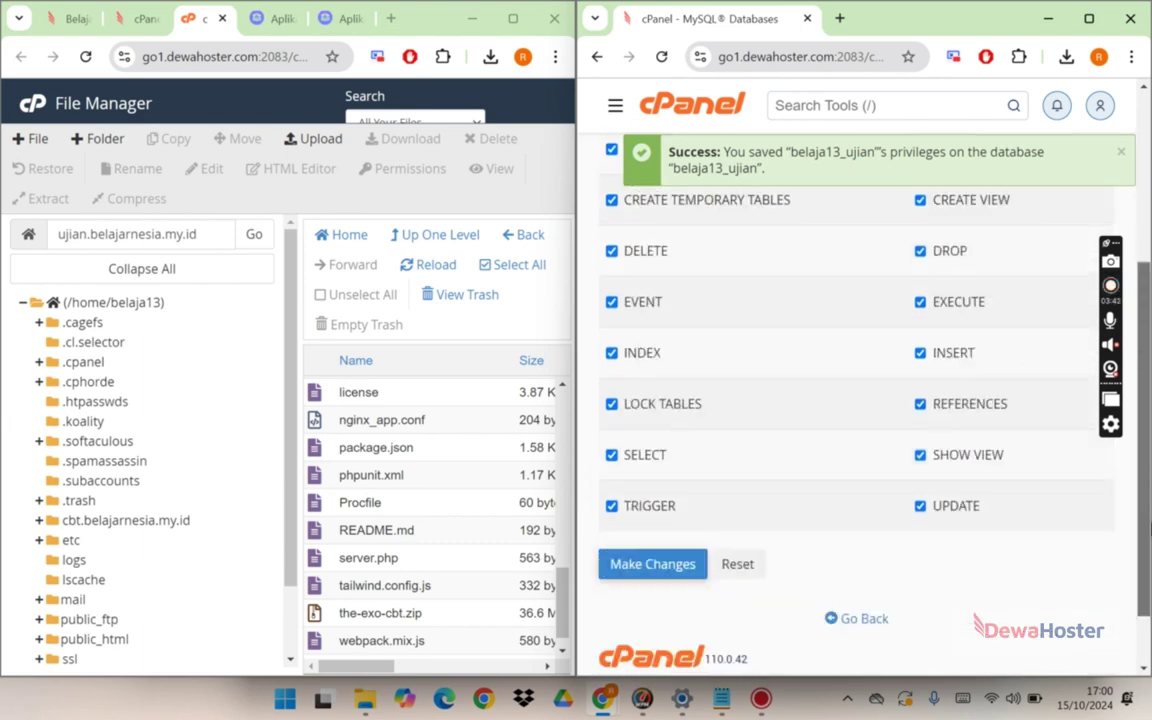
pyautogui.scroll(-2, 870, 497)
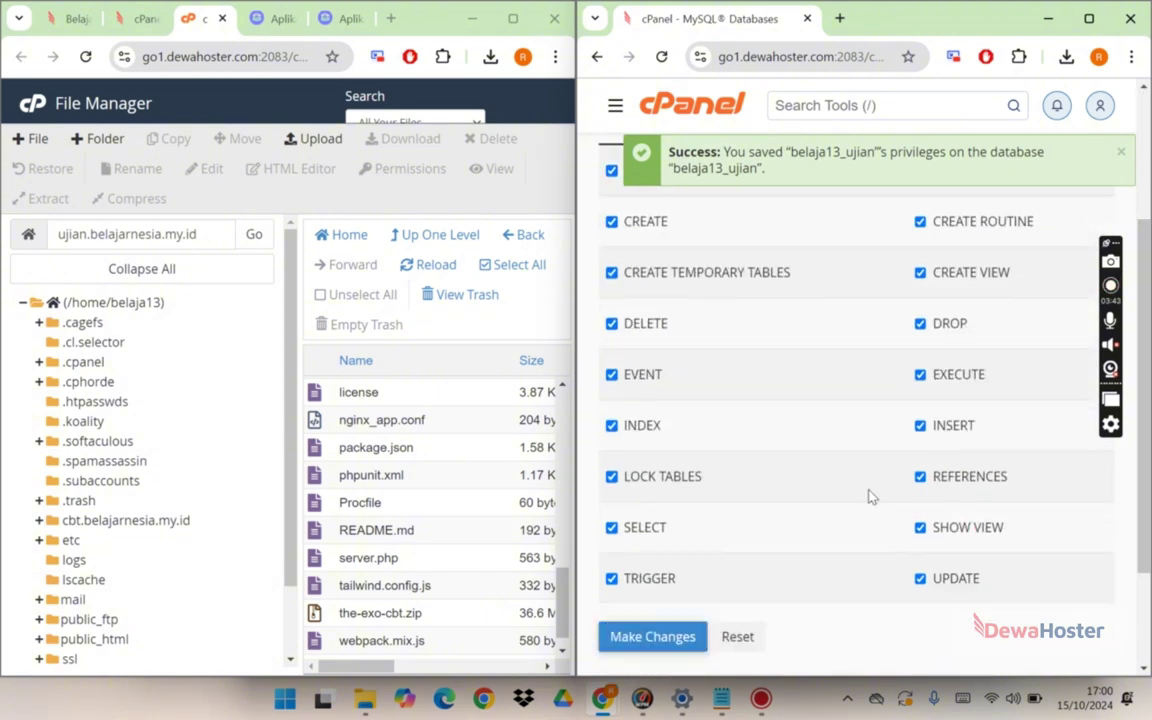
pyautogui.click(680, 637)
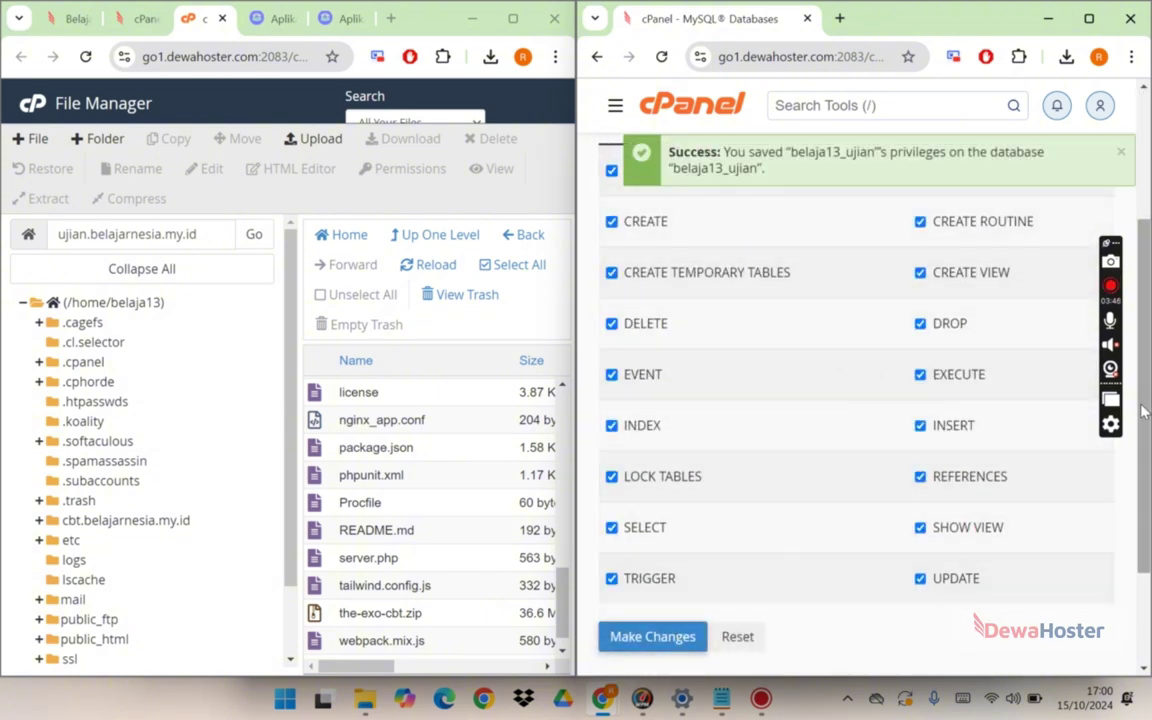
pyautogui.scroll(5, 1145, 410)
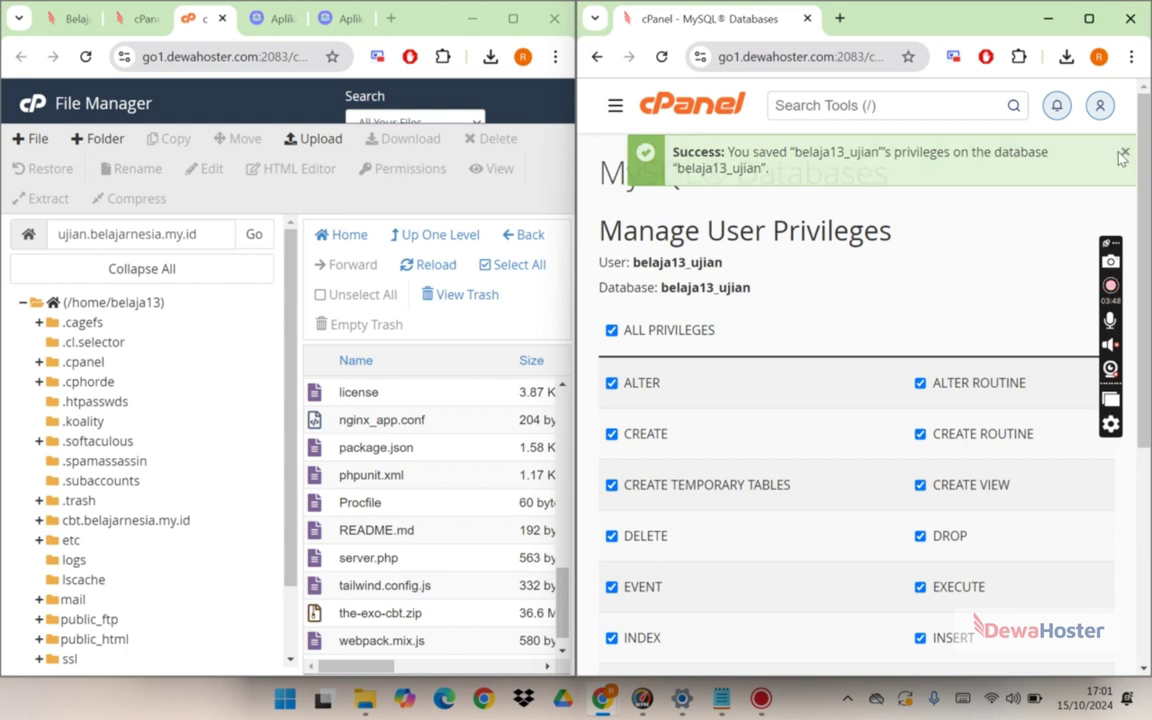
pyautogui.click(1123, 154)
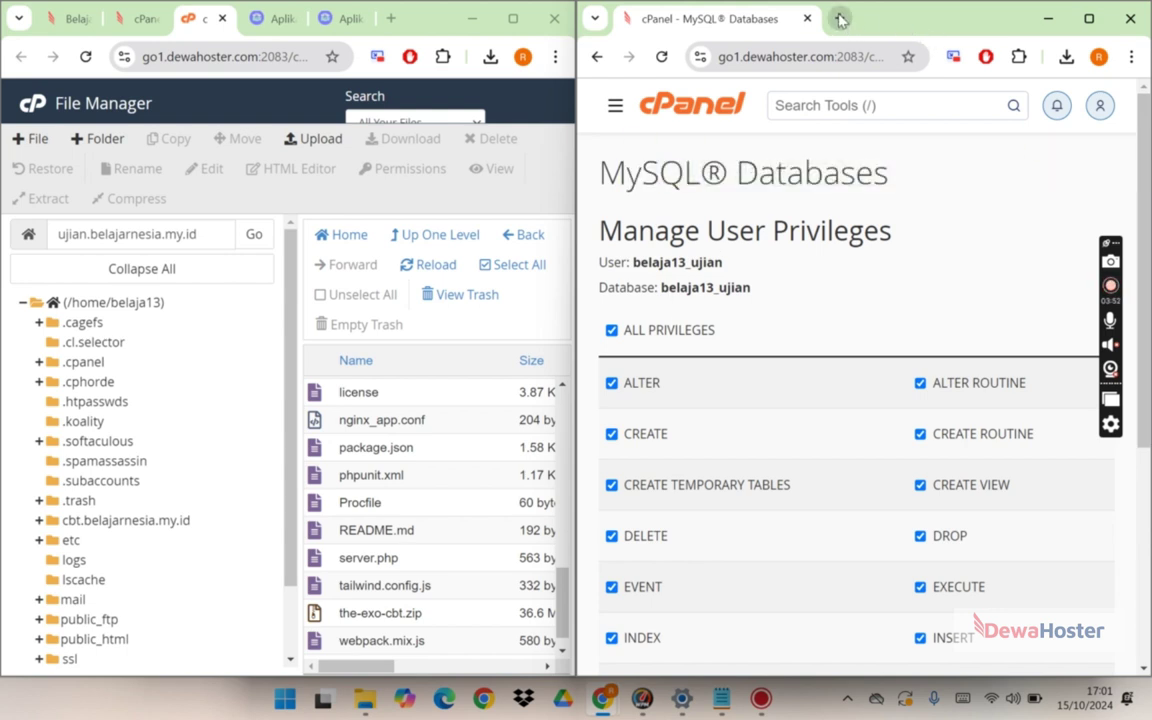
# Go back to the cPanel Tools page, find "data", and open phpMyAdmin.
pyautogui.click(690, 106)
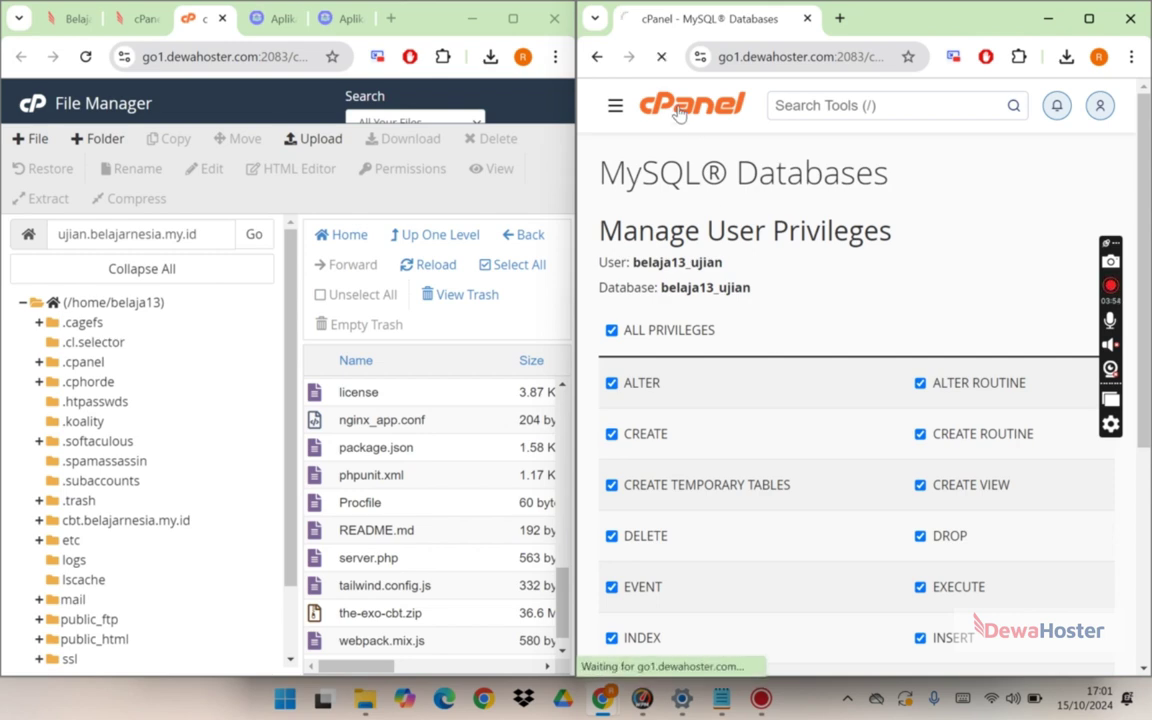
pyautogui.hotkey('ctrl', 'f')
pyautogui.write('data')
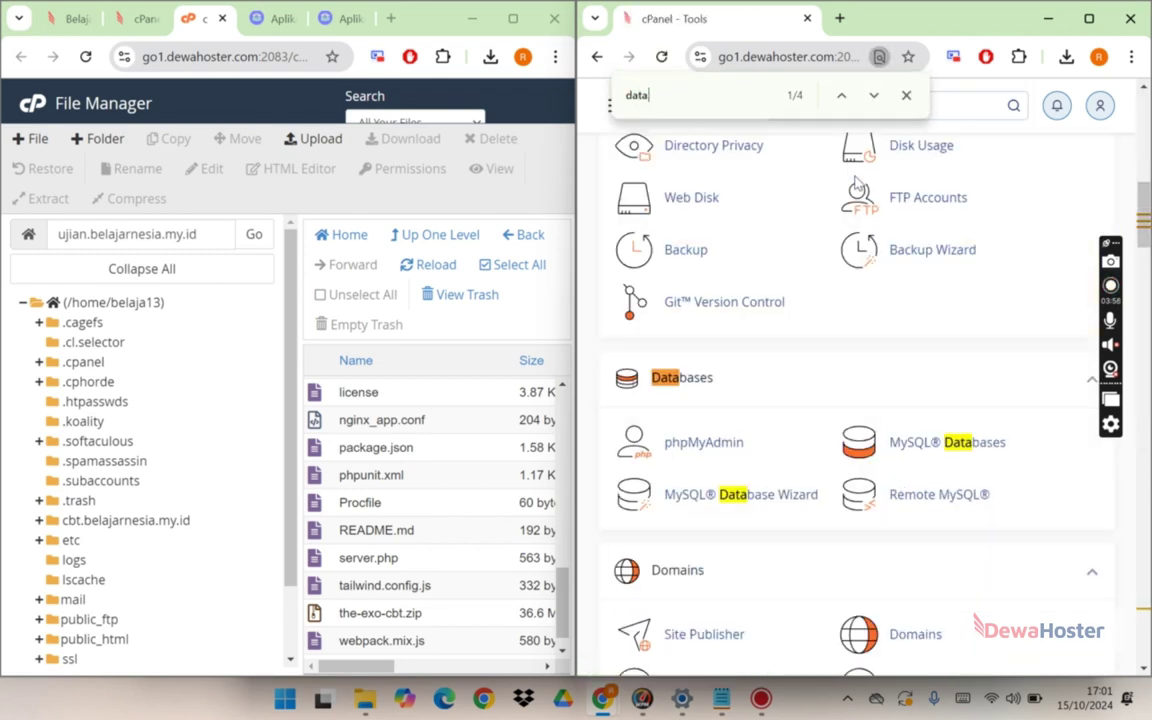
pyautogui.press('Return')
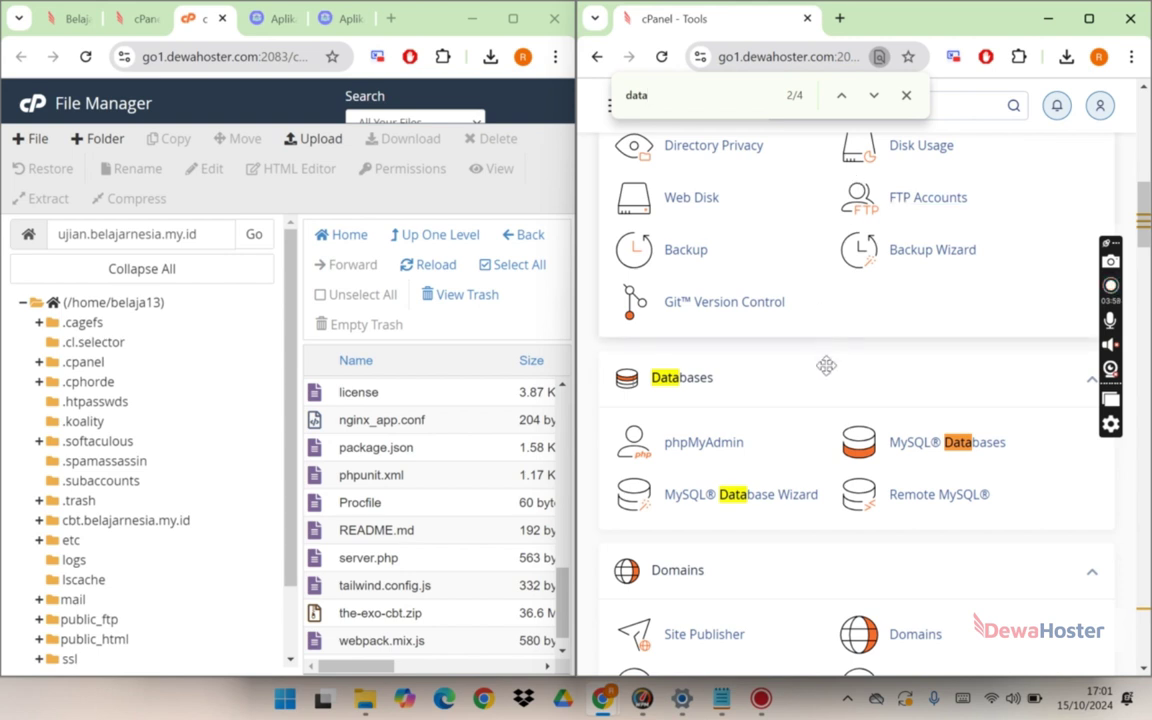
pyautogui.click(713, 448)
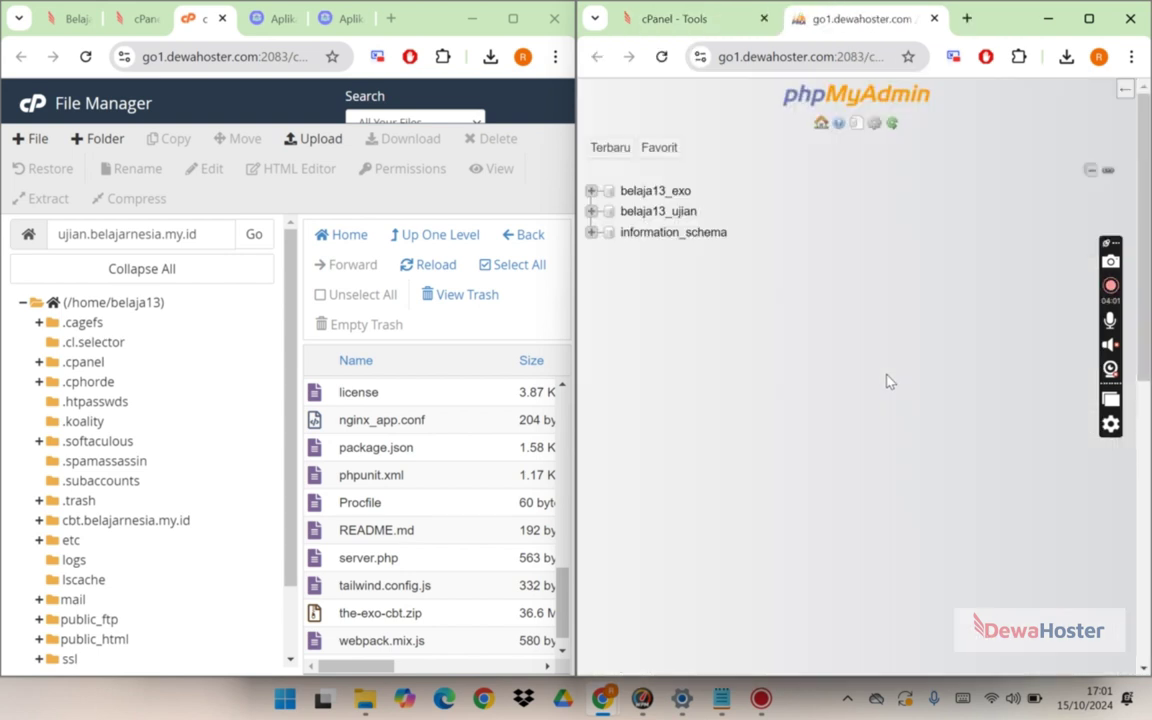
# Open the ujian database in phpMyAdmin and maximize the browser window.
pyautogui.click(674, 214)
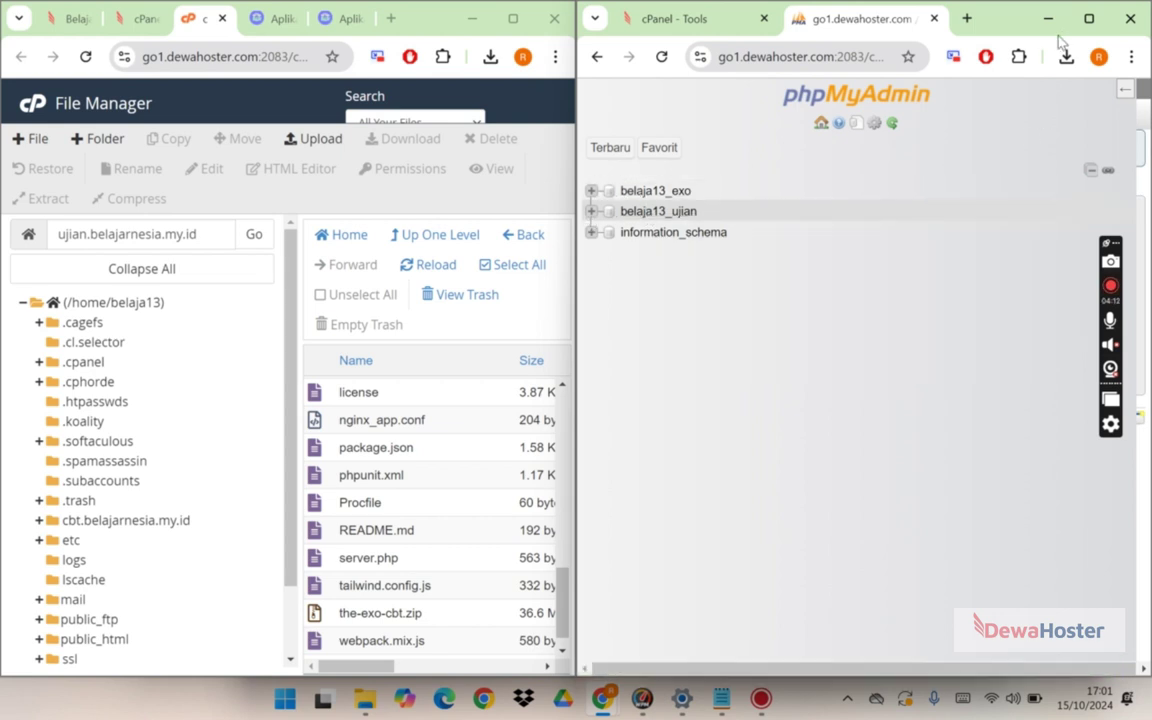
pyautogui.click(1088, 30)
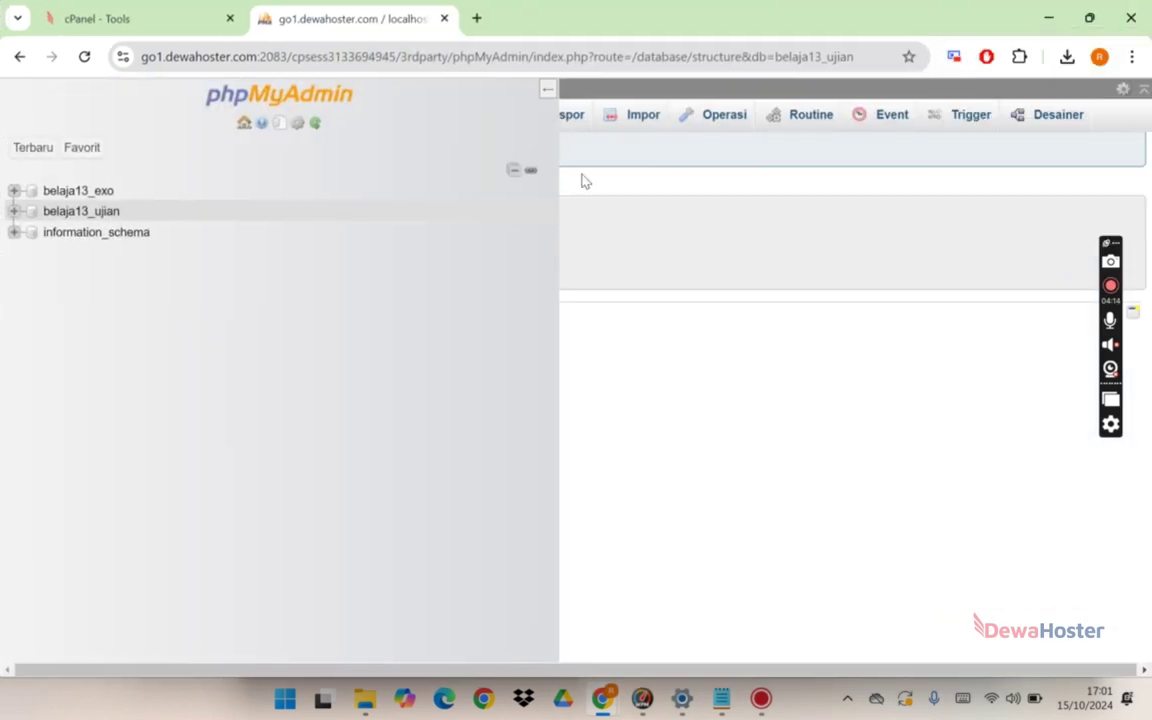
# Collapse the phpMyAdmin navigation panel and open the import page for the ujian database.
pyautogui.click(547, 93)
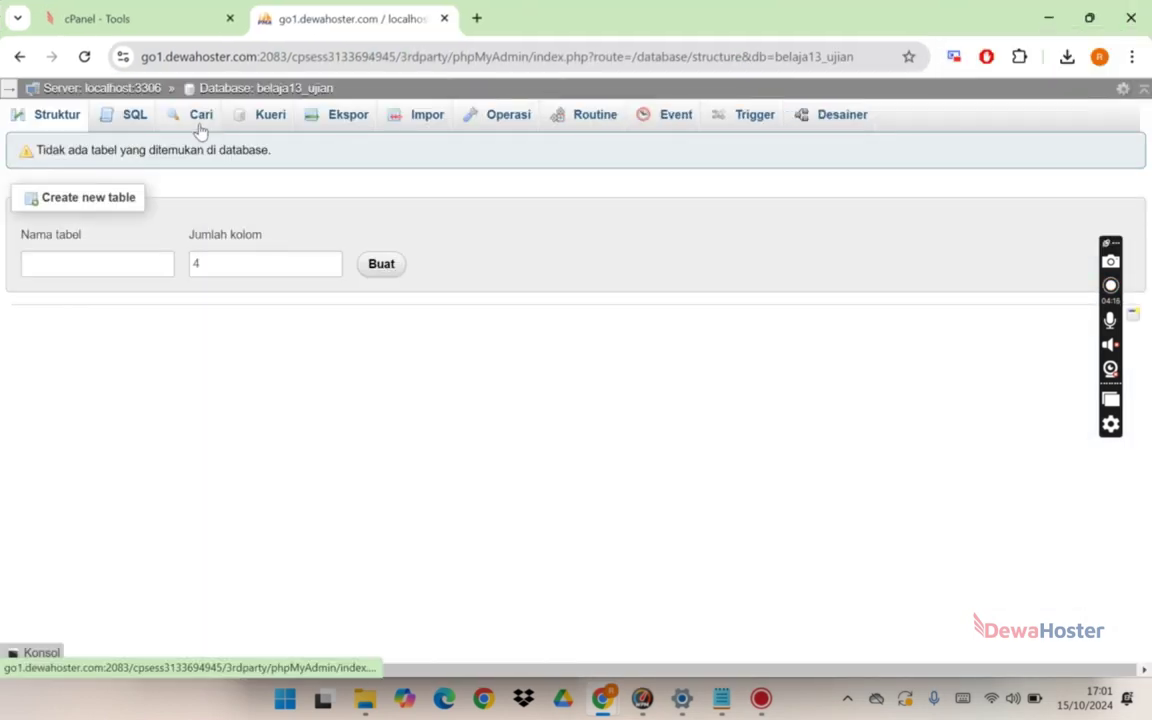
pyautogui.click(289, 90)
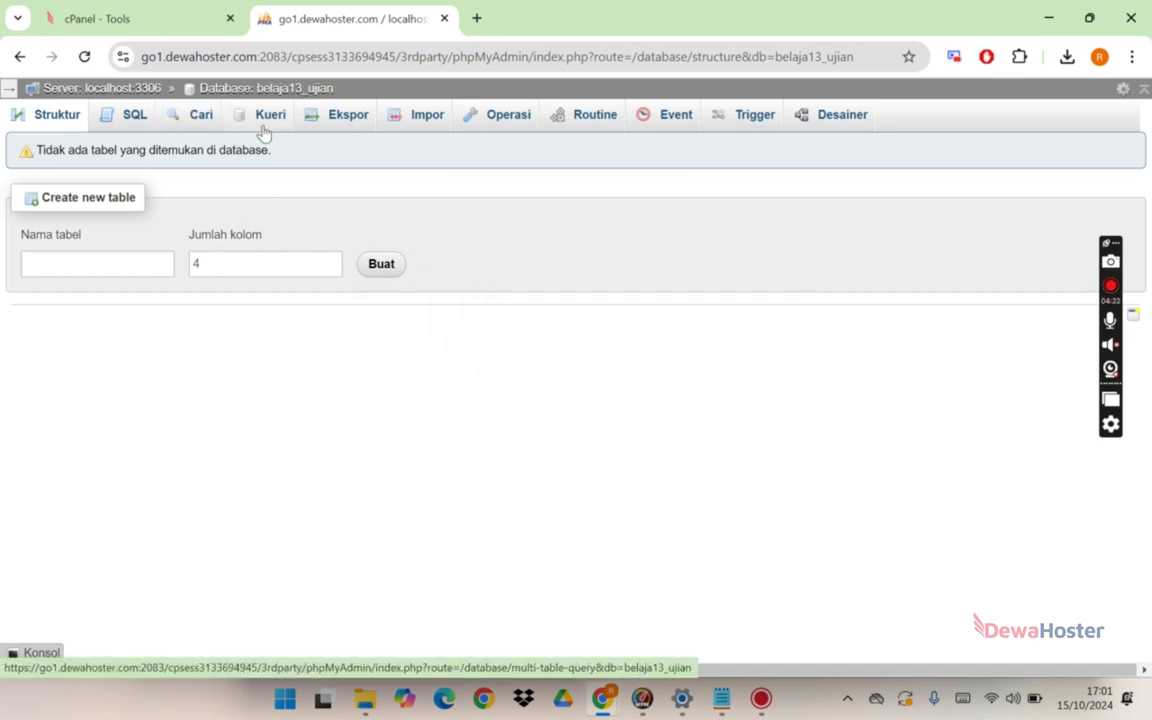
pyautogui.click(427, 119)
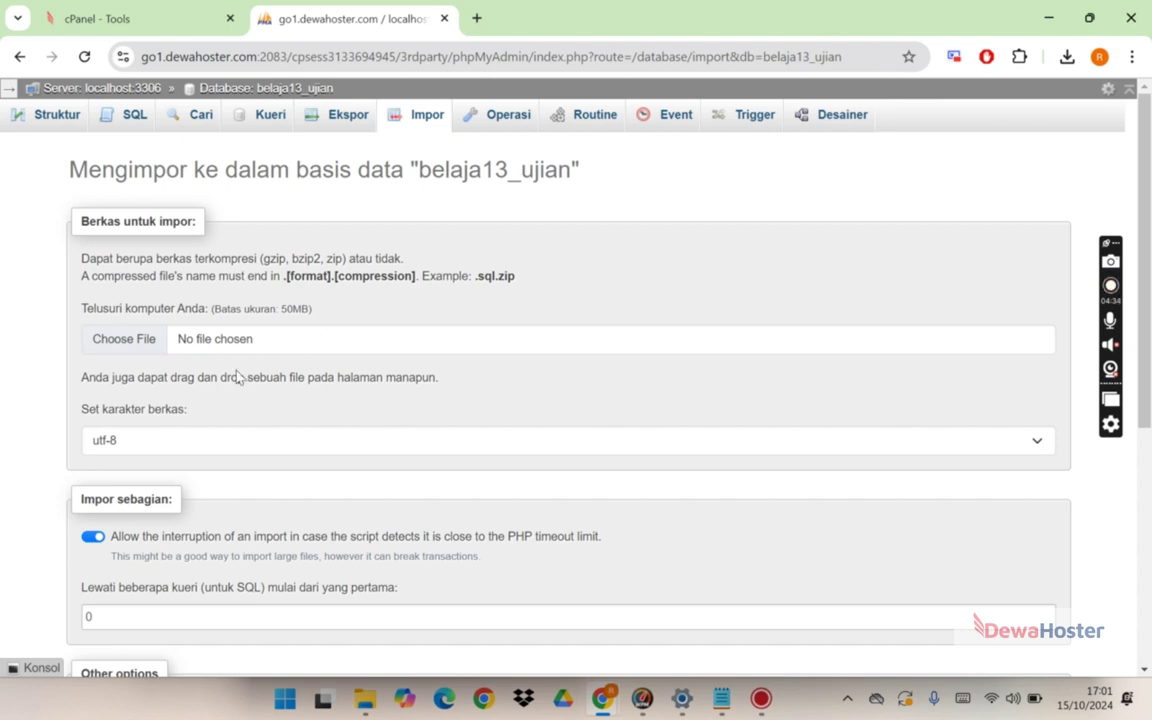
# Choose dump-mysql from the exo-cbt3.16.4.build-5 - ristretto-compiled folder inside Documents' extraordinarycbt folder as the file to import.
pyautogui.click(155, 340)
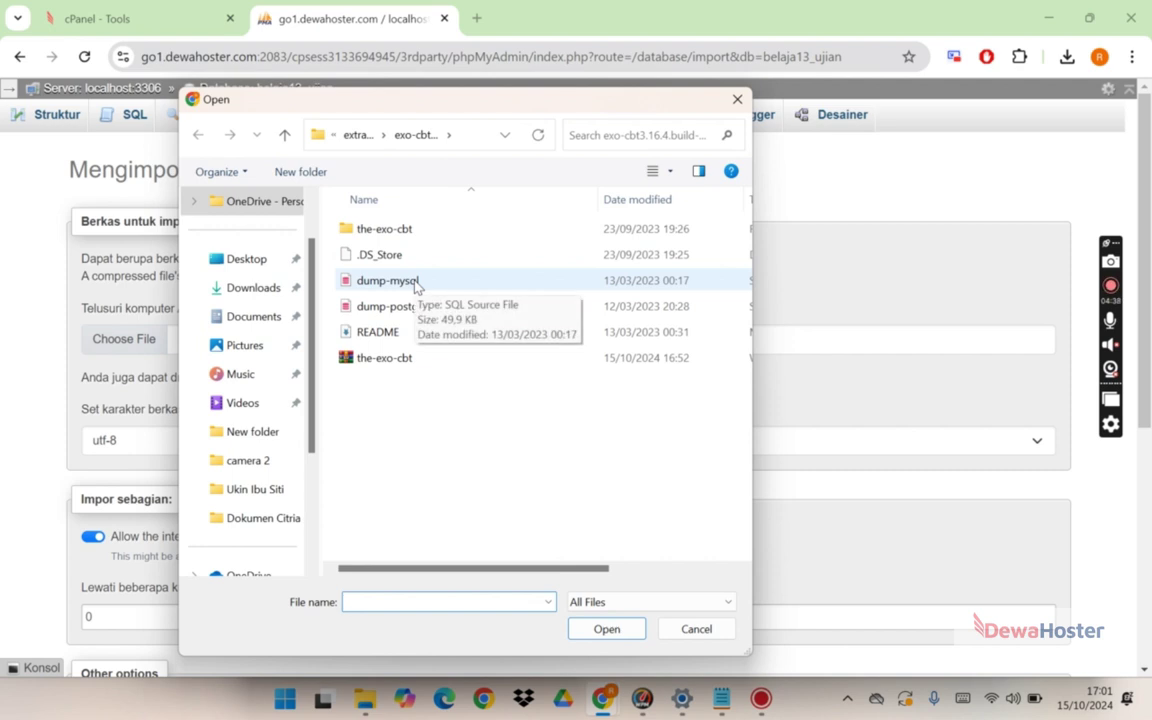
pyautogui.click(385, 281)
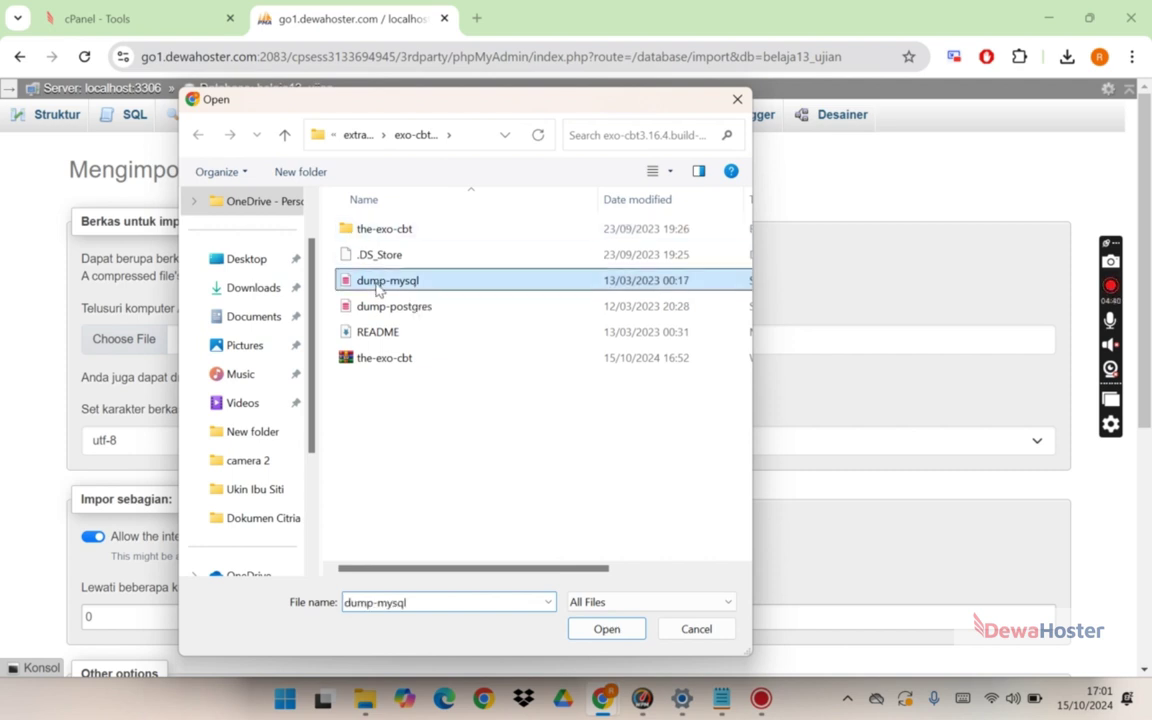
pyautogui.click(358, 136)
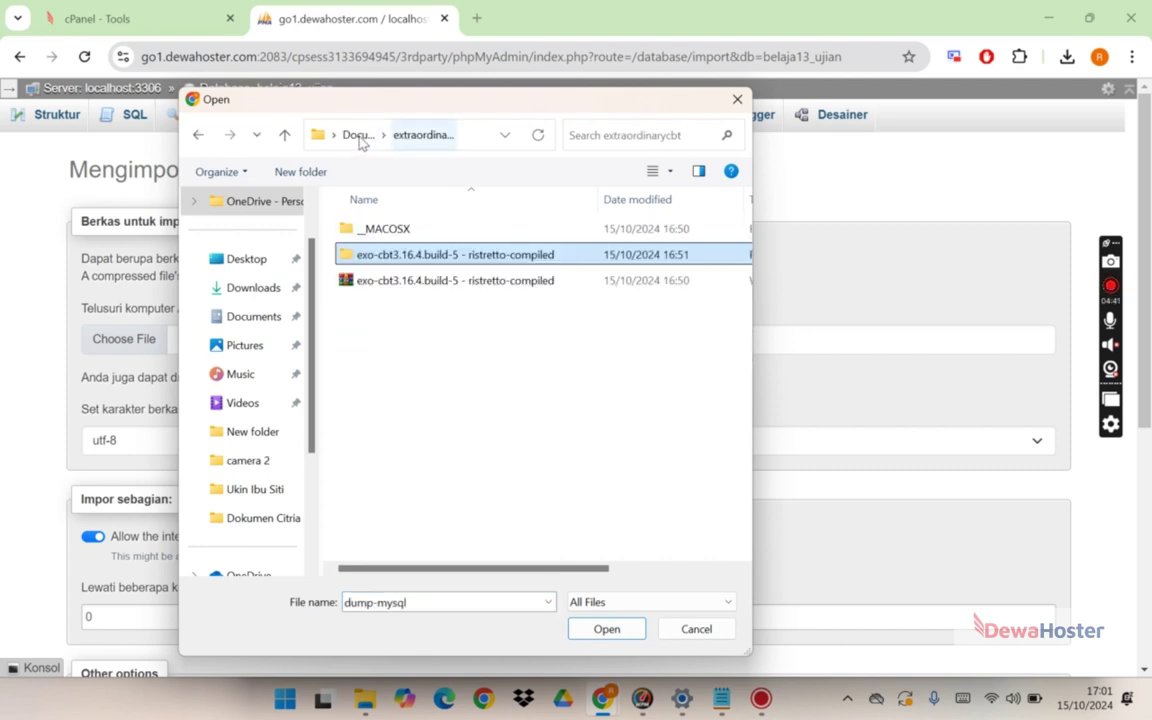
pyautogui.click(272, 318)
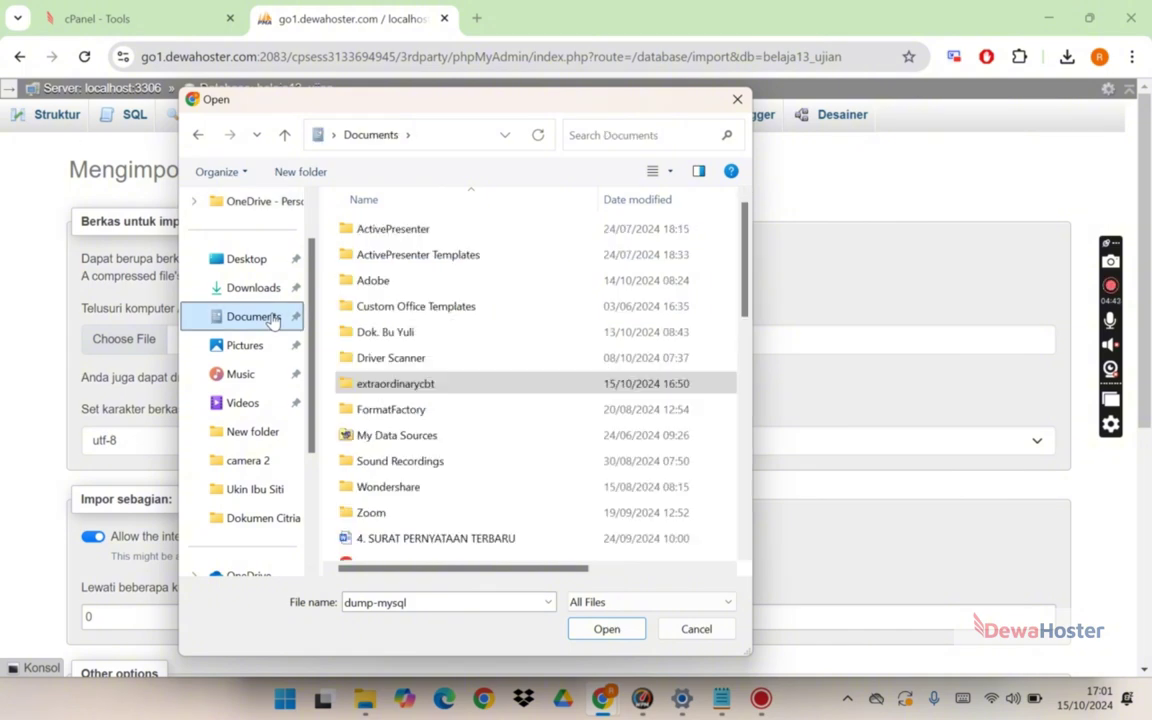
pyautogui.doubleClick(430, 384)
pyautogui.doubleClick(405, 256)
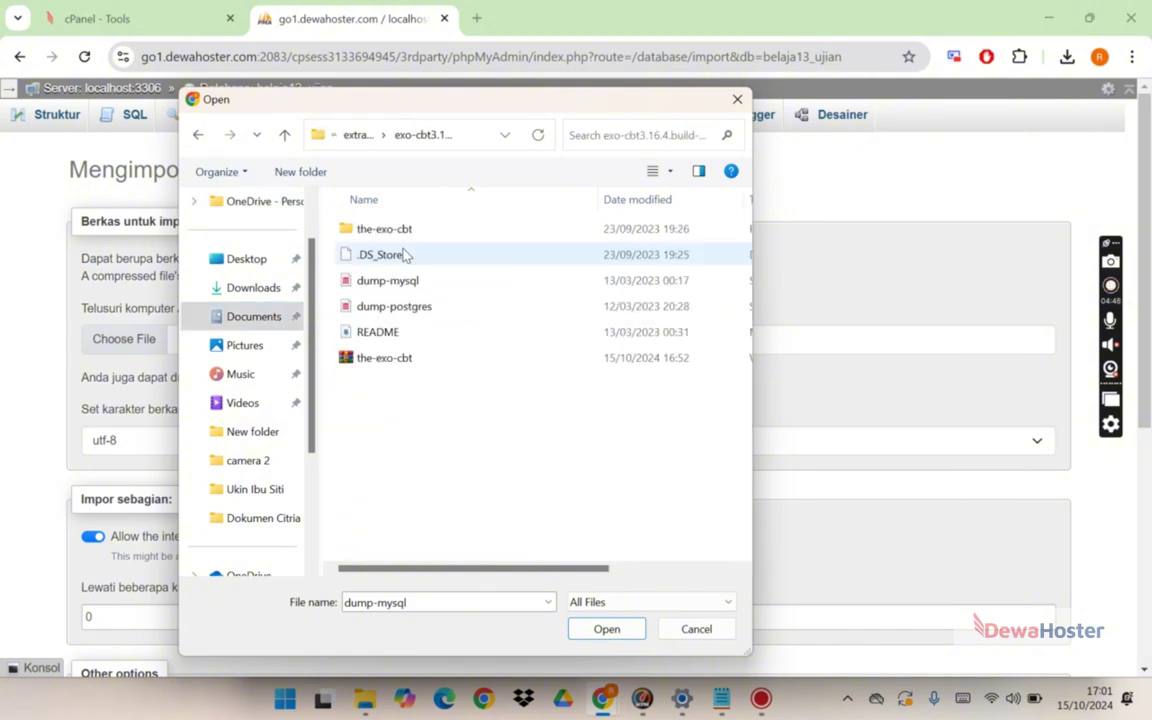
pyautogui.click(407, 284)
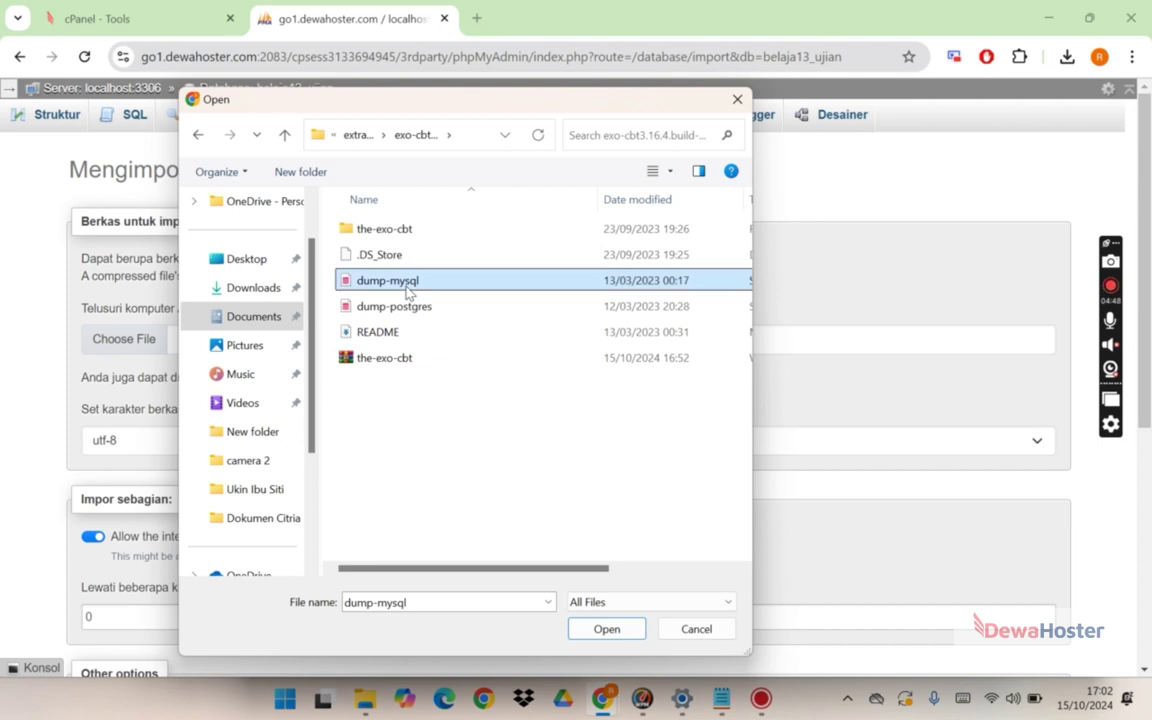
pyautogui.click(608, 630)
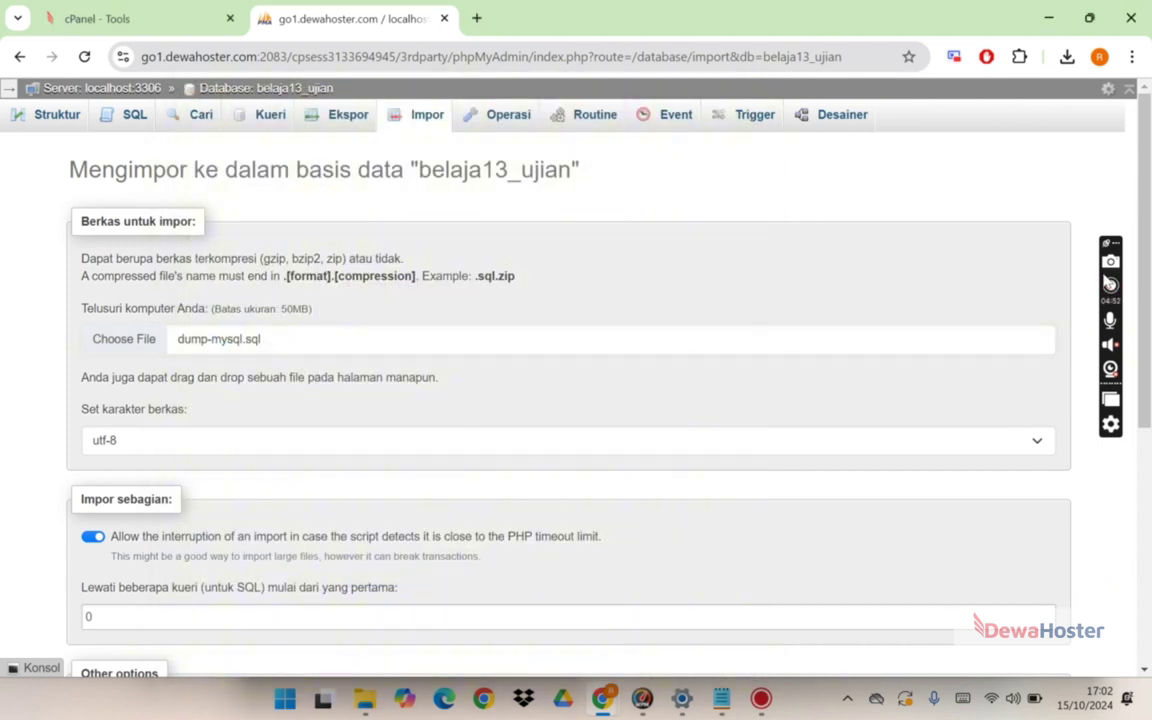
# Run the import of dump-mysql.sql into the ujian database, keeping the SQL format and default options.
pyautogui.scroll(-3, 1146, 420)
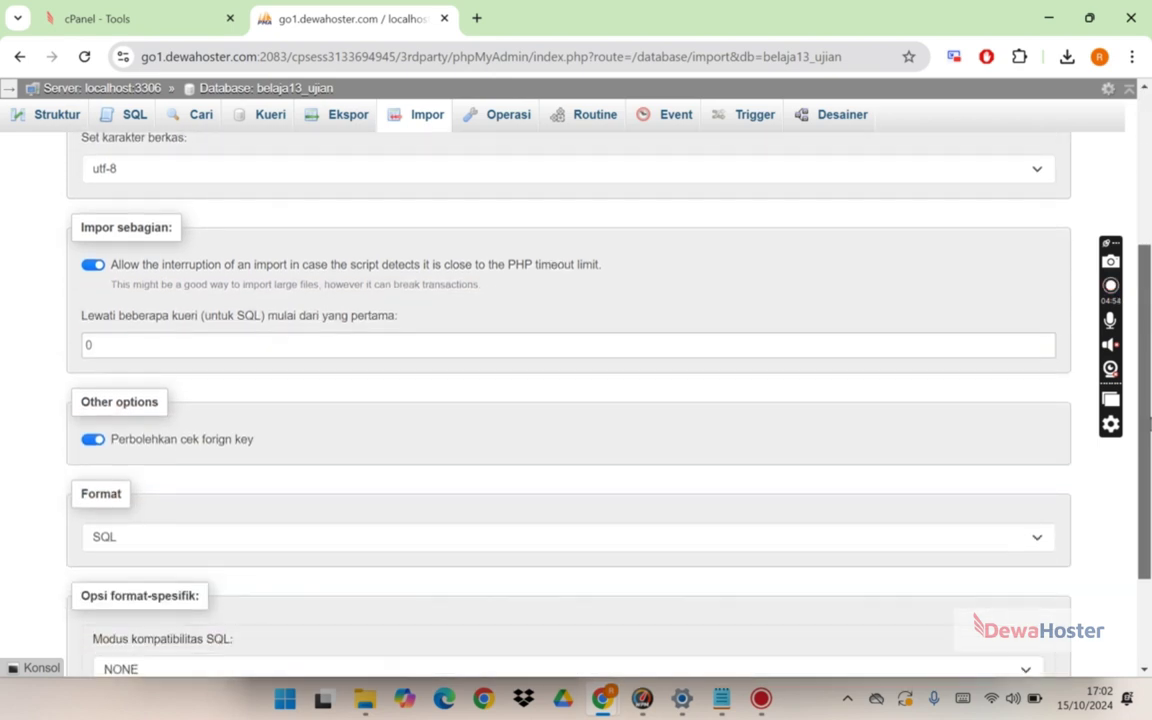
pyautogui.scroll(-2, 1146, 420)
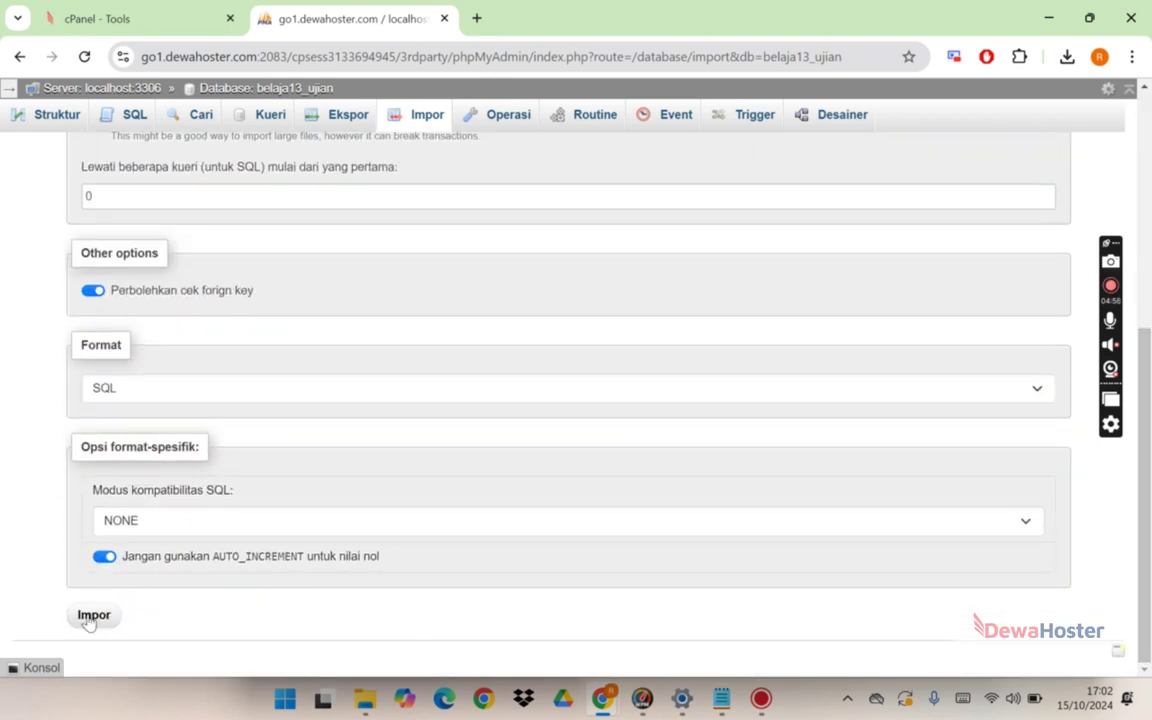
pyautogui.click(90, 616)
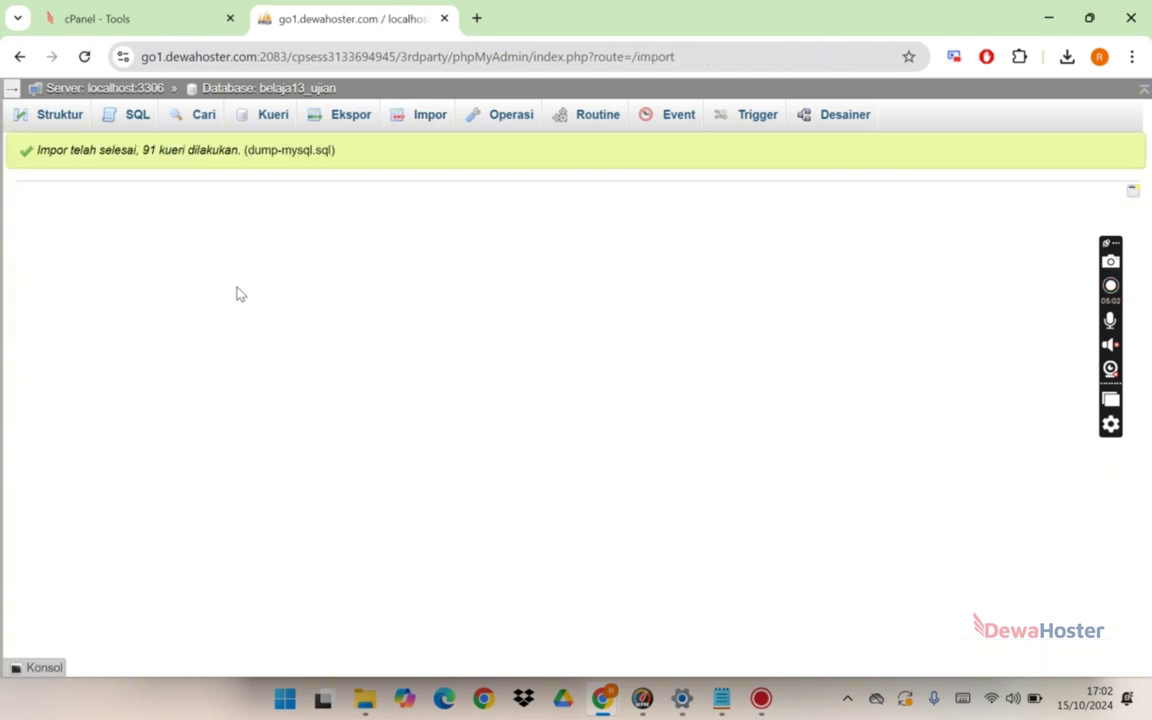
# Reload phpMyAdmin, open the ujian database from the database list, and look through its imported tables.
pyautogui.click(85, 57)
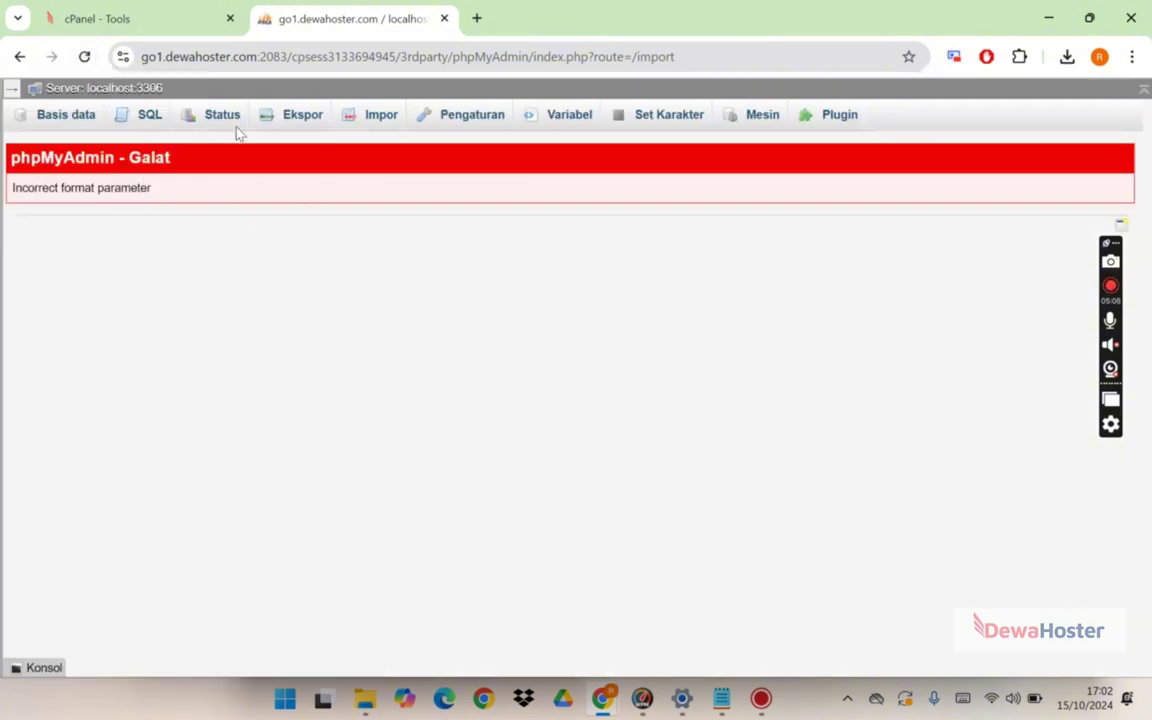
pyautogui.click(70, 118)
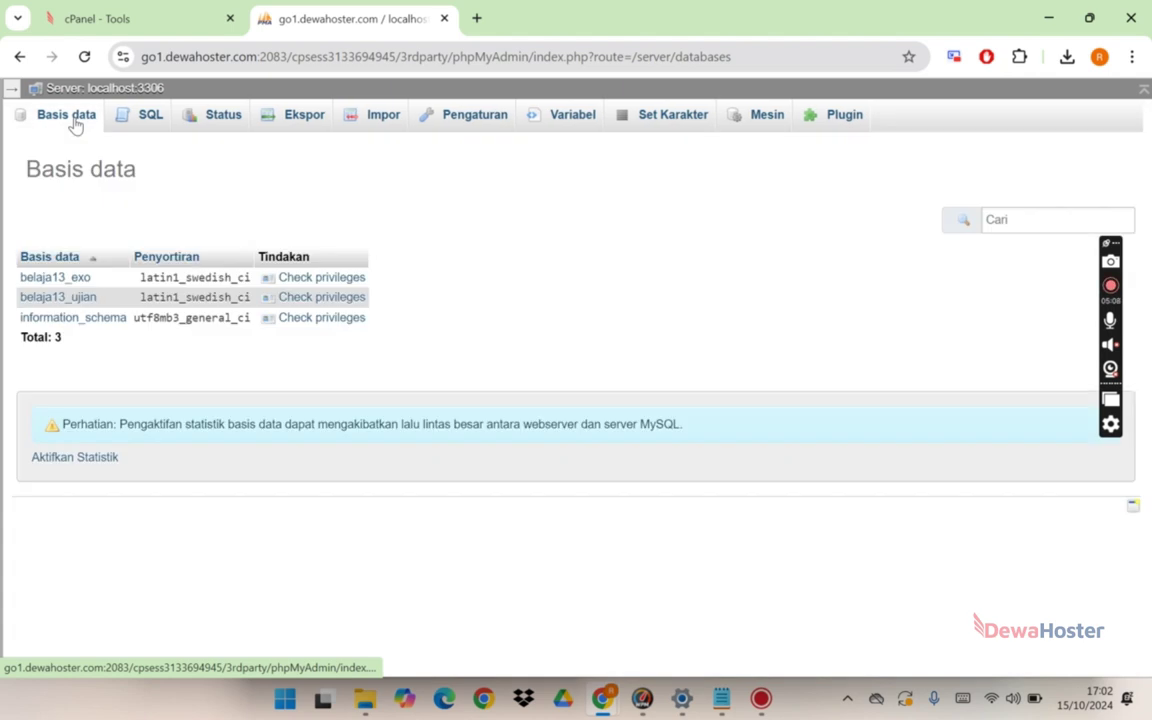
pyautogui.click(82, 298)
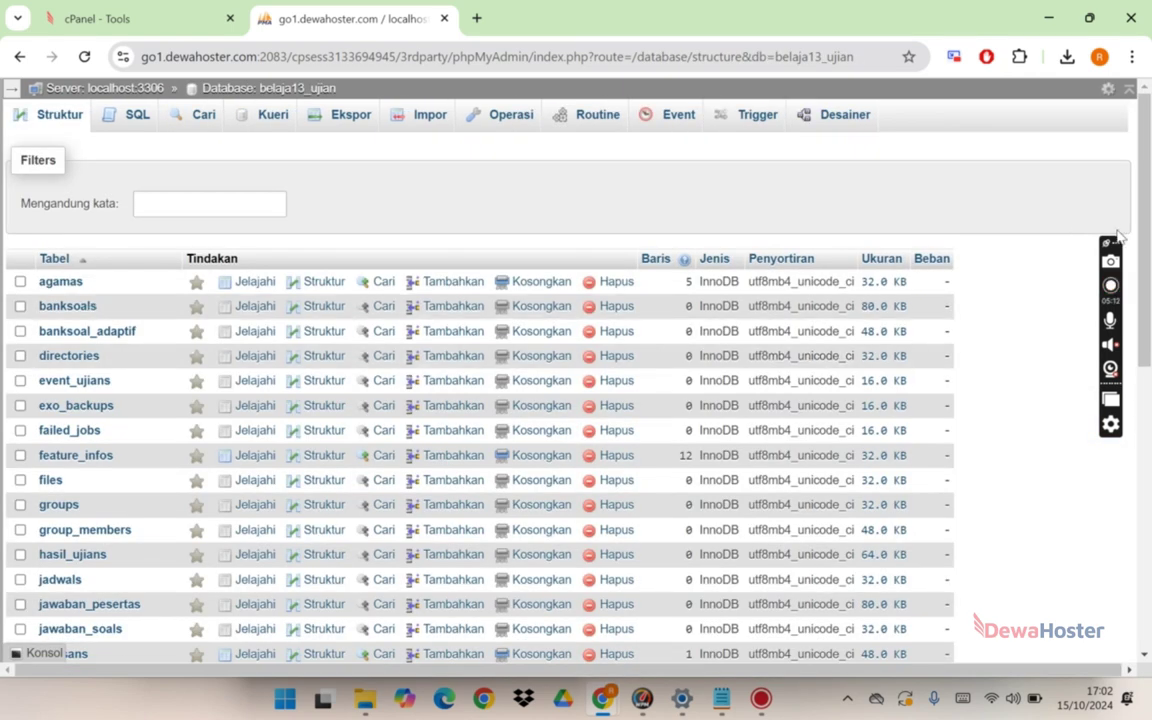
pyautogui.moveTo(1148, 250); pyautogui.dragTo(1138, 322)
# Place the phpMyAdmin window side by side with File Manager and switch to the cPanel Tools page.
pyautogui.press('super+Right')
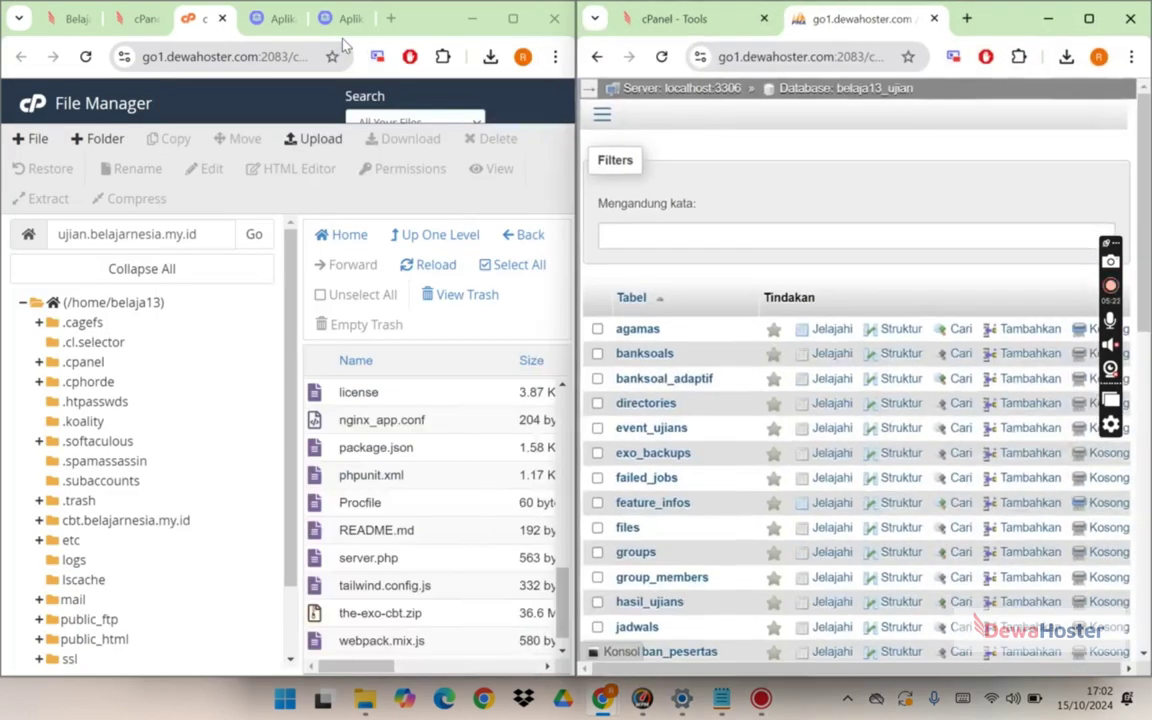
pyautogui.click(683, 20)
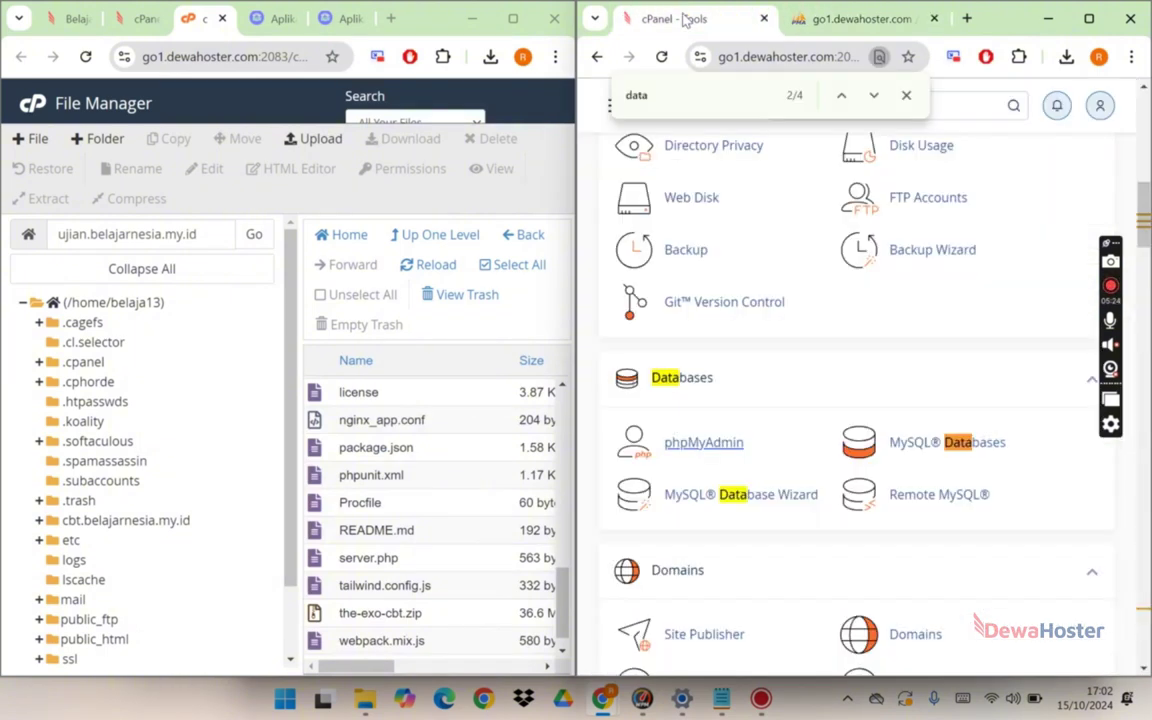